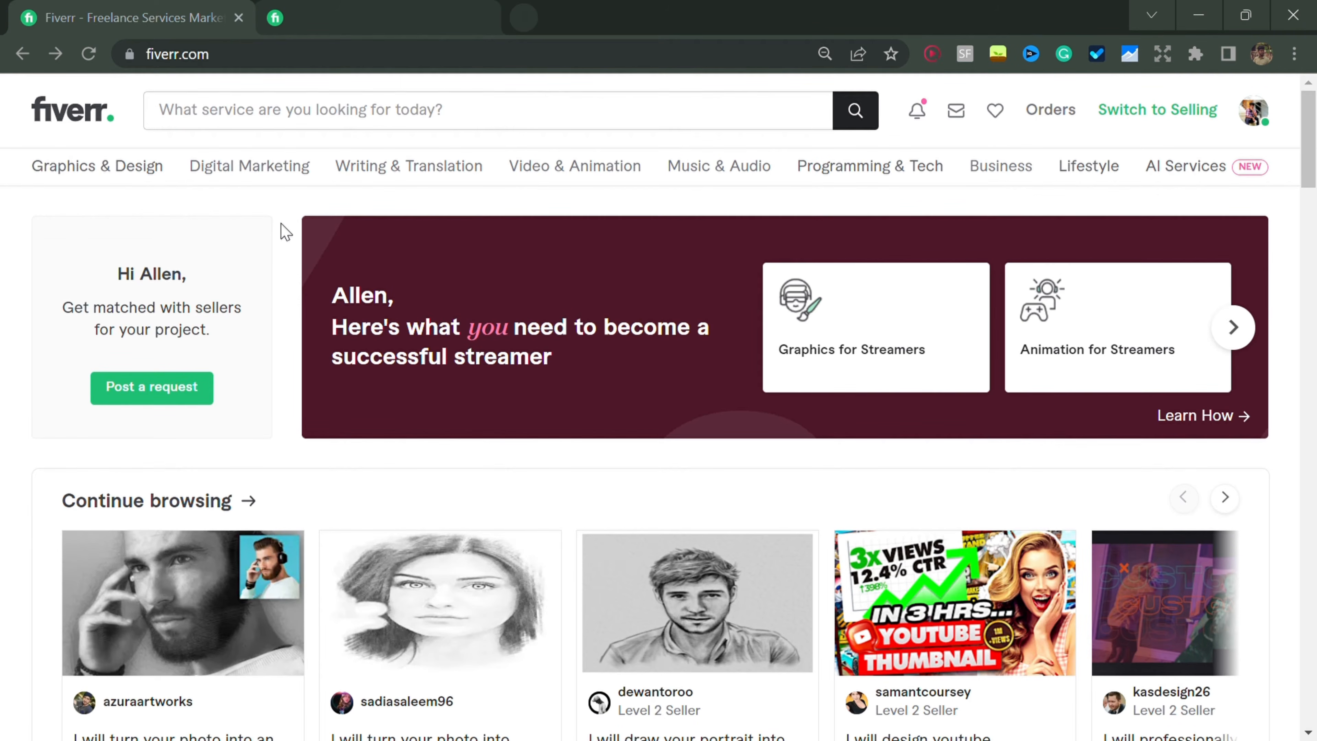
# - Switch to the selling side of the account and open the list of active gigs
pyautogui.scroll(-10, 286, 231)
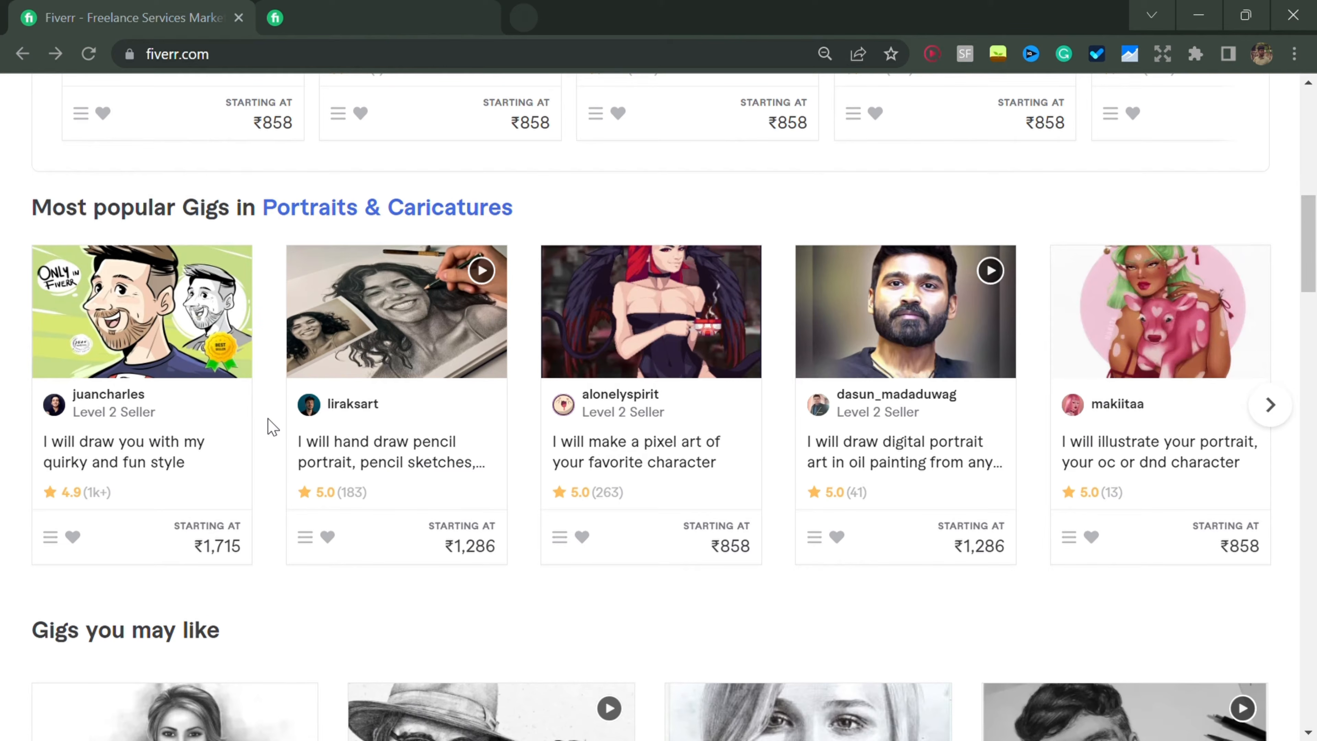
pyautogui.scroll(10, 273, 427)
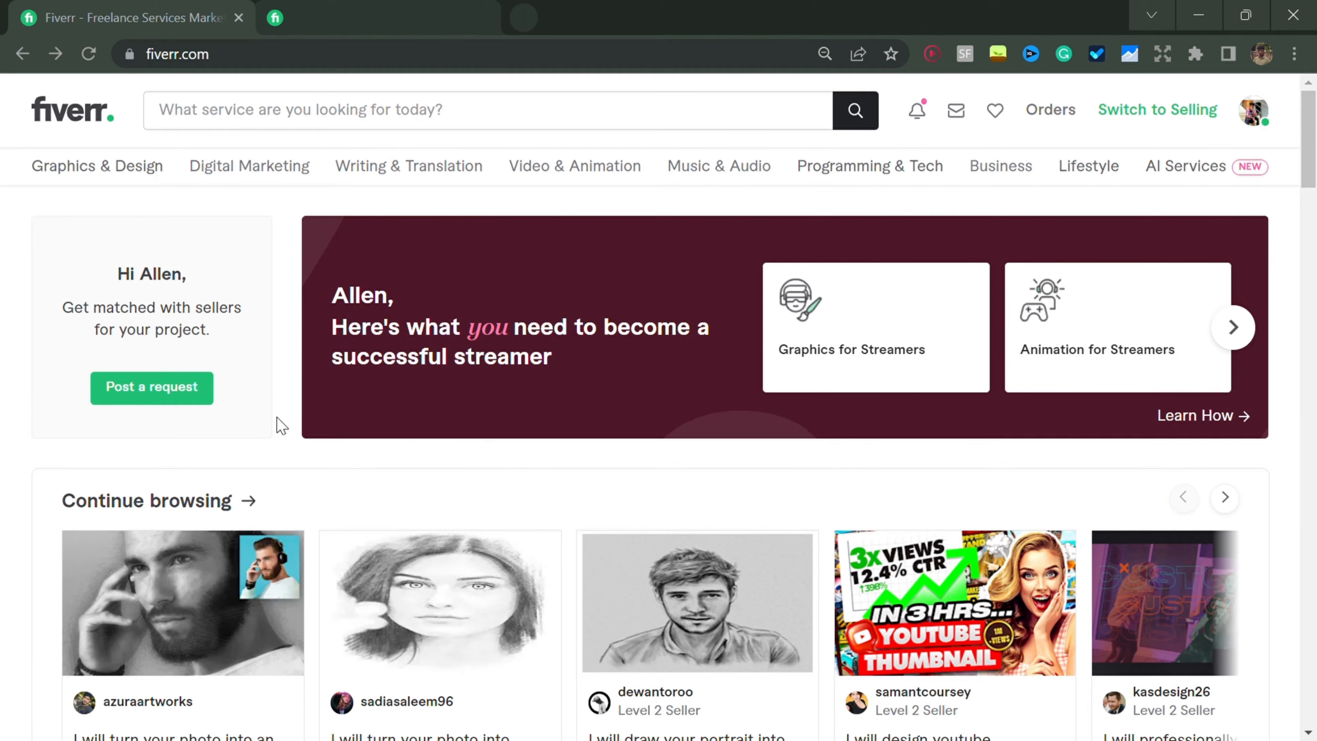
pyautogui.click(1162, 120)
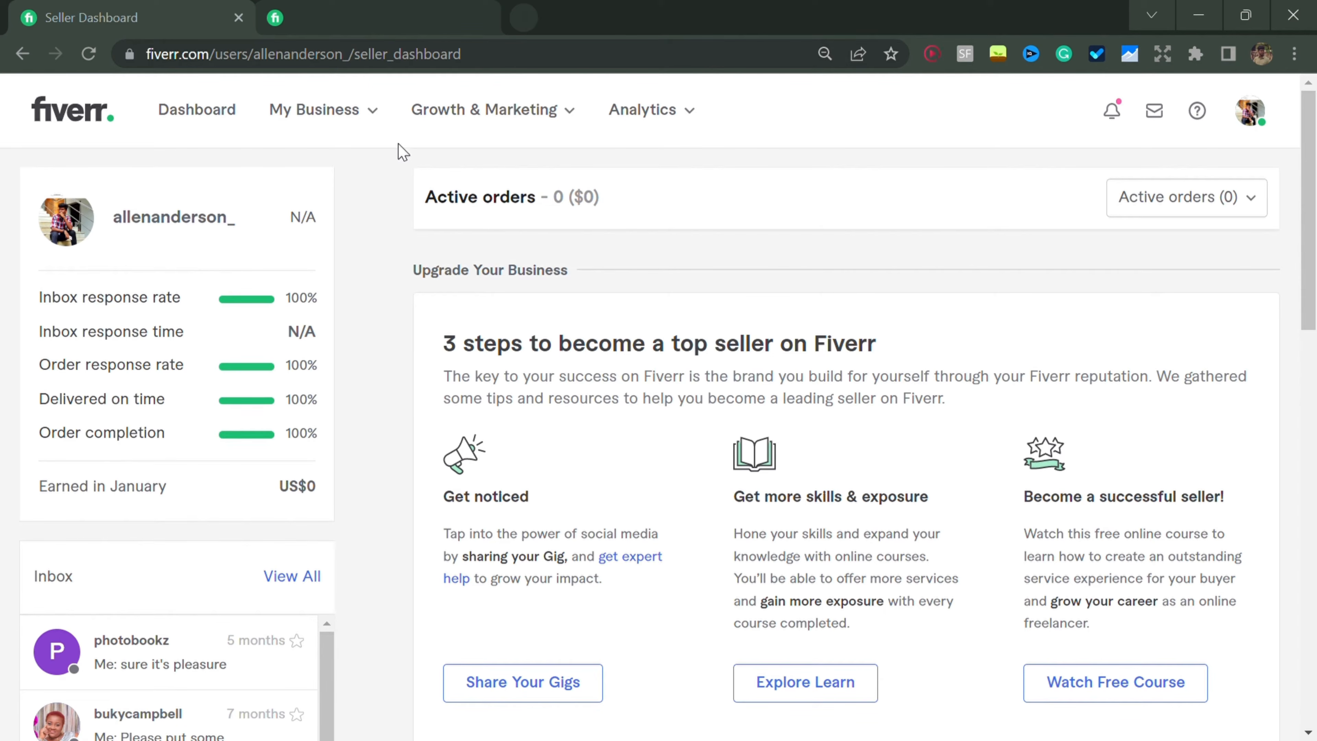
pyautogui.click(377, 123)
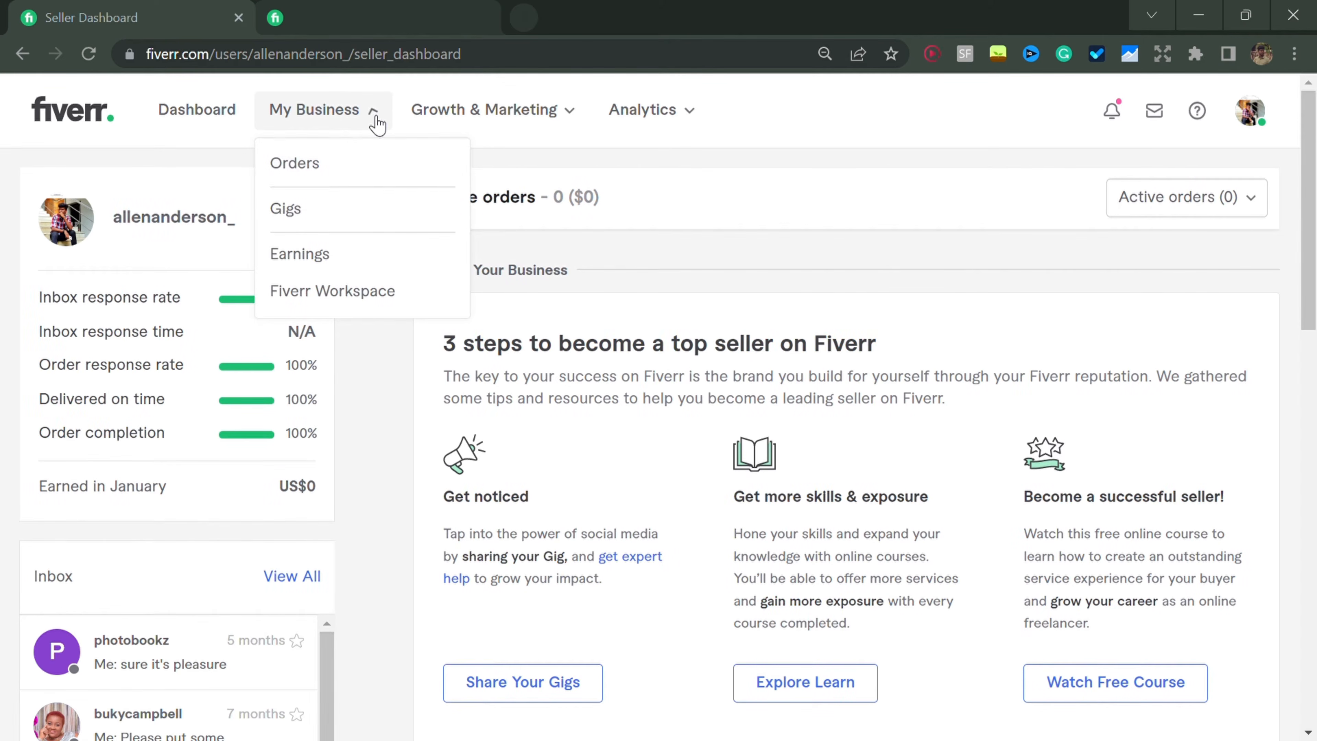
pyautogui.click(354, 216)
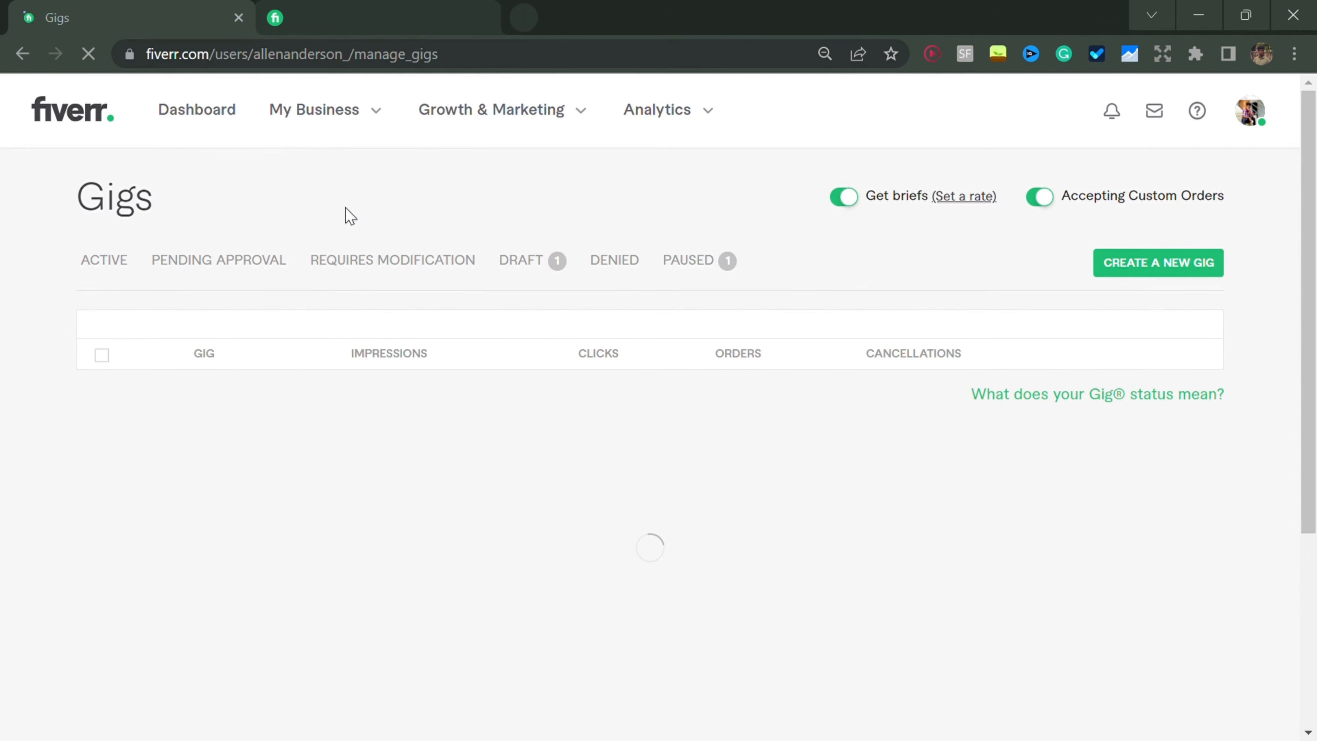
pyautogui.click(109, 272)
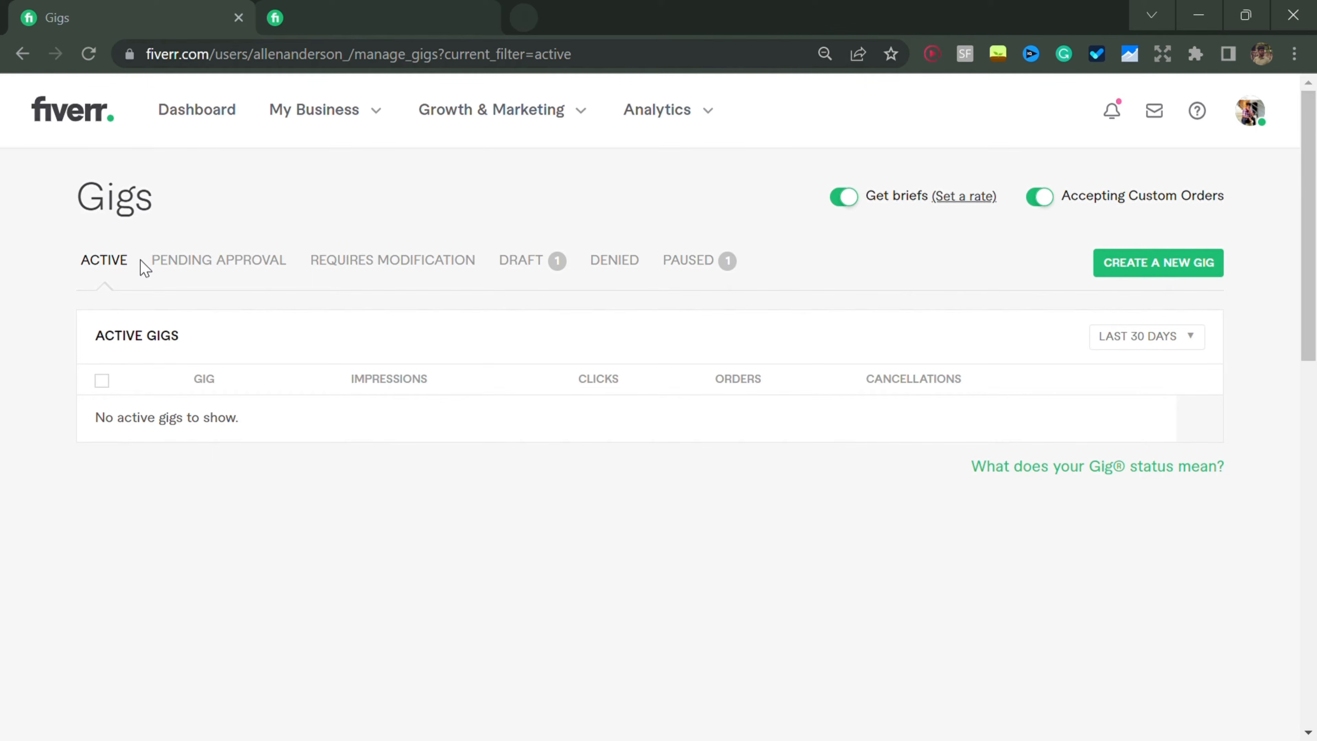
# - Examine the existing digital sketch gig page, including its title, gallery images, description and Basic package
pyautogui.click(366, 16)
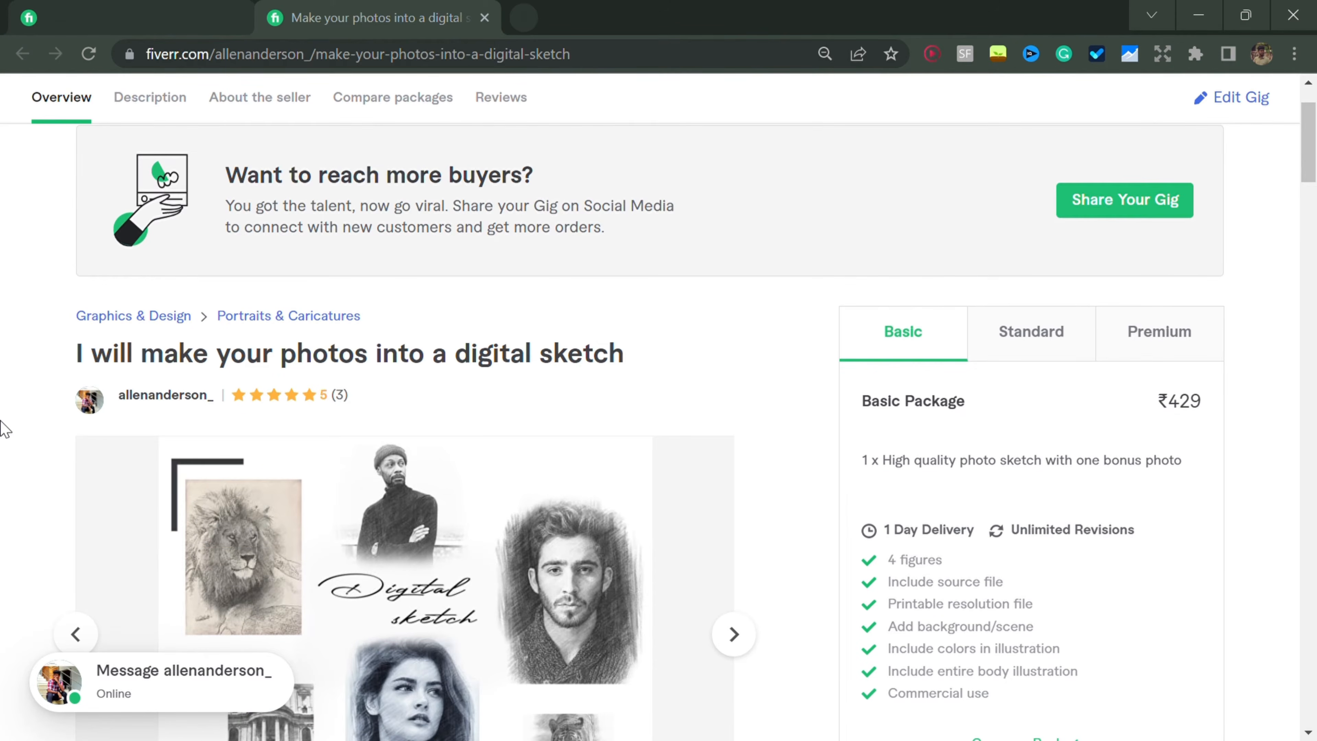
pyautogui.scroll(-4, 4, 428)
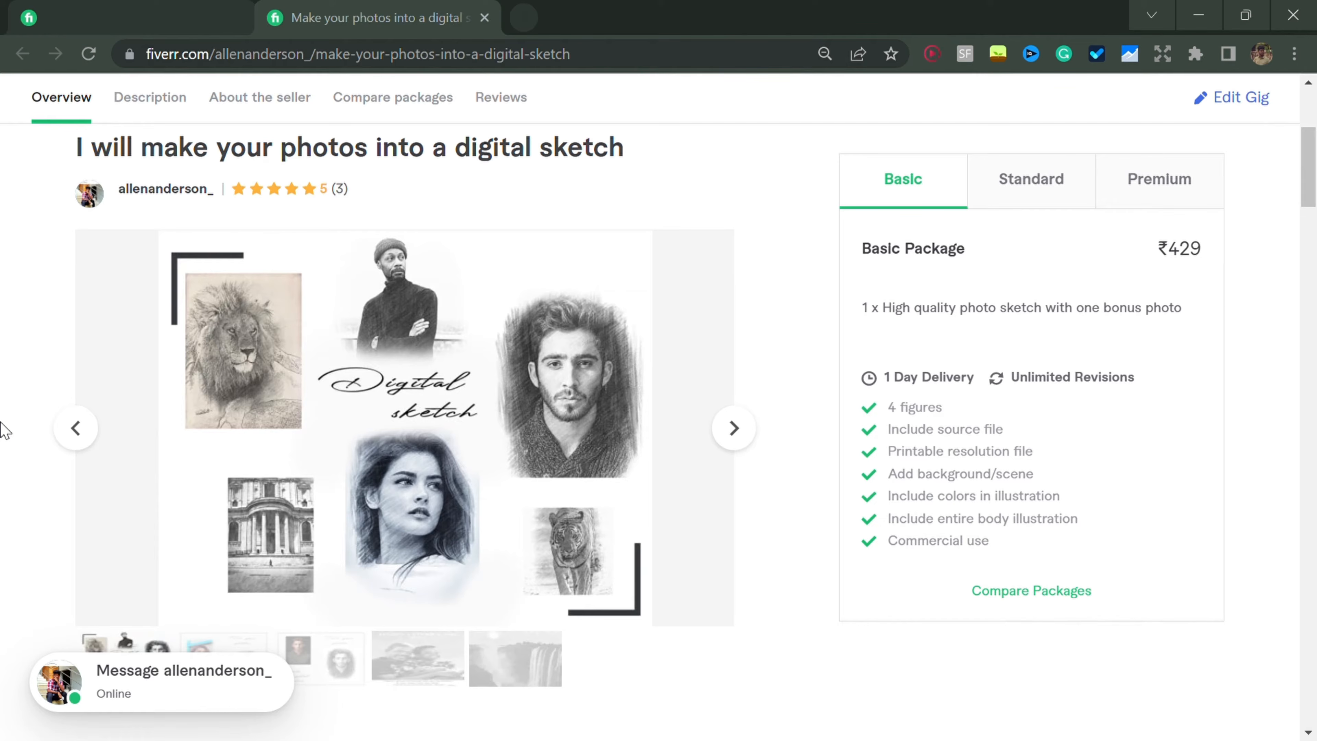
pyautogui.scroll(4, 4, 429)
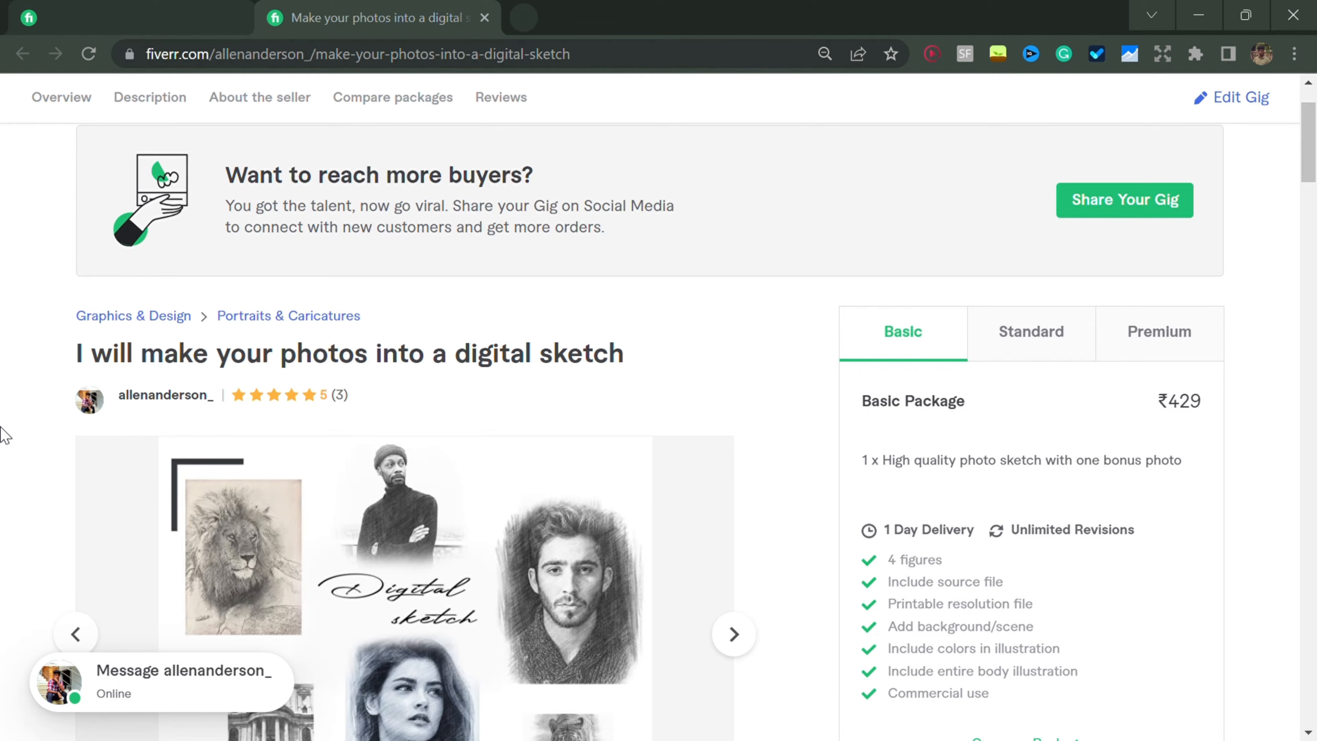
pyautogui.scroll(-2, 4, 436)
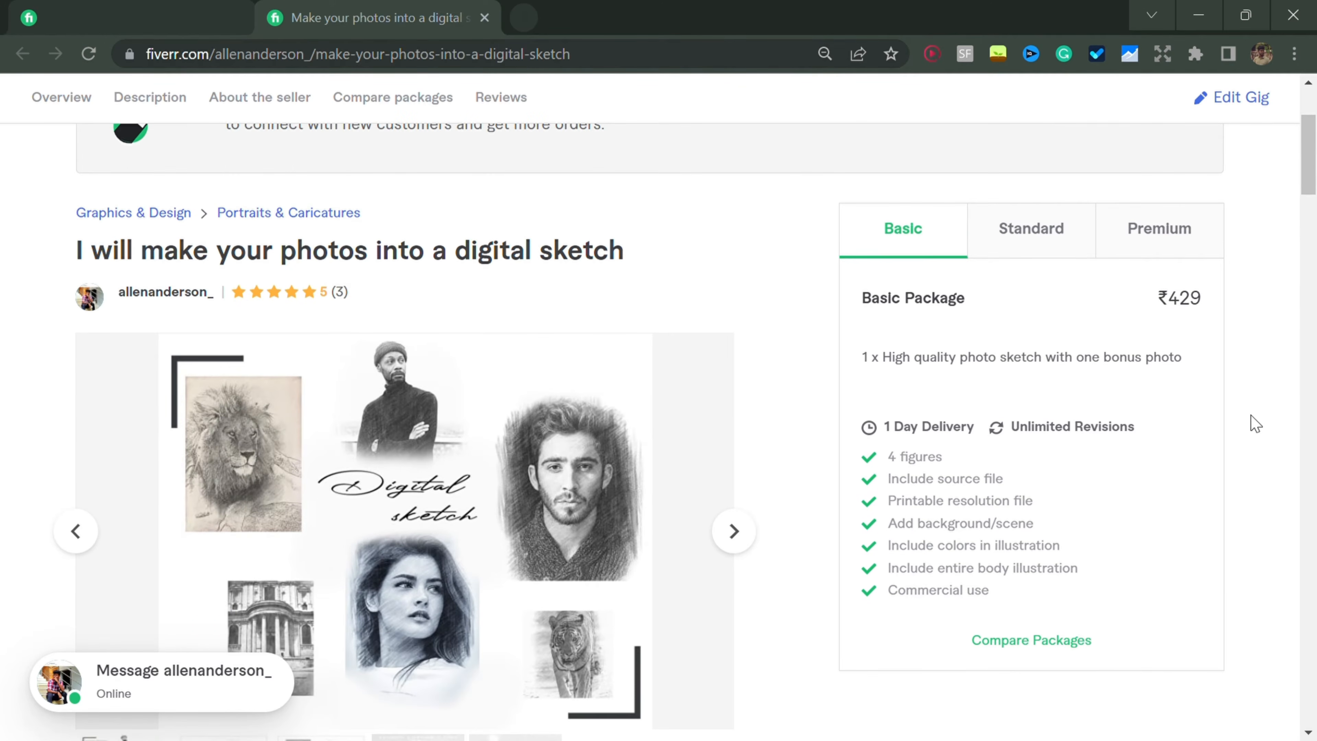
pyautogui.scroll(-4, 1255, 462)
pyautogui.scroll(-4, 797, 533)
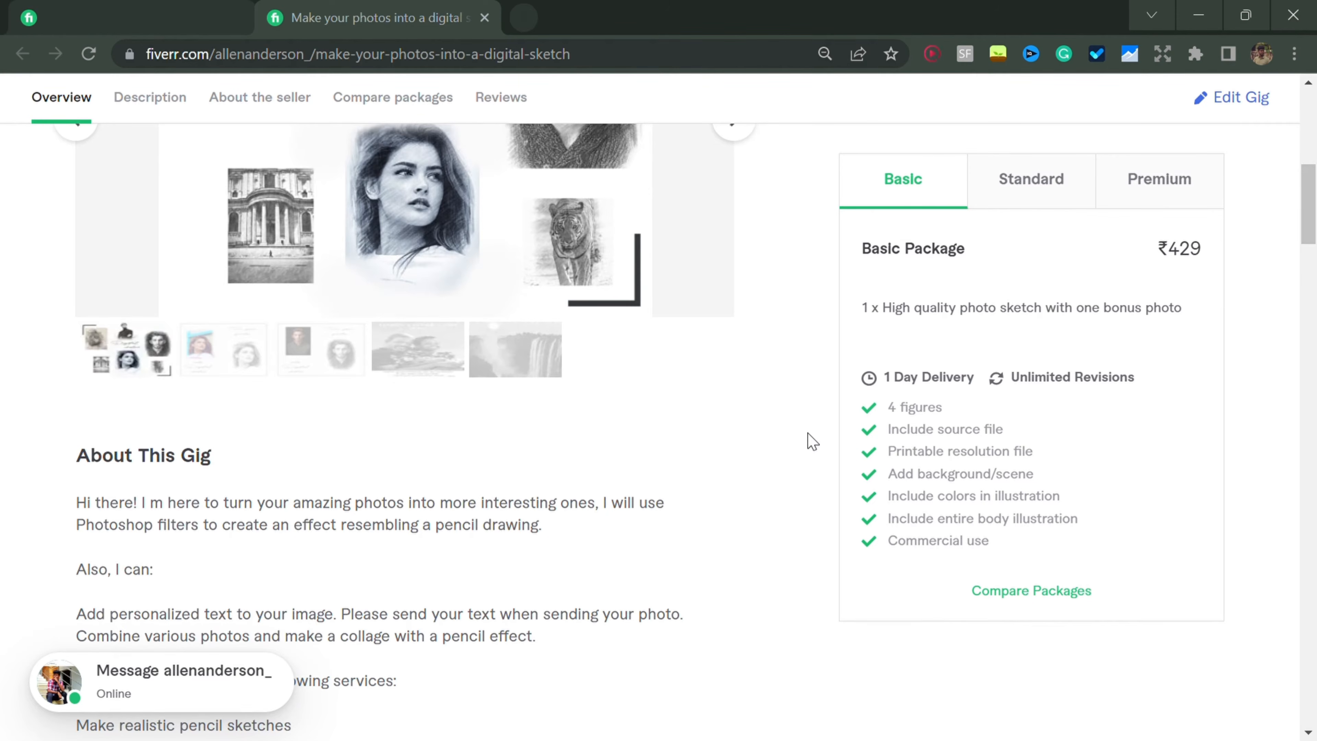
pyautogui.scroll(8, 810, 441)
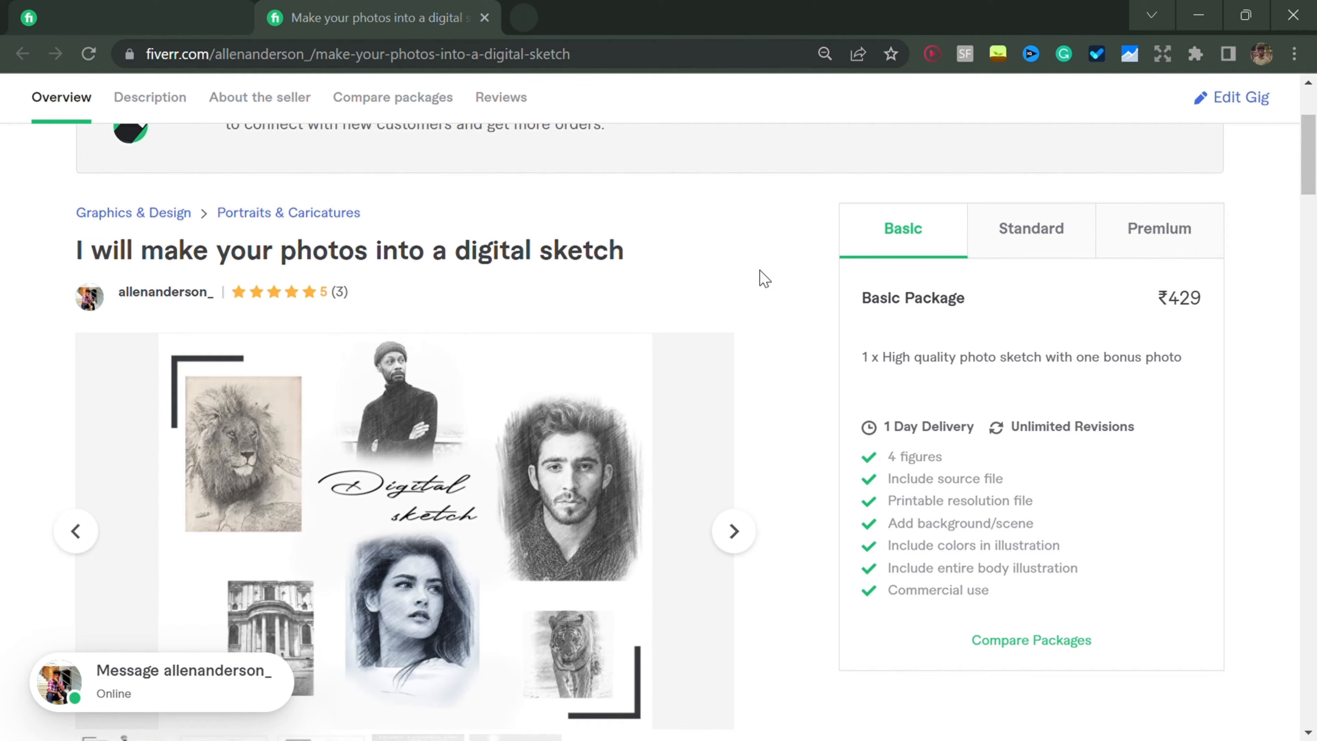
# - Create a new gig from the Gigs page and title it "I will turn your photos into amazing pencil art"
pyautogui.click(48, 24)
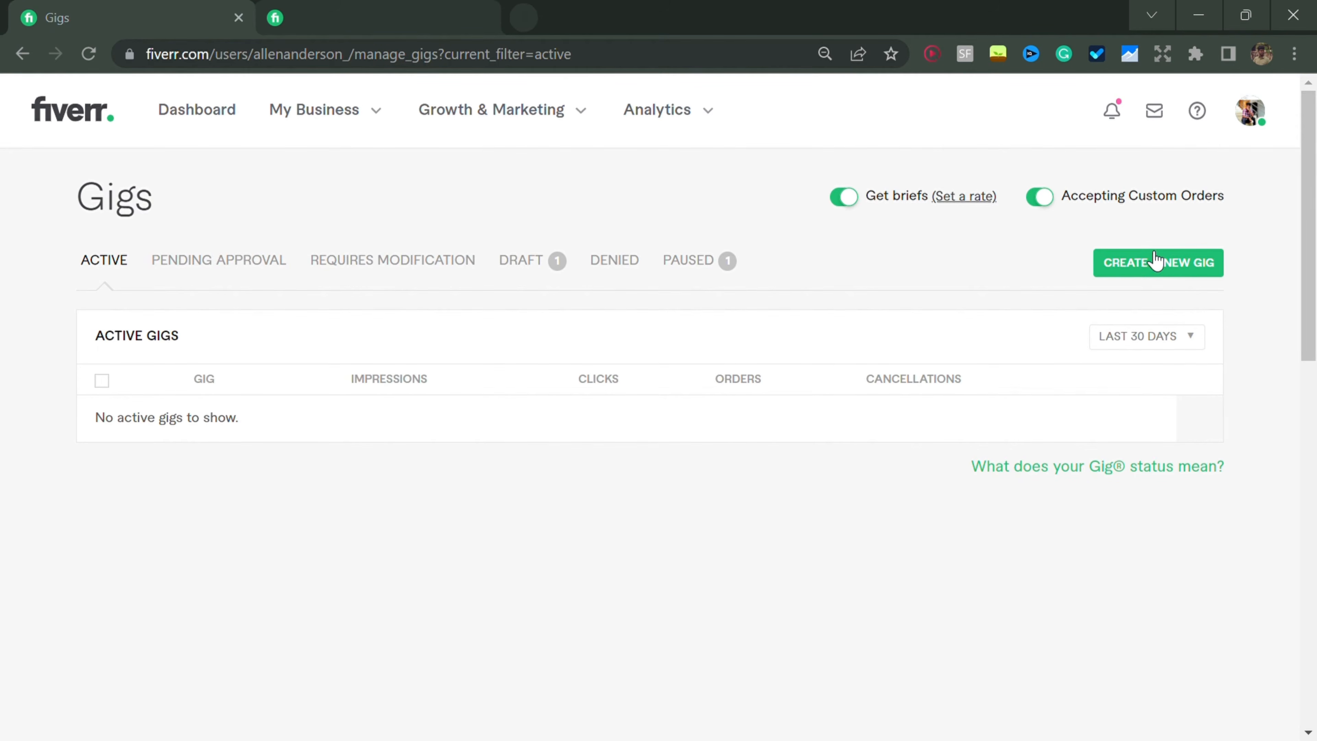
pyautogui.click(1173, 265)
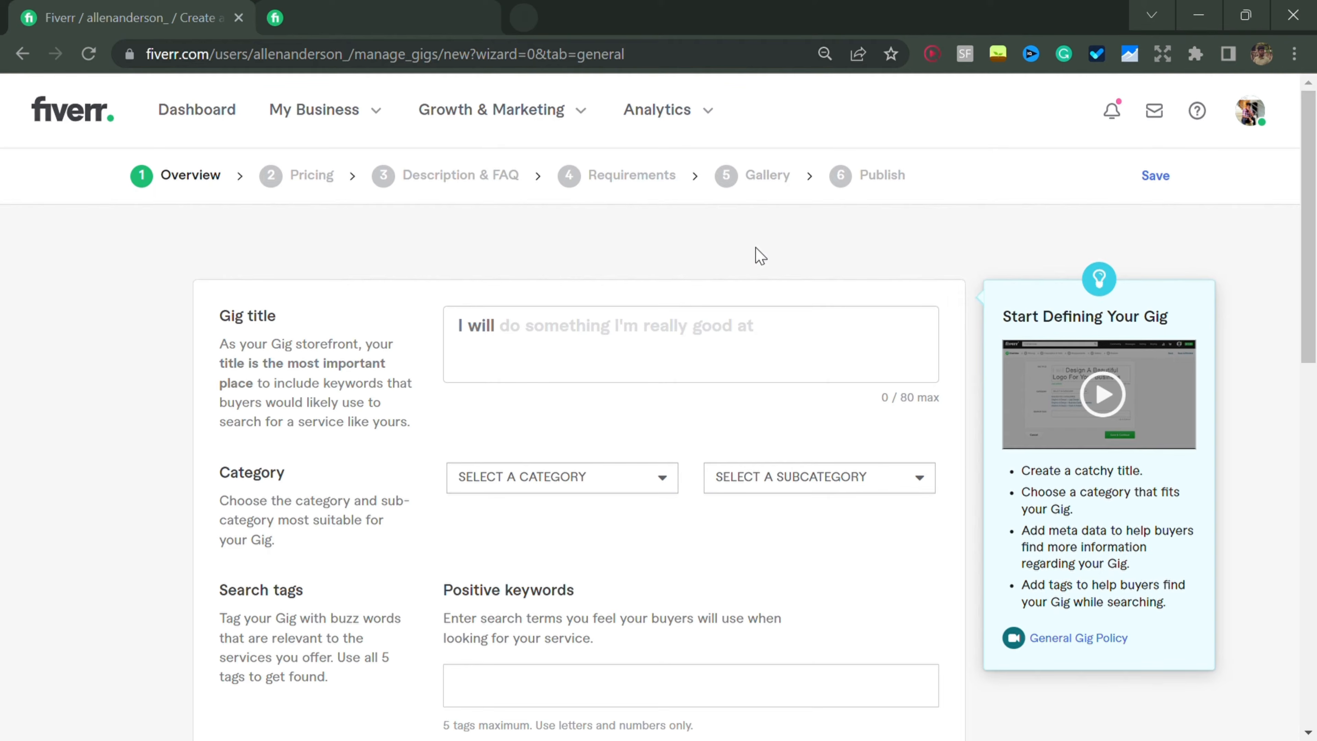
pyautogui.moveTo(257, 323)
pyautogui.moveTo(426, 317)
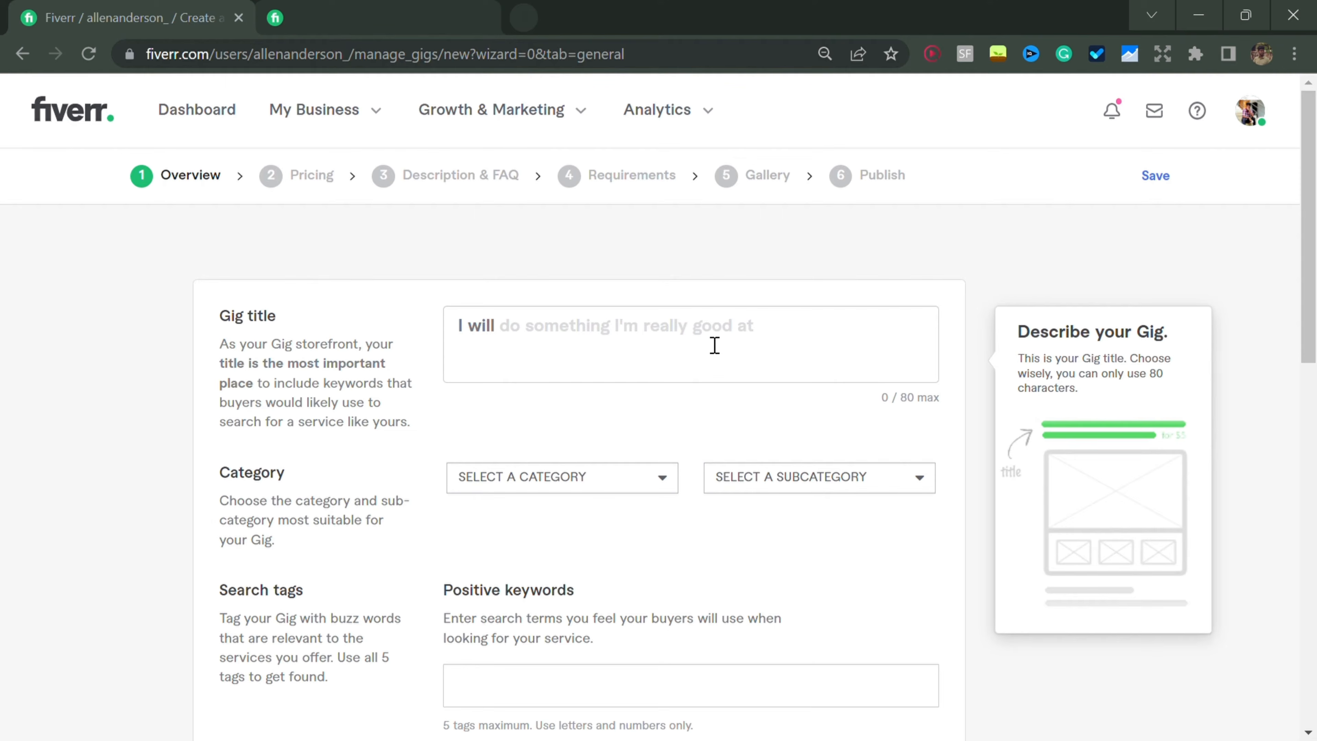
pyautogui.click(619, 339)
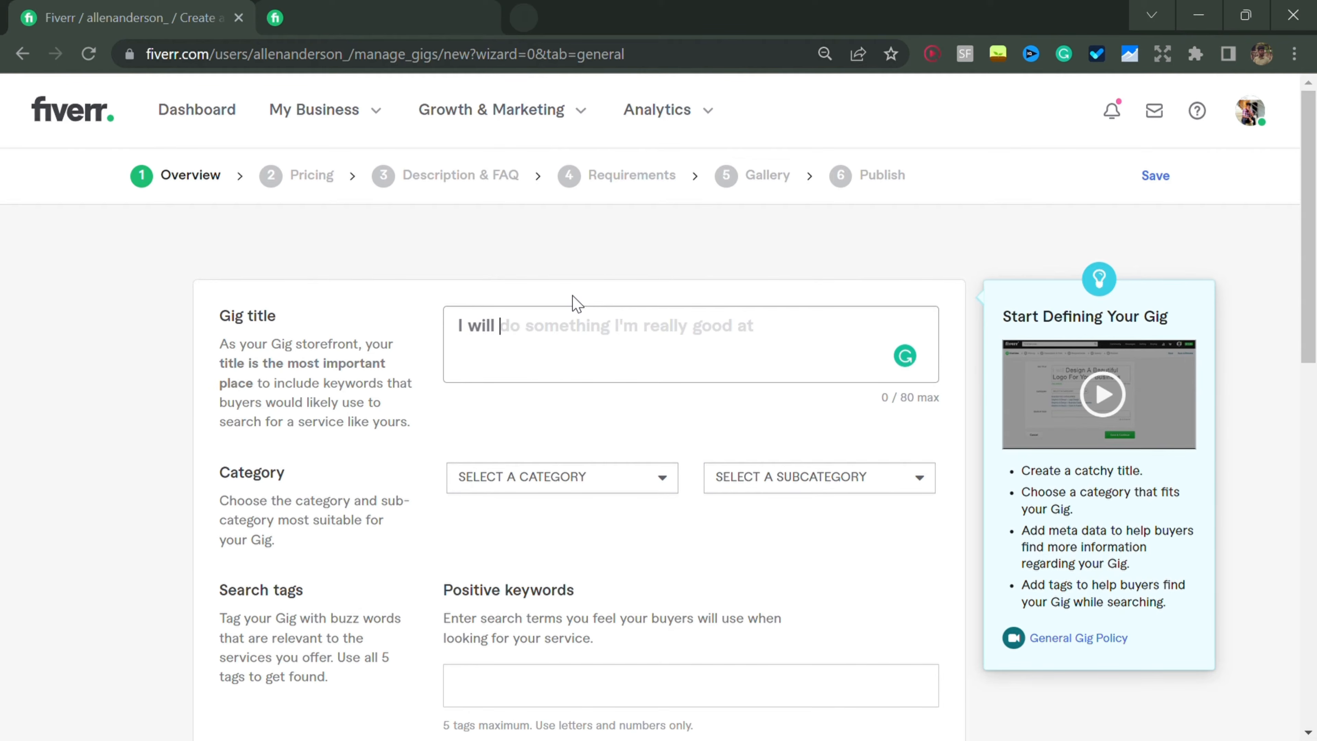
pyautogui.write('u')
pyautogui.press('BackSpace')
pyautogui.write('turn ')
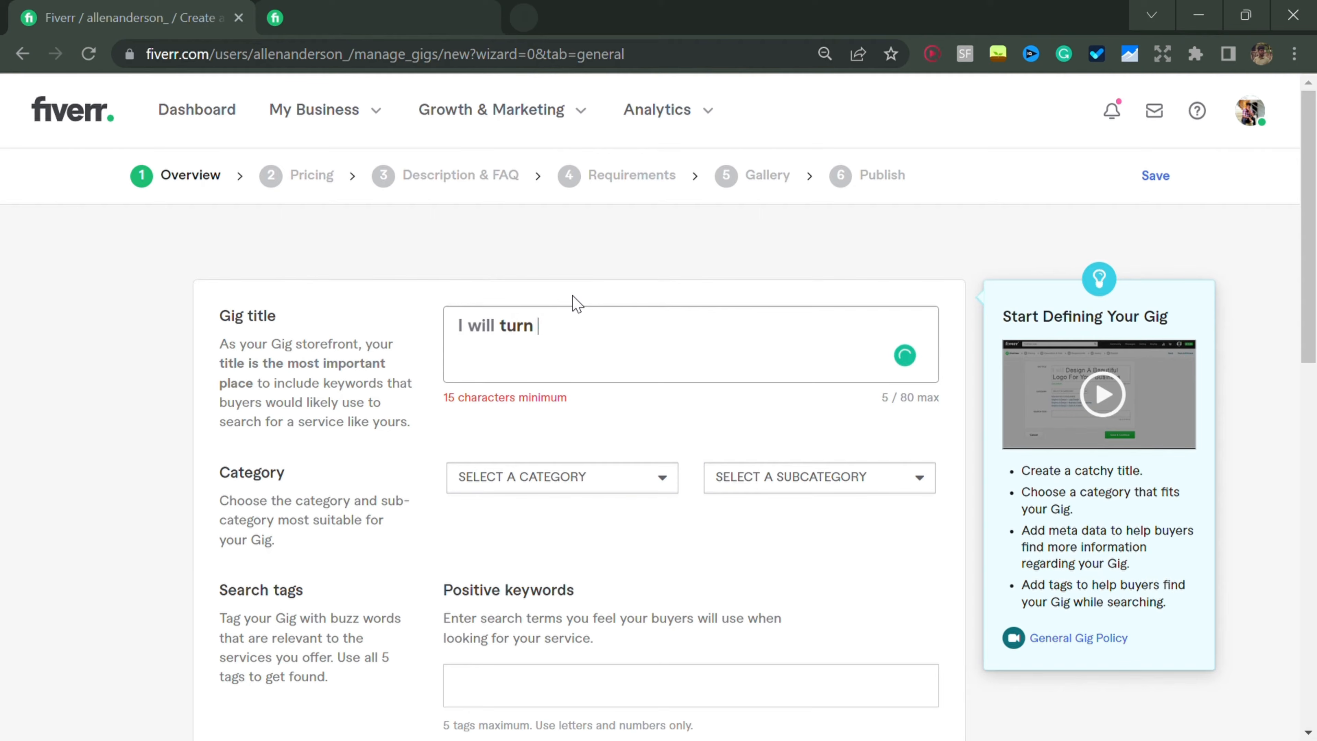
pyautogui.write('your photos into amazong')
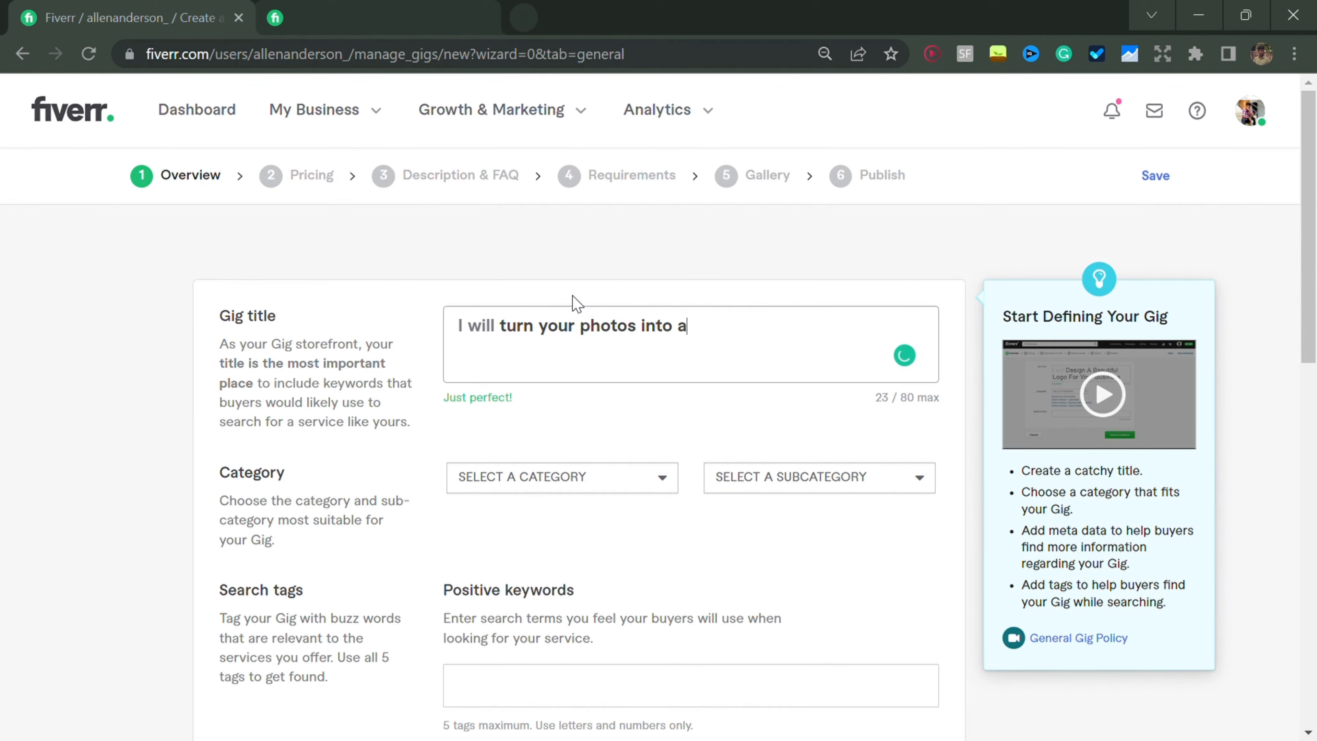
pyautogui.press('BackSpace')
pyautogui.press('BackSpace')
pyautogui.press('BackSpace')
pyautogui.write('ing pencil art')
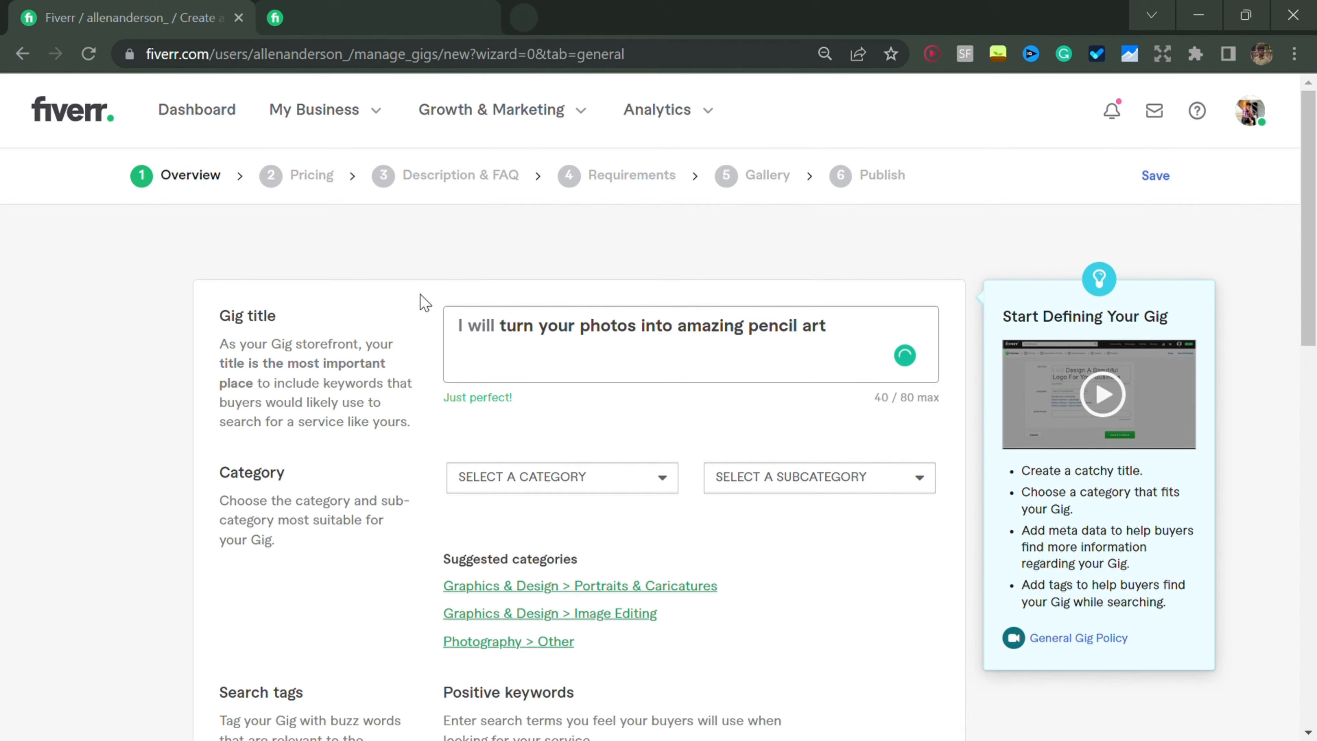
pyautogui.click(425, 302)
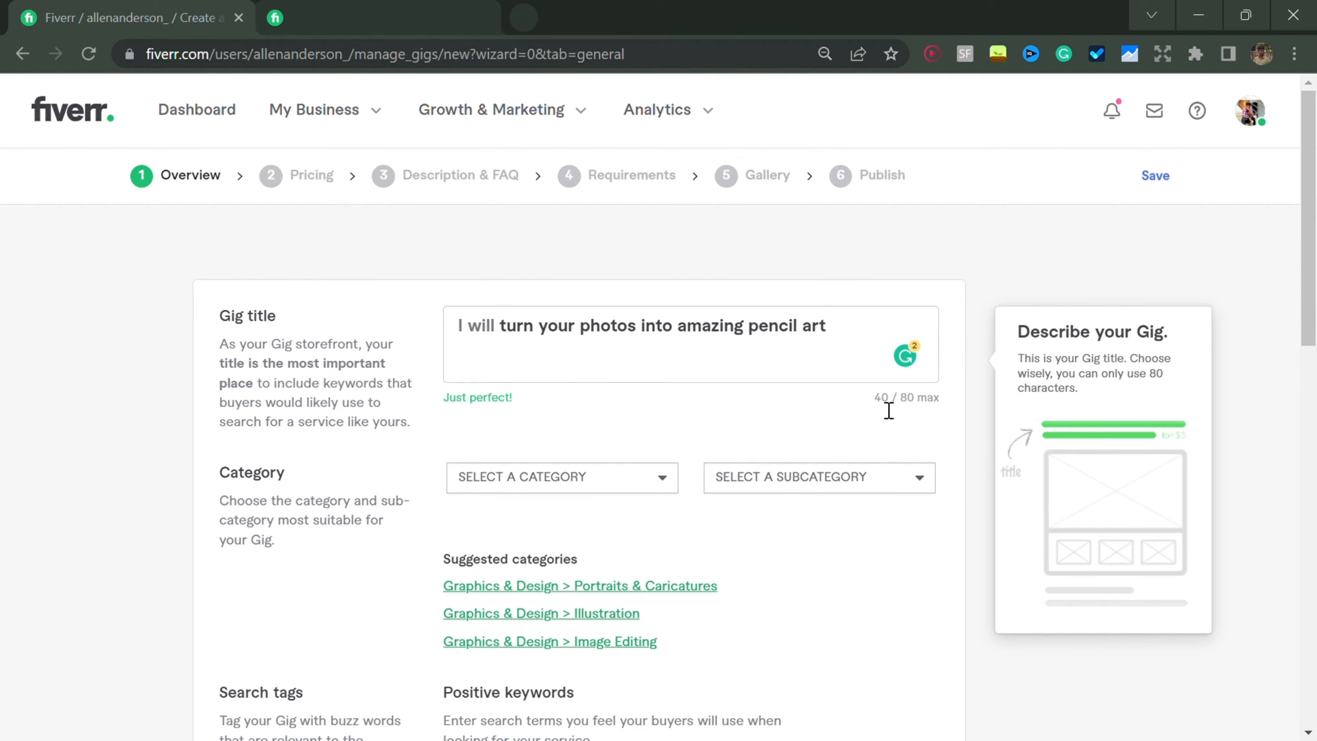
# - Set the gig's category to Graphics & Design and its subcategory to Illustration
pyautogui.scroll(-2, 397, 444)
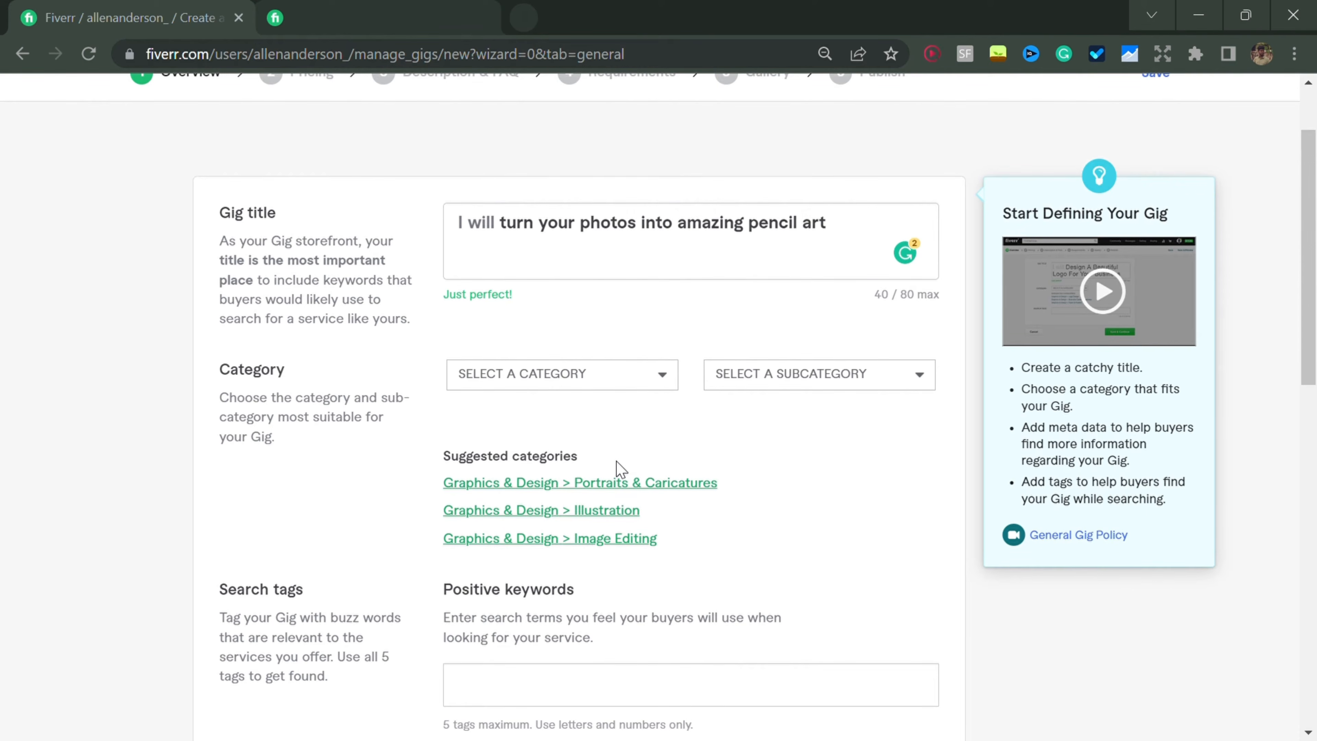
pyautogui.click(635, 375)
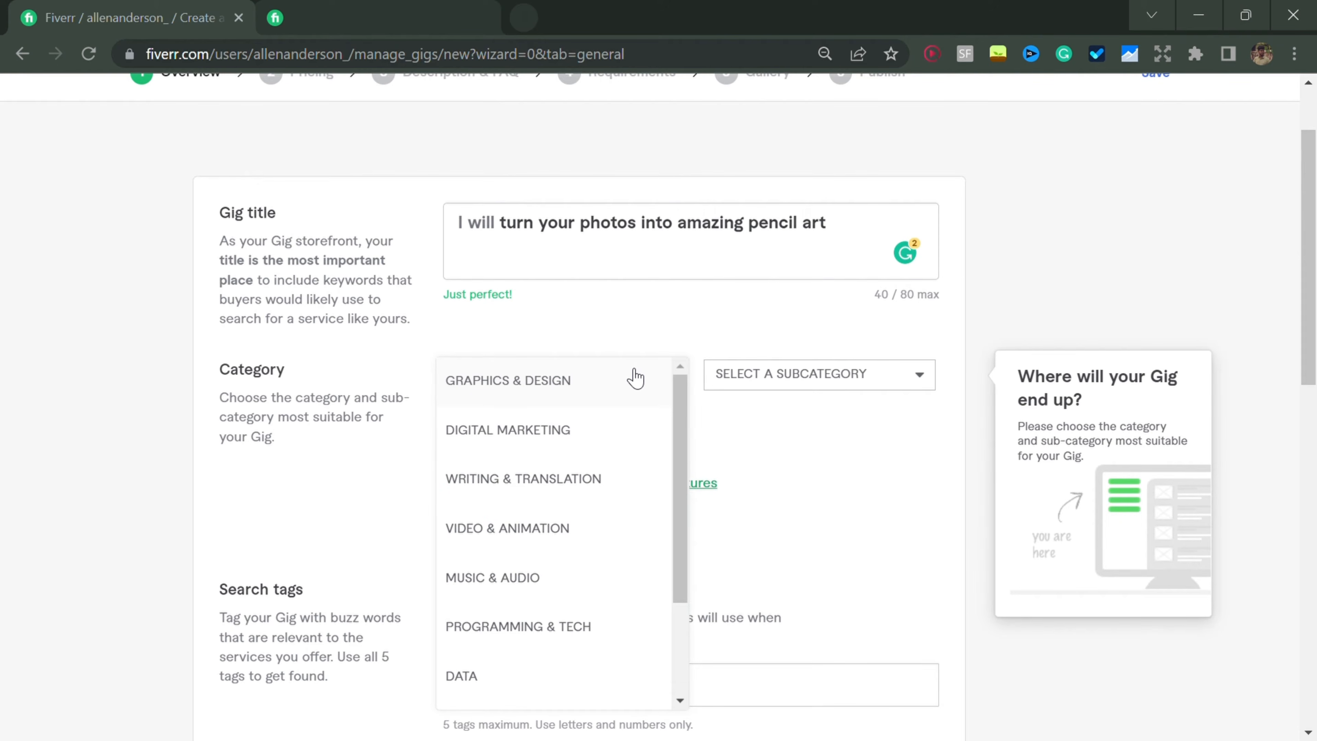
pyautogui.click(588, 393)
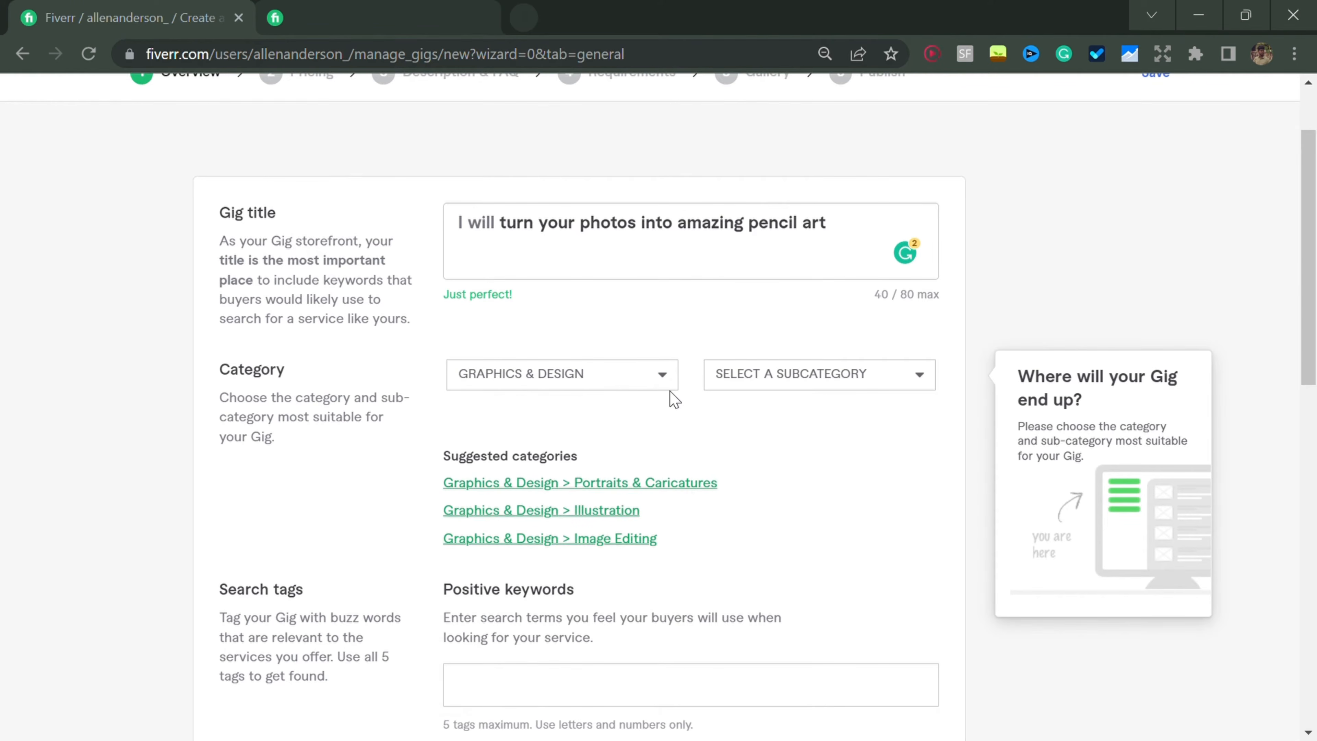
pyautogui.click(854, 380)
pyautogui.scroll(-3, 827, 560)
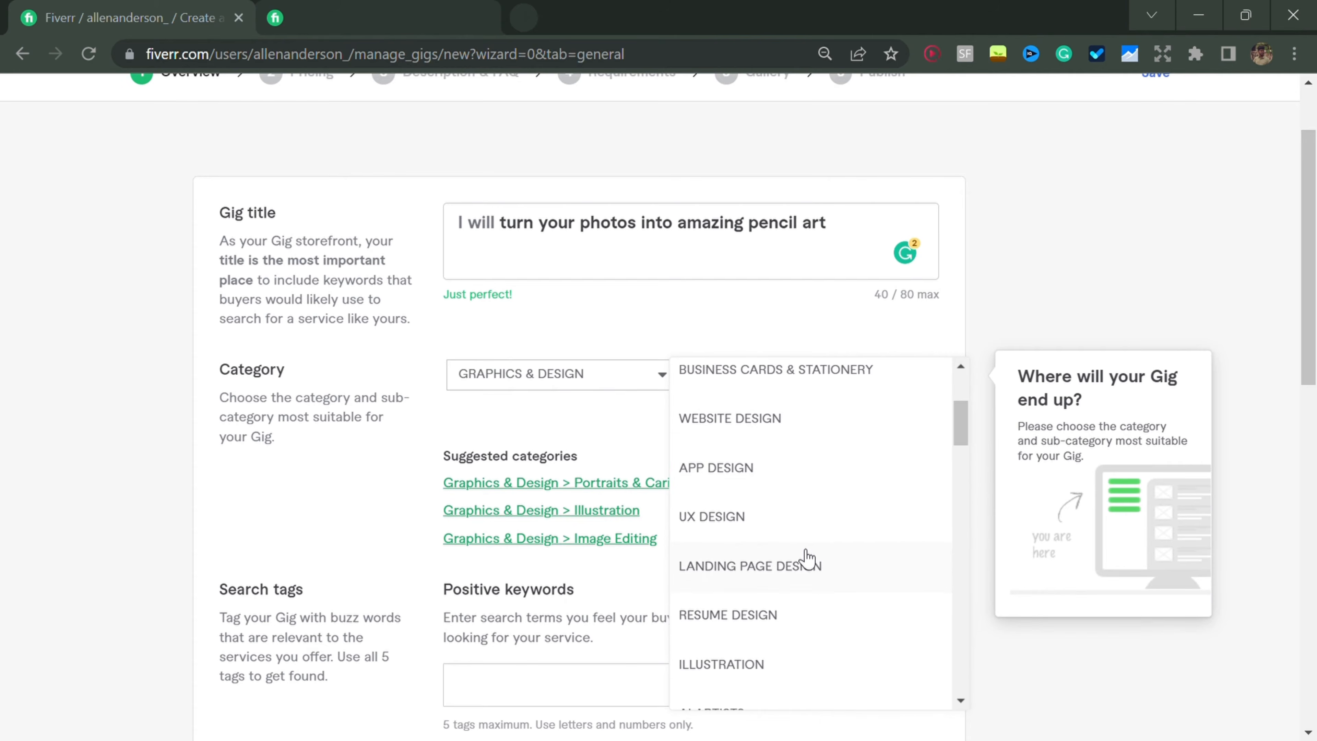
pyautogui.scroll(-2, 806, 558)
pyautogui.click(760, 567)
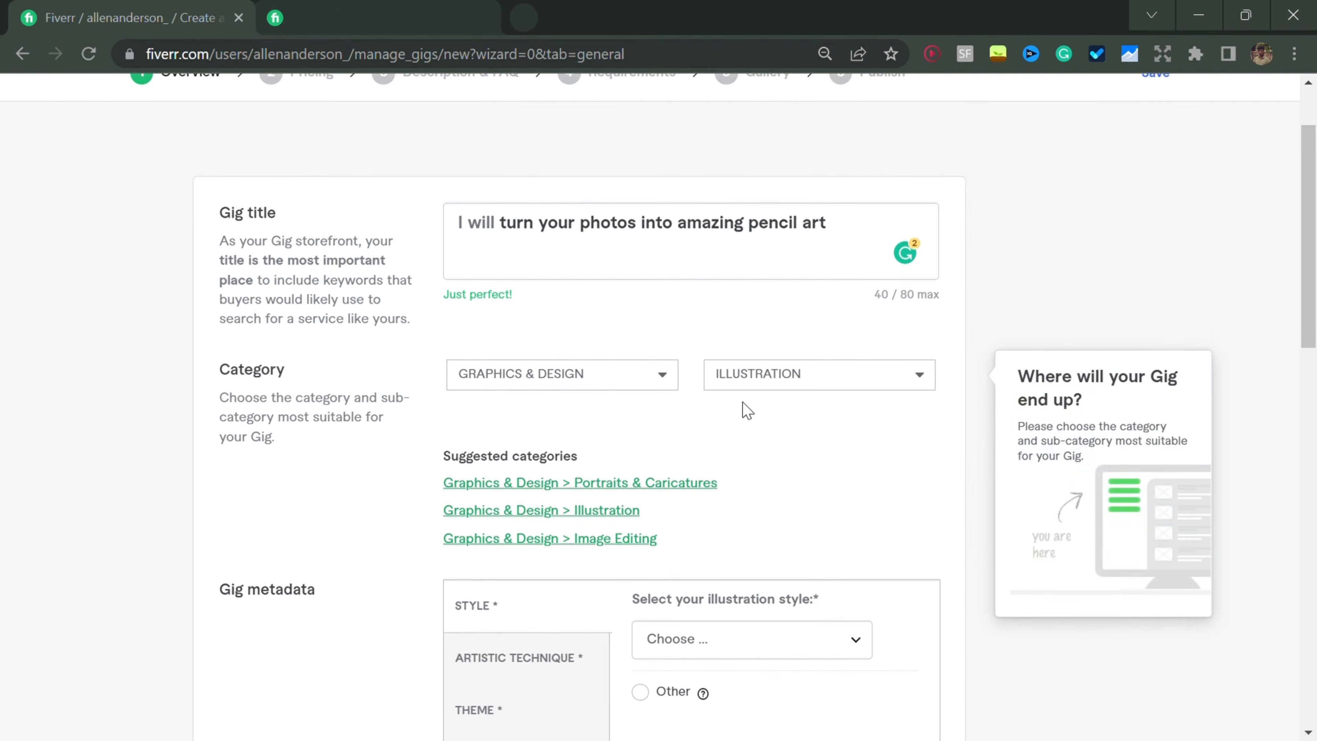
# - Apply the suggested category Graphics & Design > Image Editing to the gig
pyautogui.scroll(-2, 688, 470)
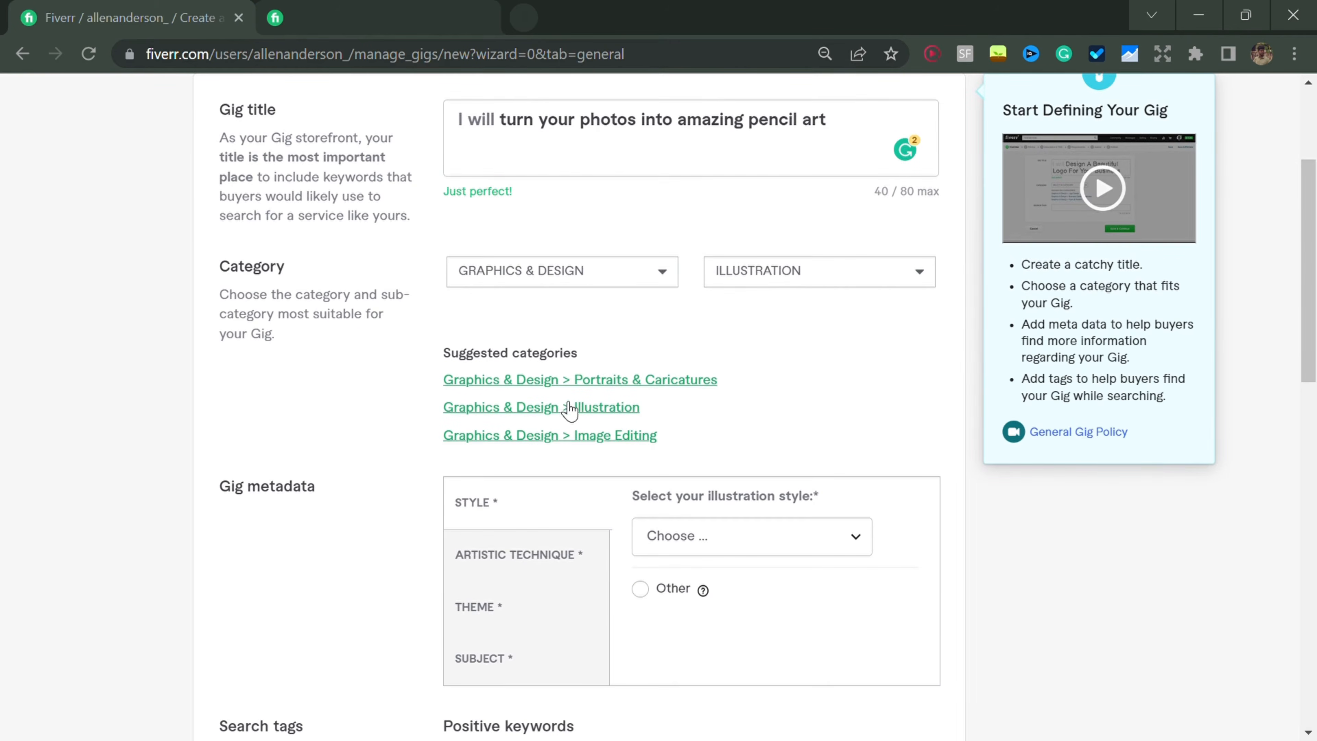
pyautogui.scroll(-2, 761, 394)
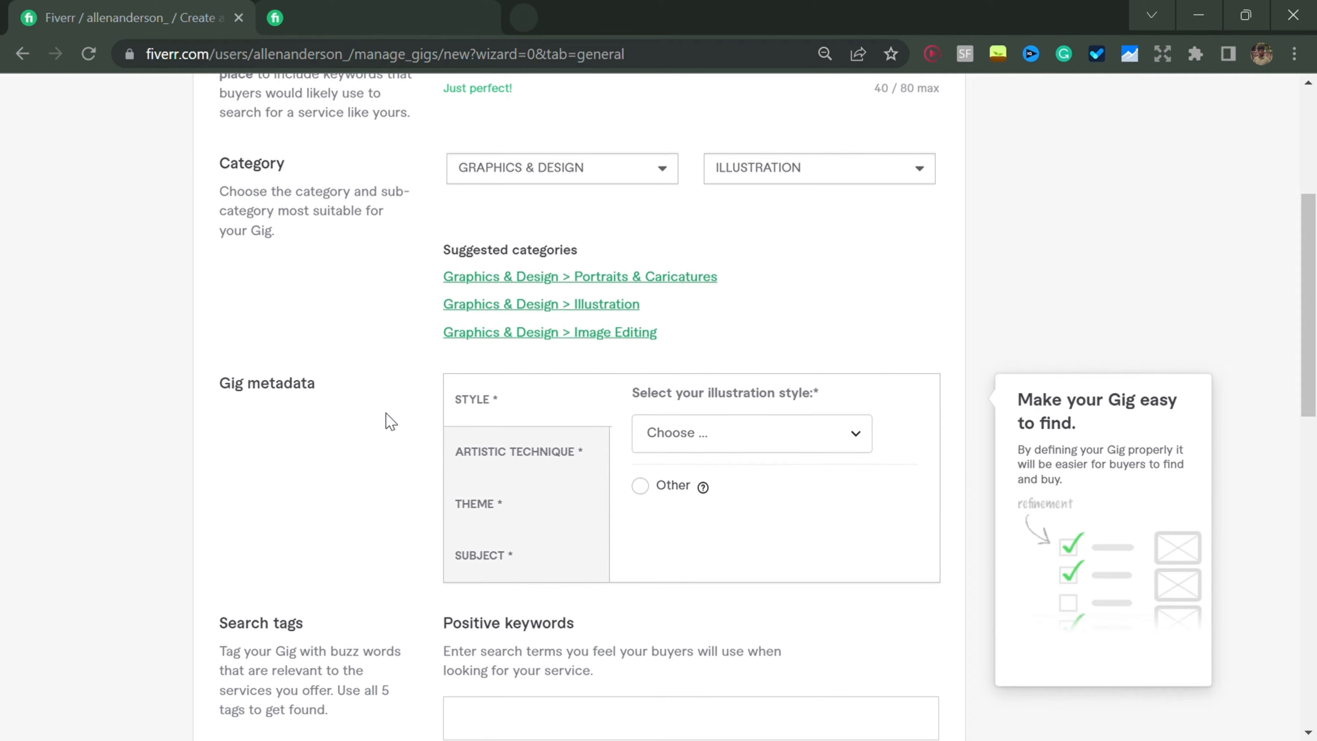
pyautogui.scroll(-2, 390, 421)
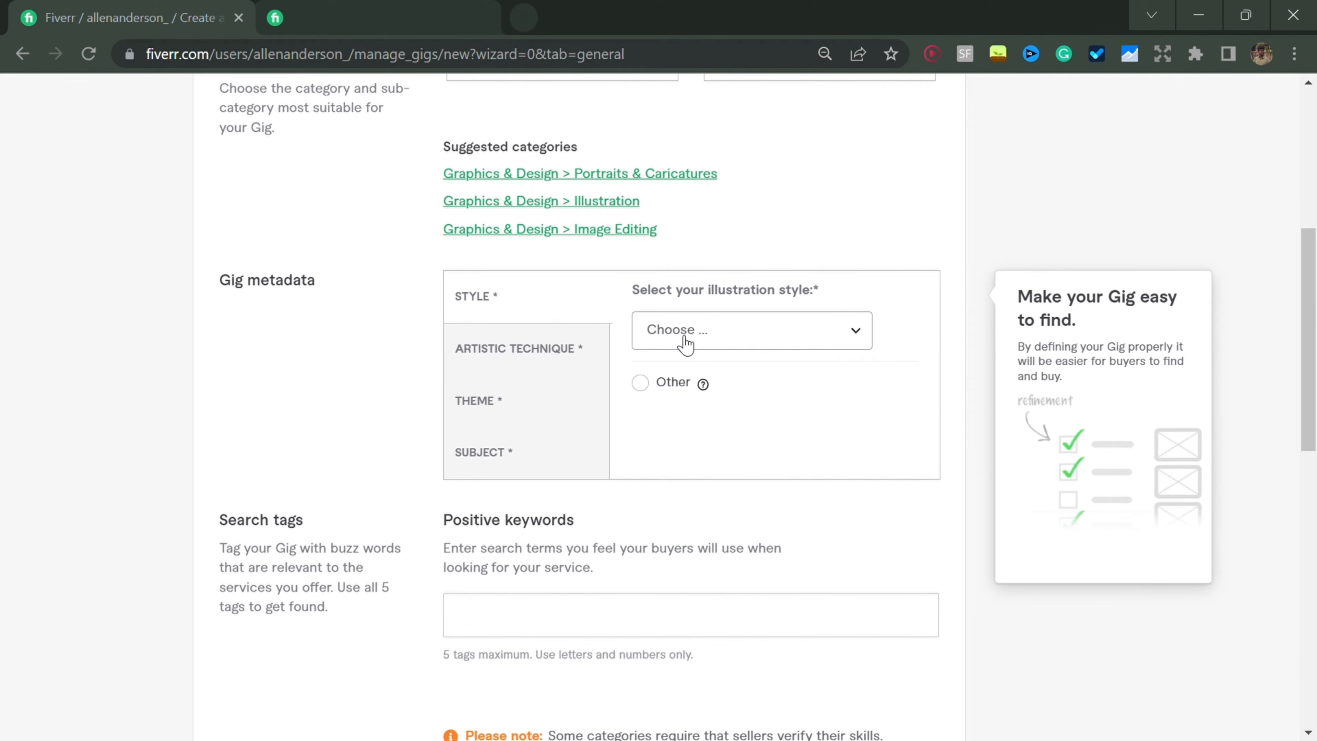
pyautogui.click(624, 232)
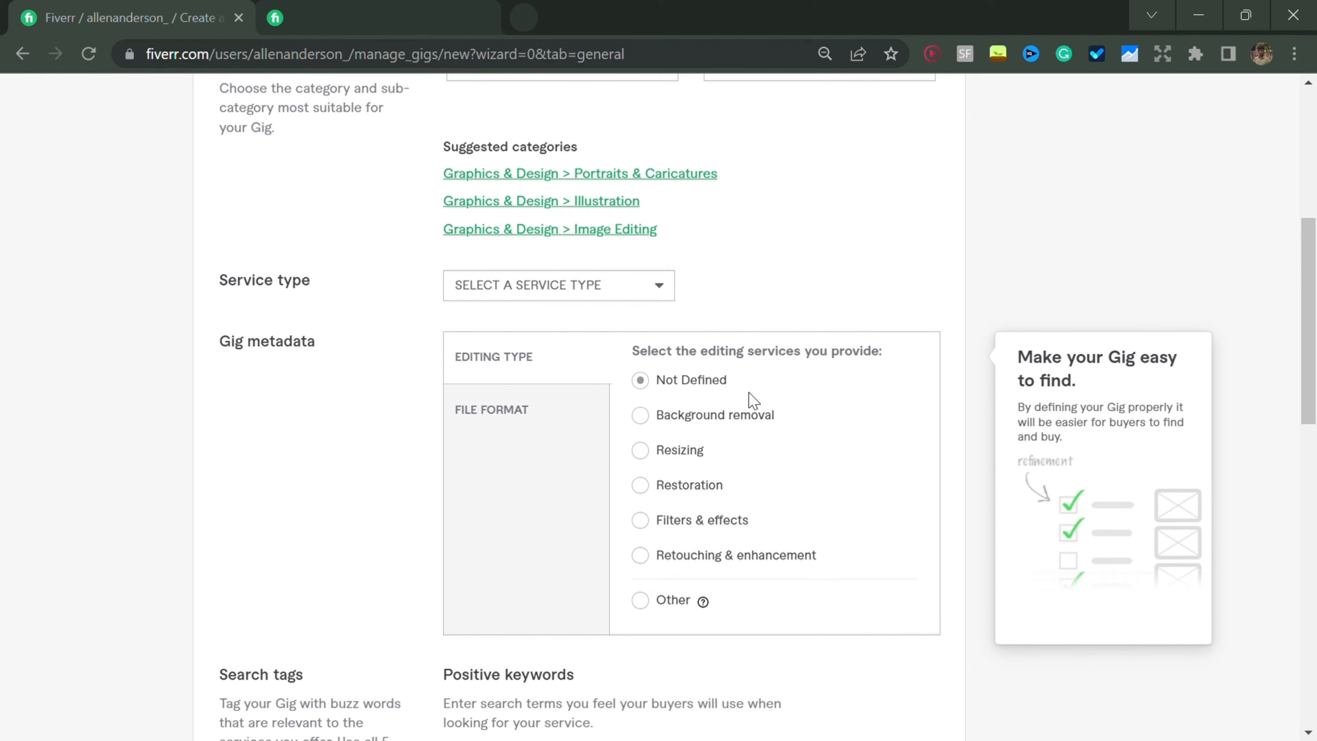
# - Set the gig metadata to the Filters & effects editing type and the JPEG, PNG and PSD file formats
pyautogui.click(643, 521)
pyautogui.click(516, 427)
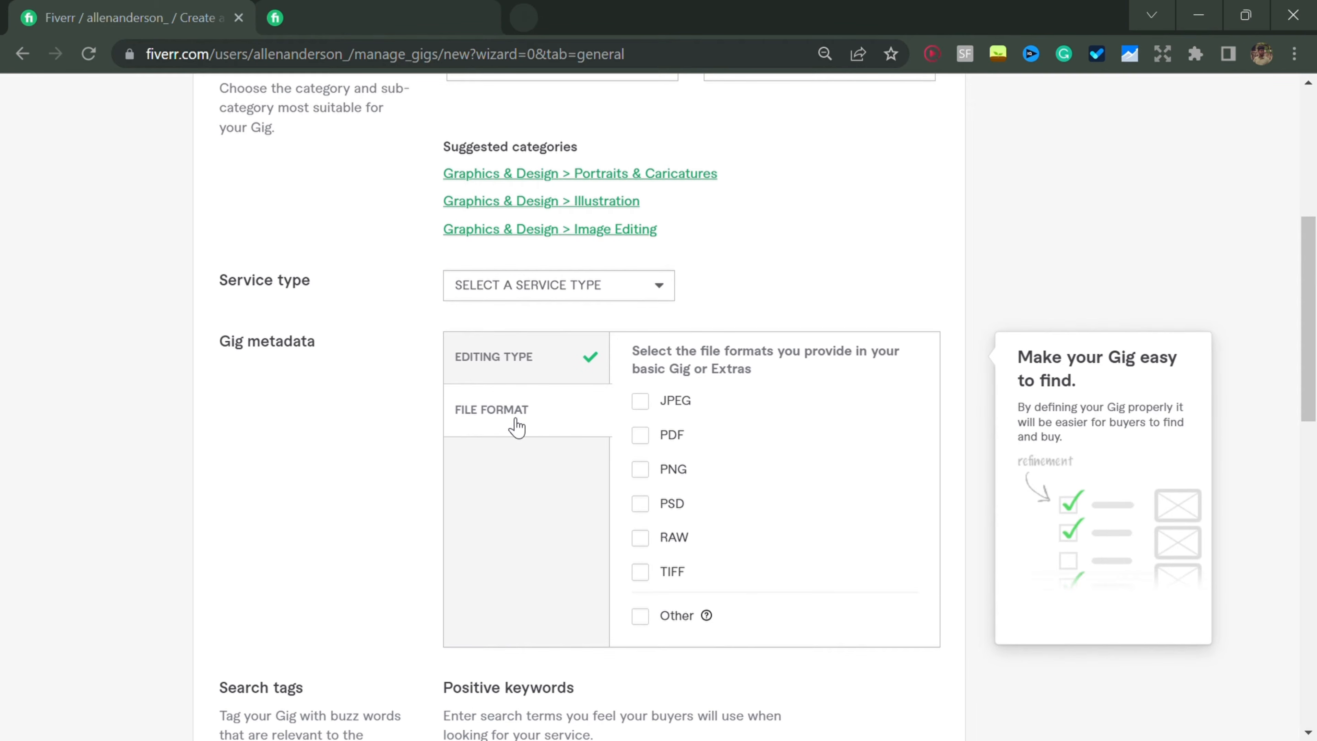
pyautogui.click(642, 409)
pyautogui.click(643, 471)
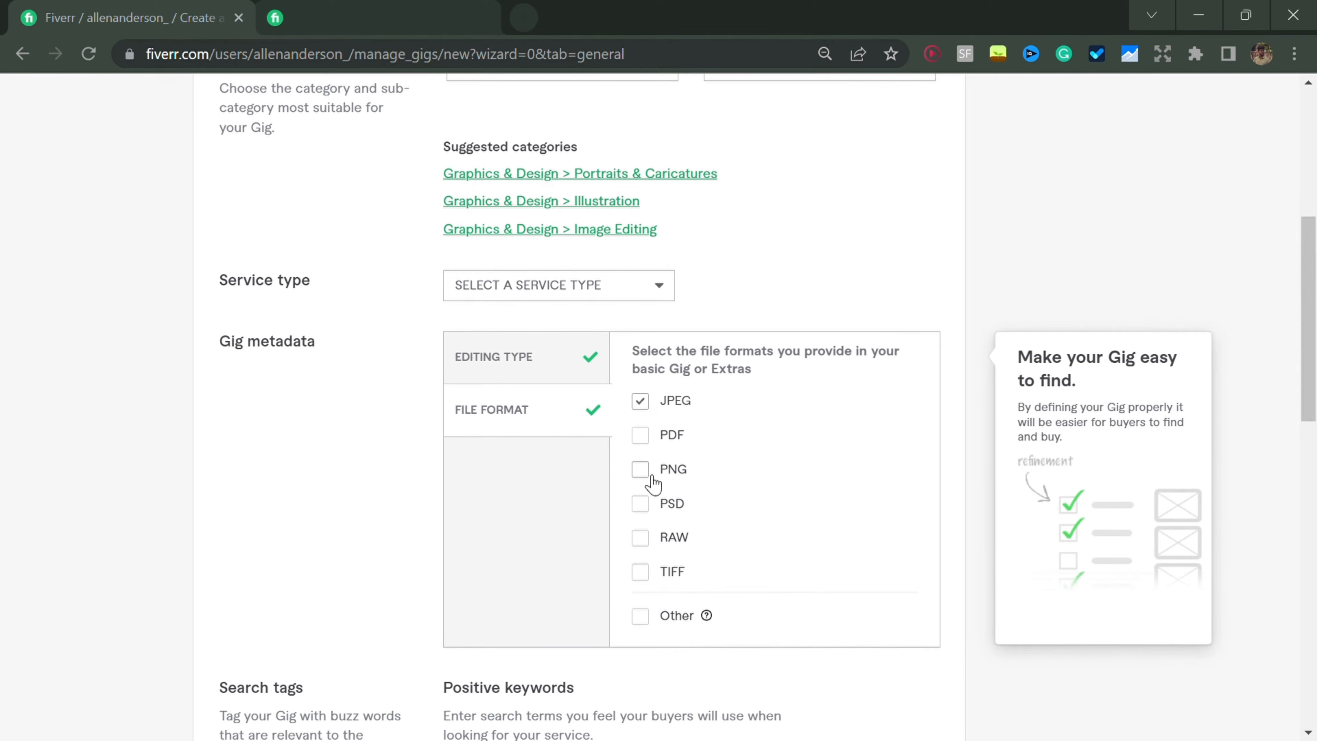
pyautogui.click(646, 507)
# - Add the suggested search tags "pencil sketch" and "illustrator" to the gig's positive keywords
pyautogui.scroll(-5, 409, 417)
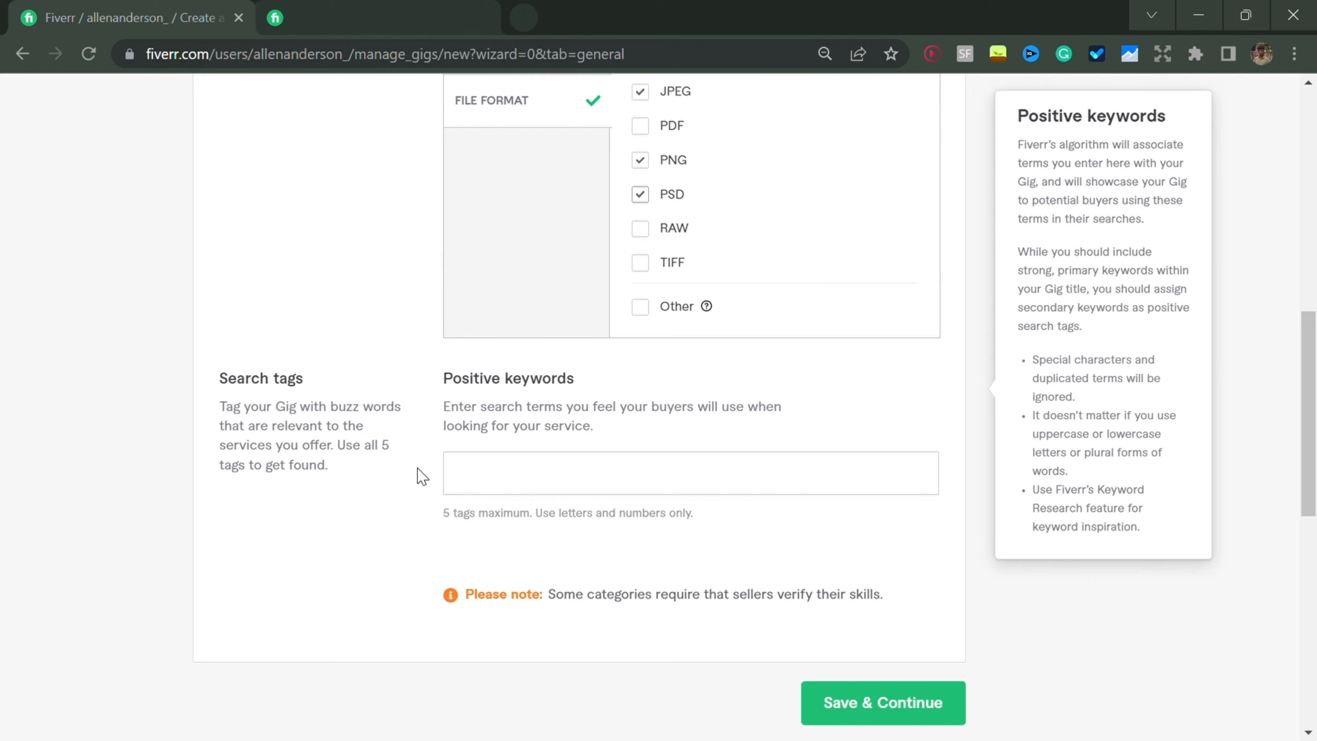
pyautogui.click(598, 478)
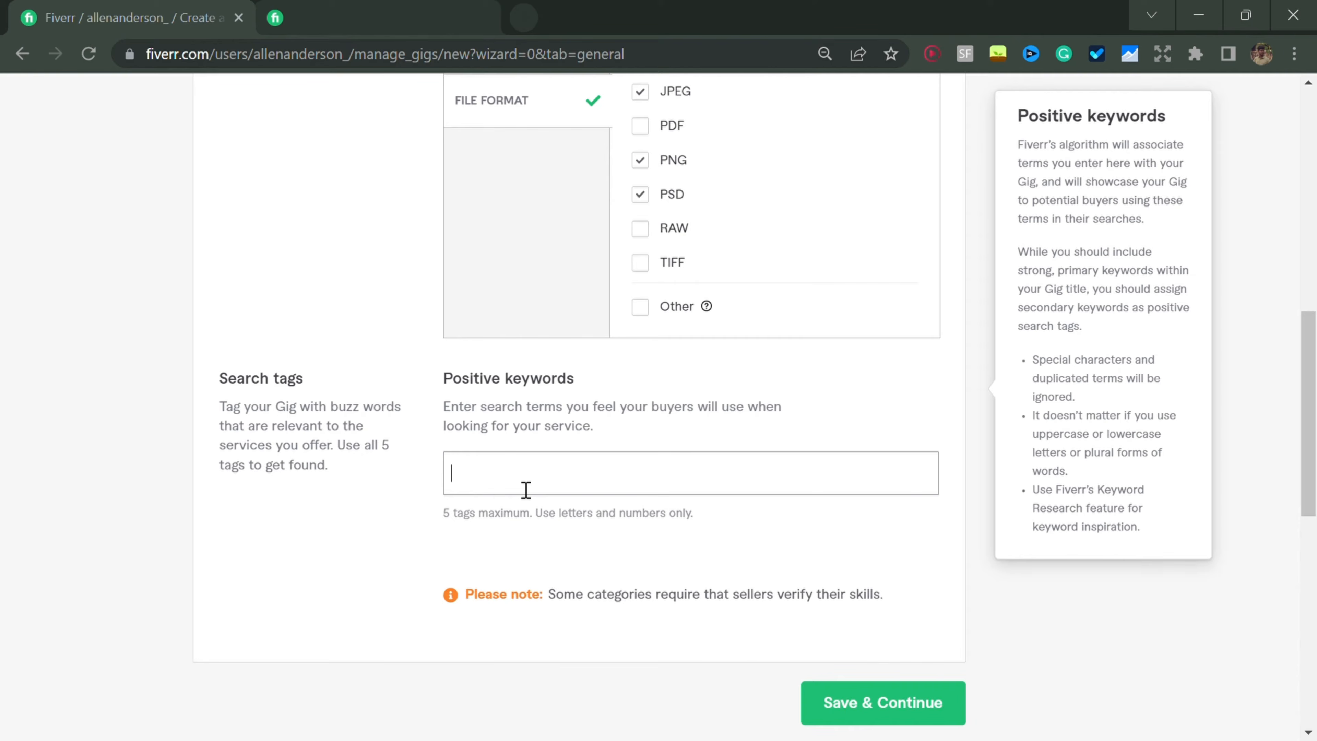
pyautogui.write('pencil')
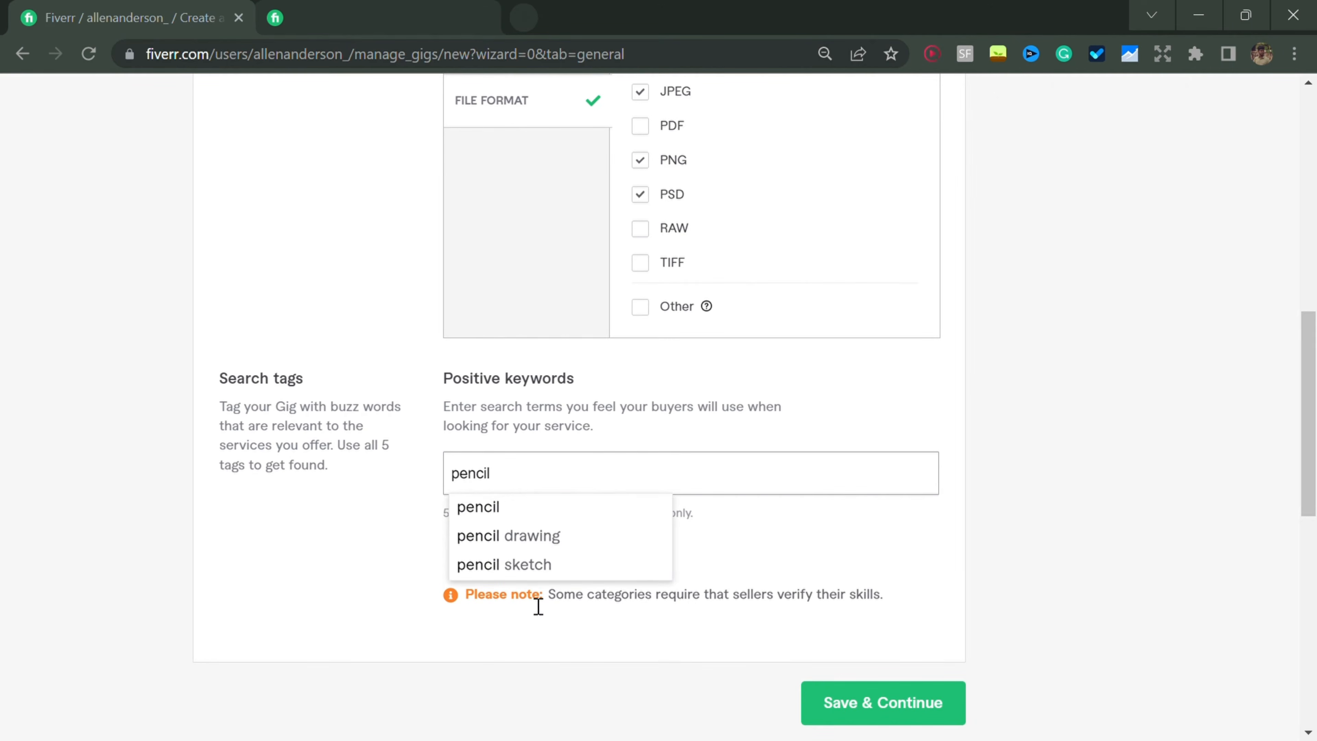
pyautogui.click(538, 565)
pyautogui.write('ill')
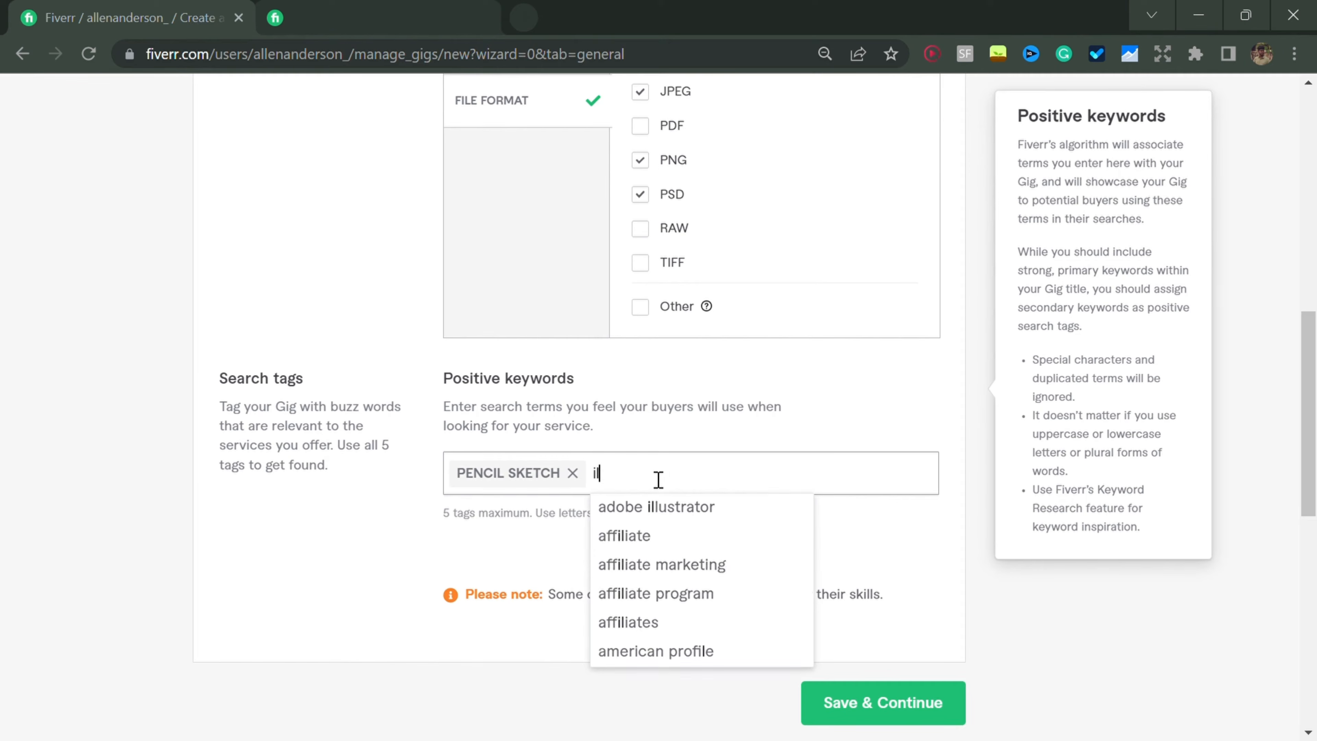
pyautogui.write('ust')
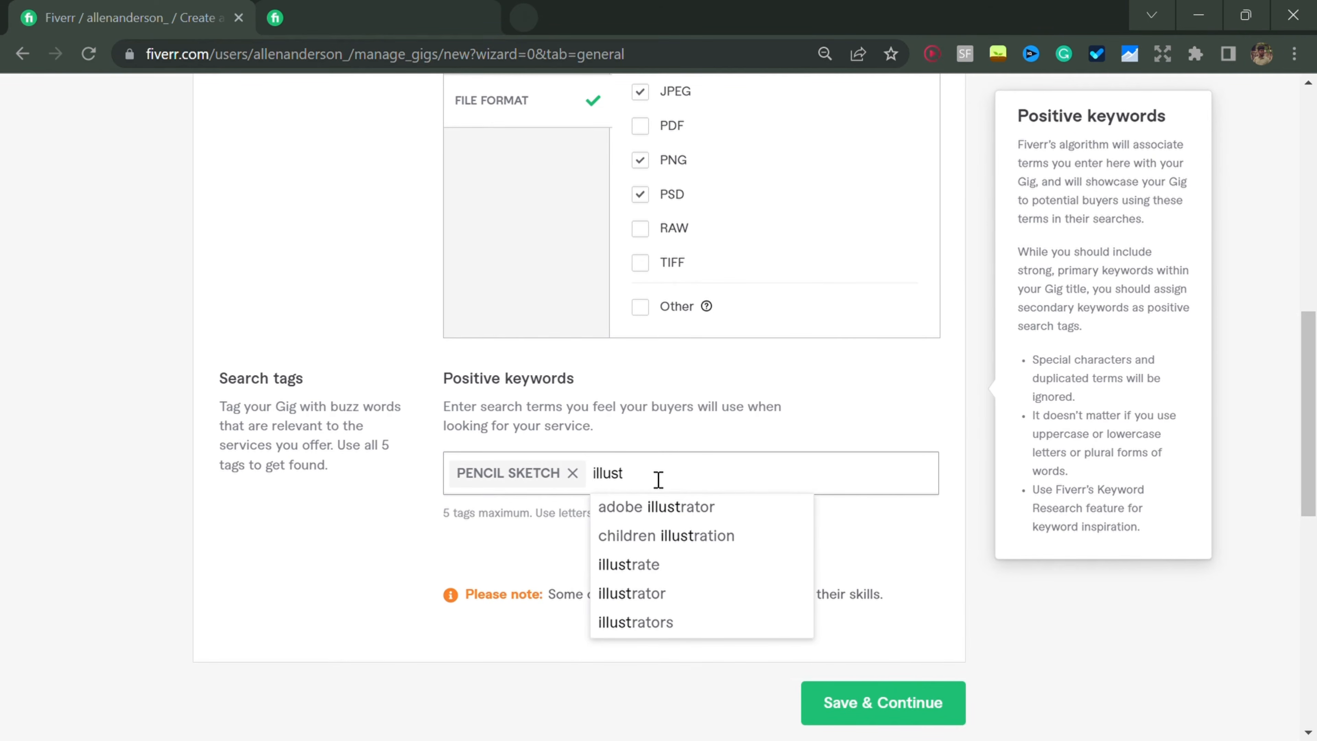
pyautogui.click(666, 590)
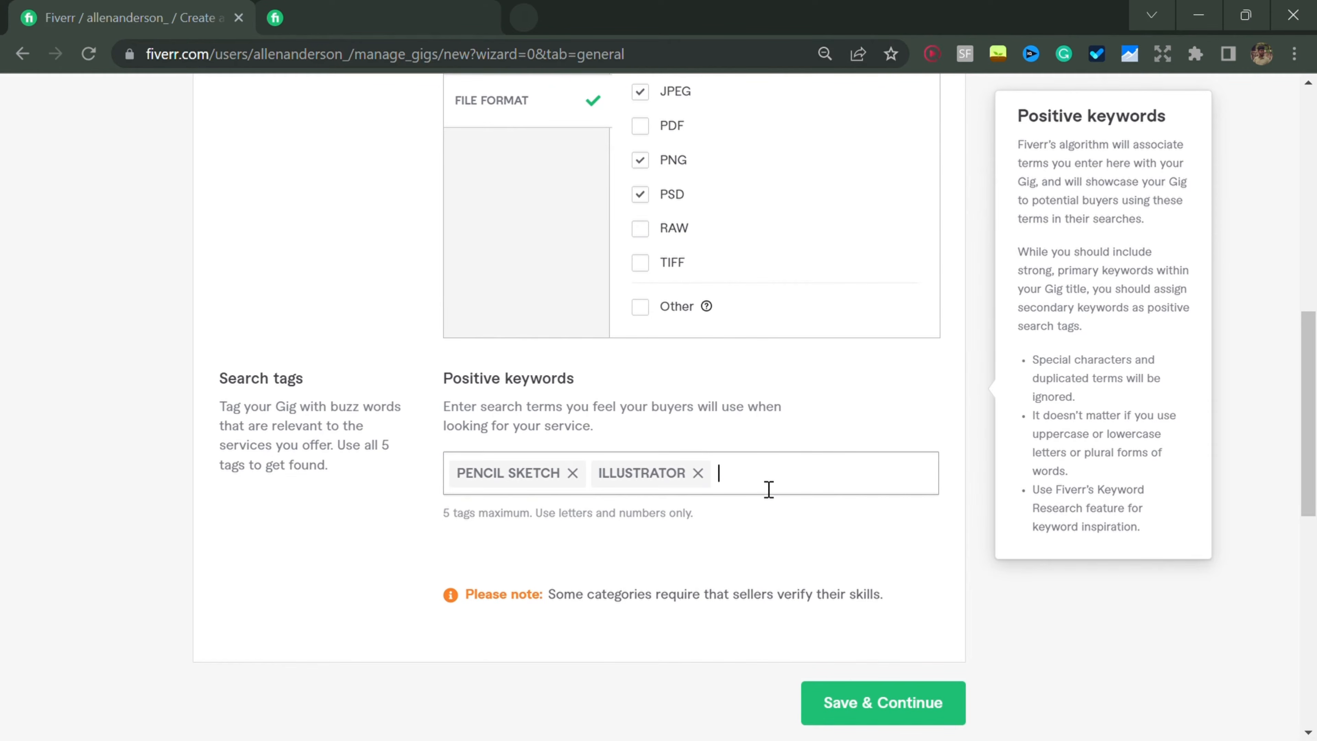
# - Add "photo edit", "pencil drawing" and "image editing" as further positive keywords for the gig
pyautogui.write('photo editi')
pyautogui.press('BackSpace')
pyautogui.click(765, 509)
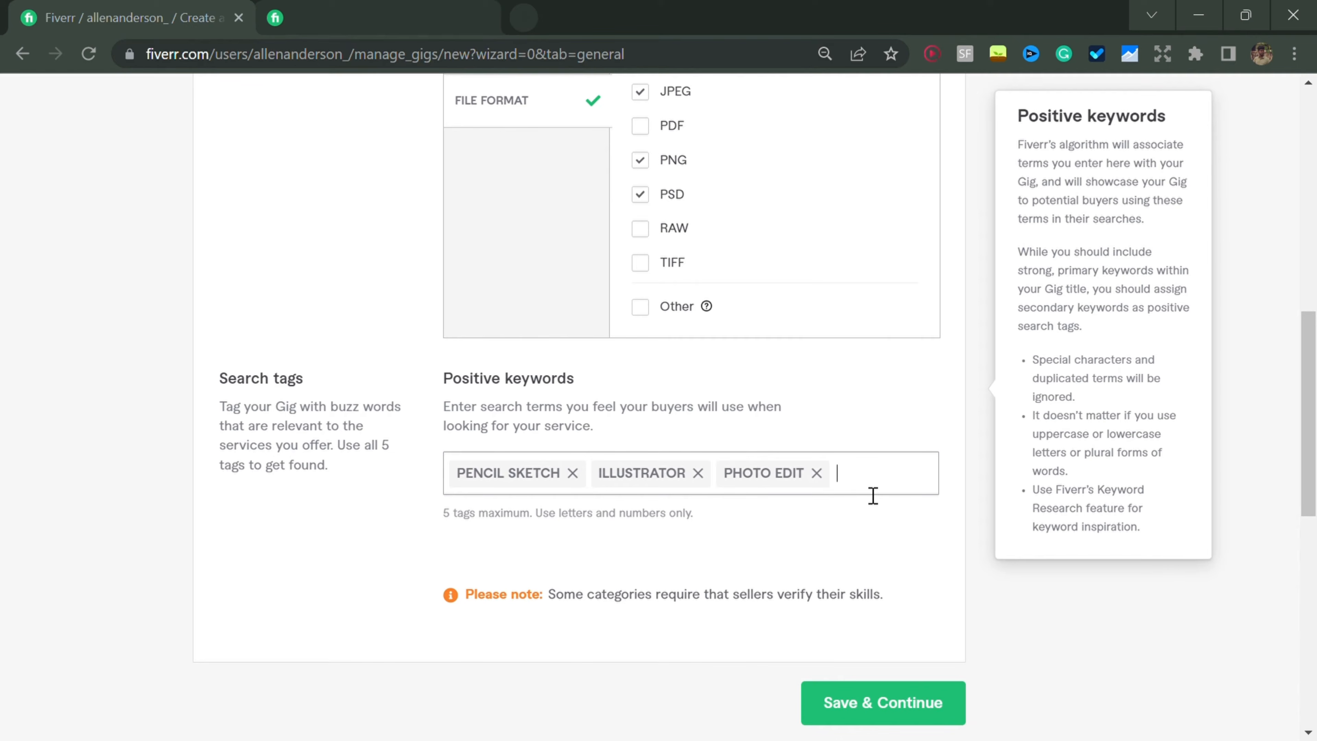
pyautogui.write('pen')
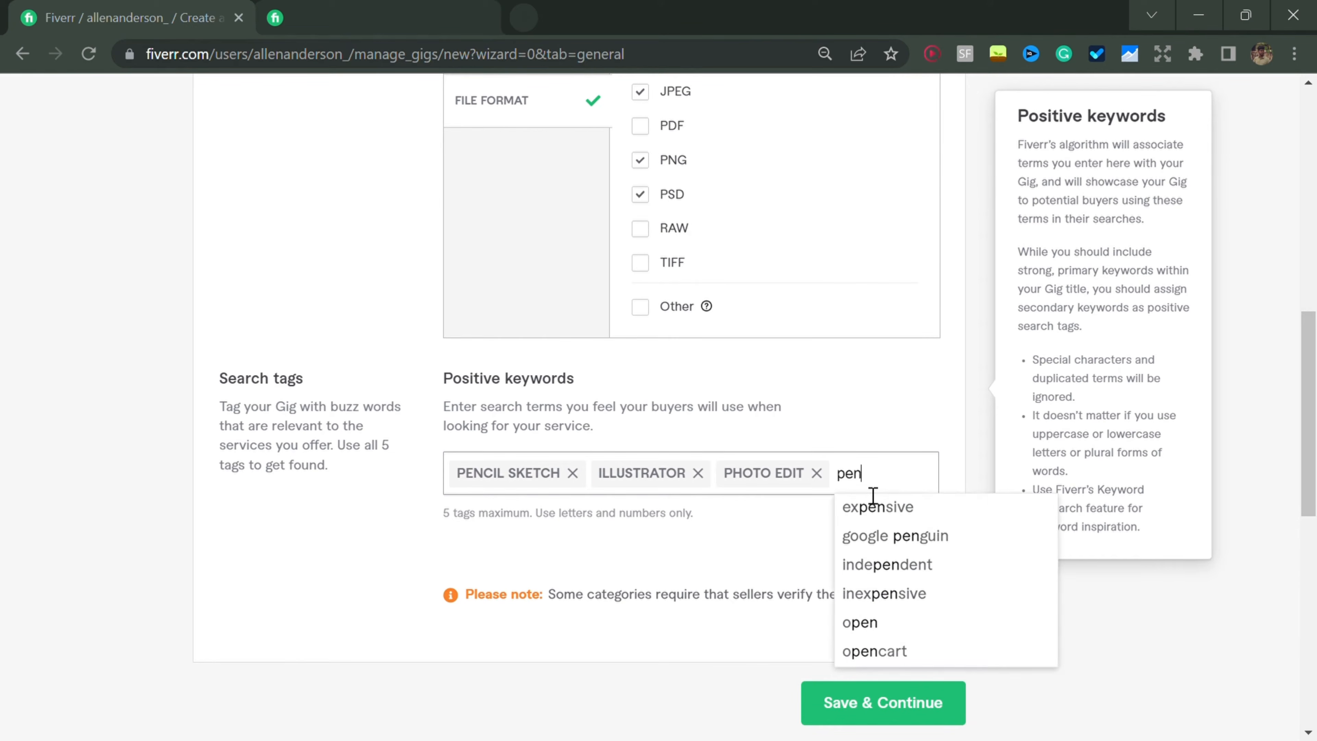
pyautogui.write('cil')
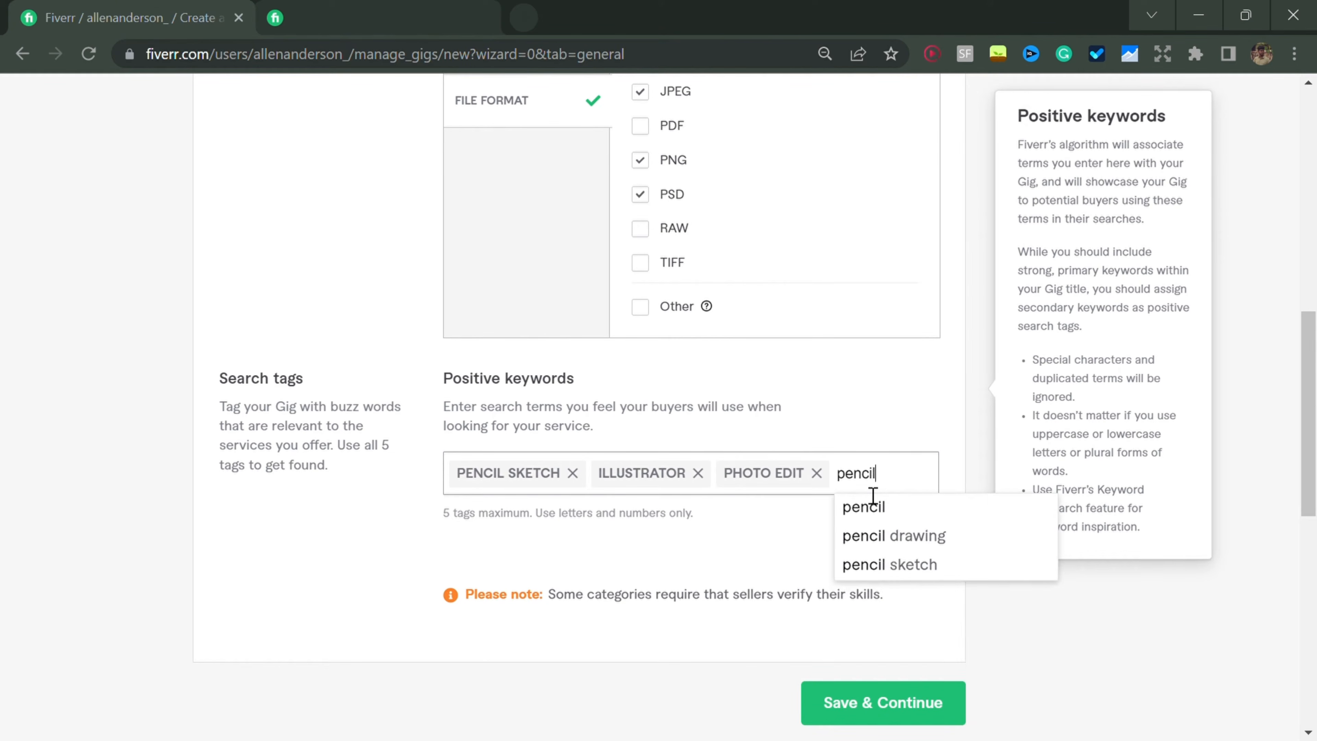
pyautogui.click(877, 536)
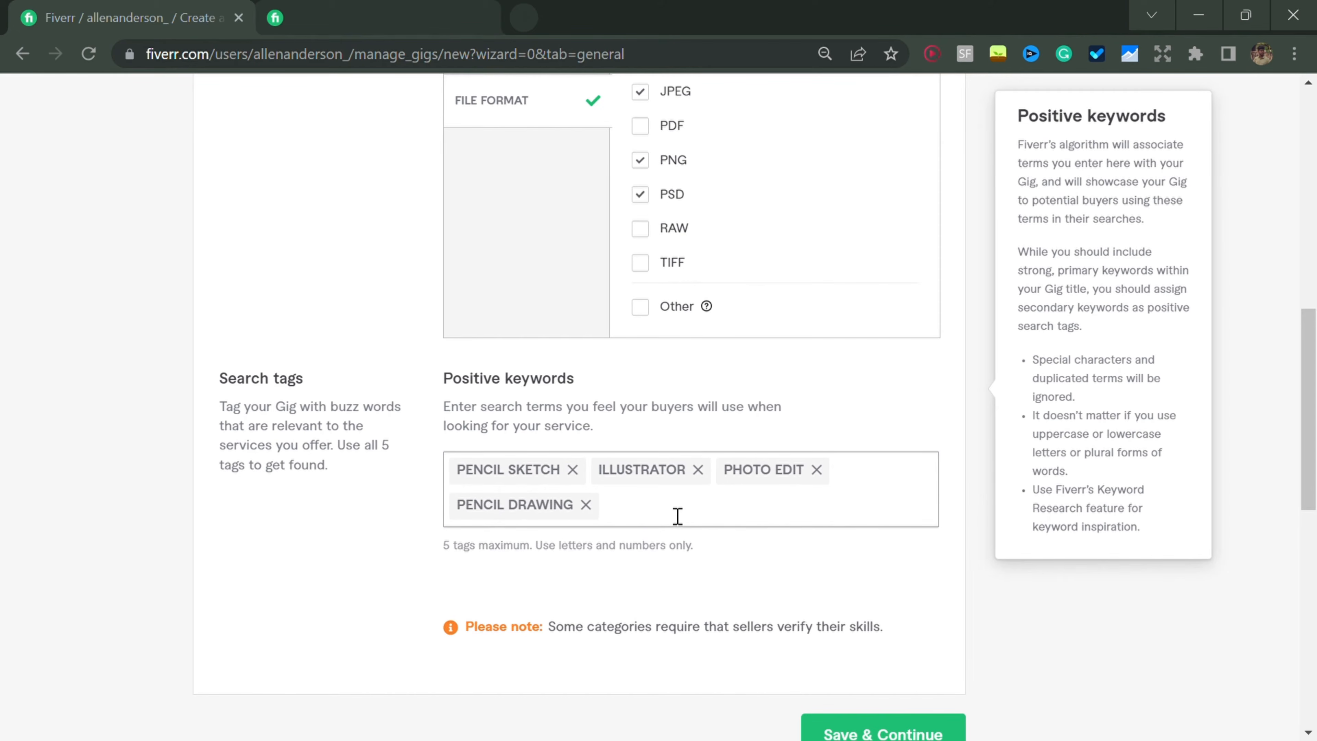
pyautogui.write('image')
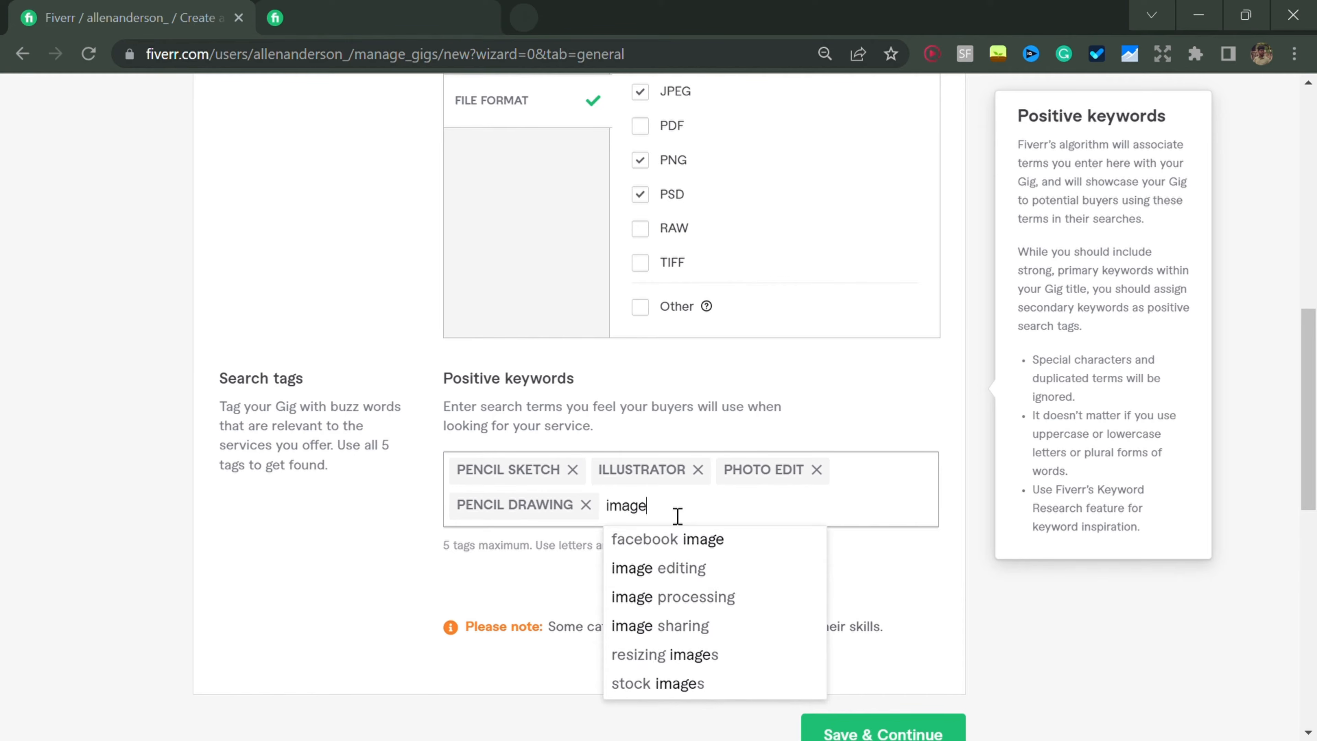
pyautogui.click(674, 568)
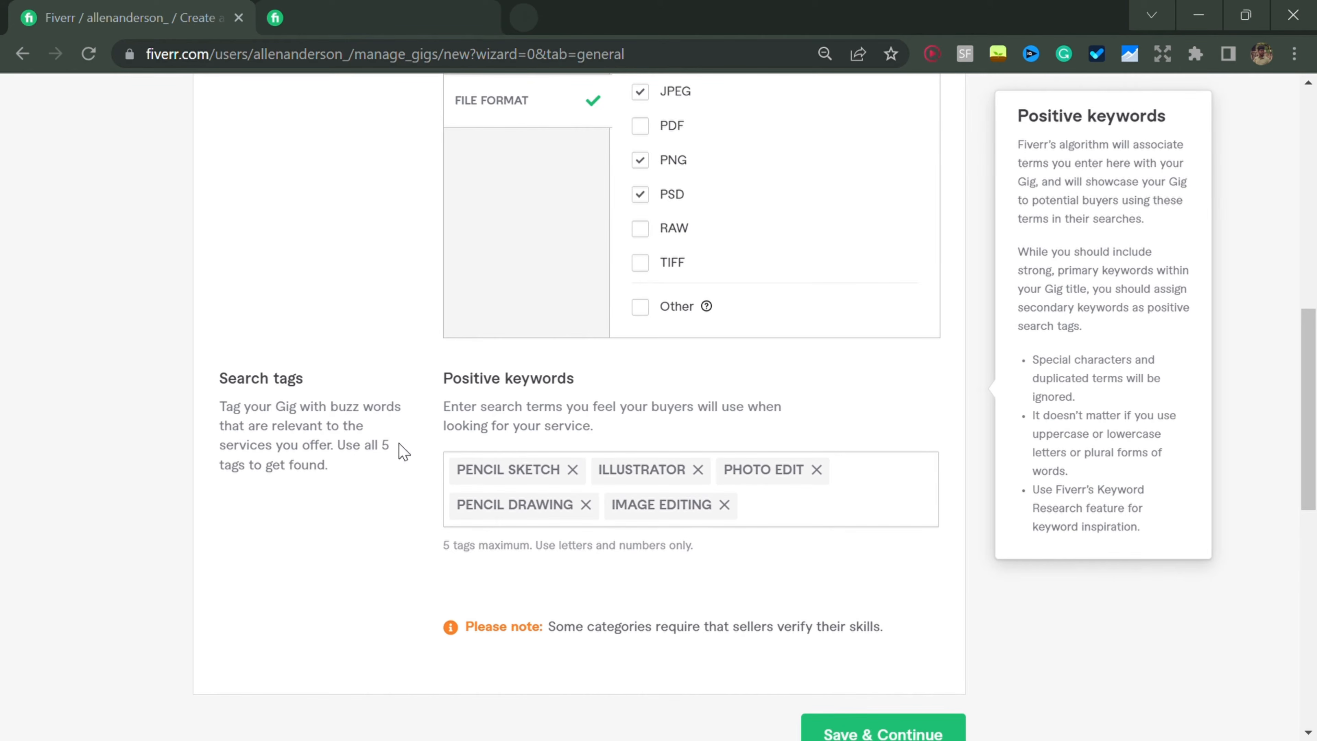
# - Review the overview form and set the gig's service type to Photo Restoration
pyautogui.scroll(10, 405, 456)
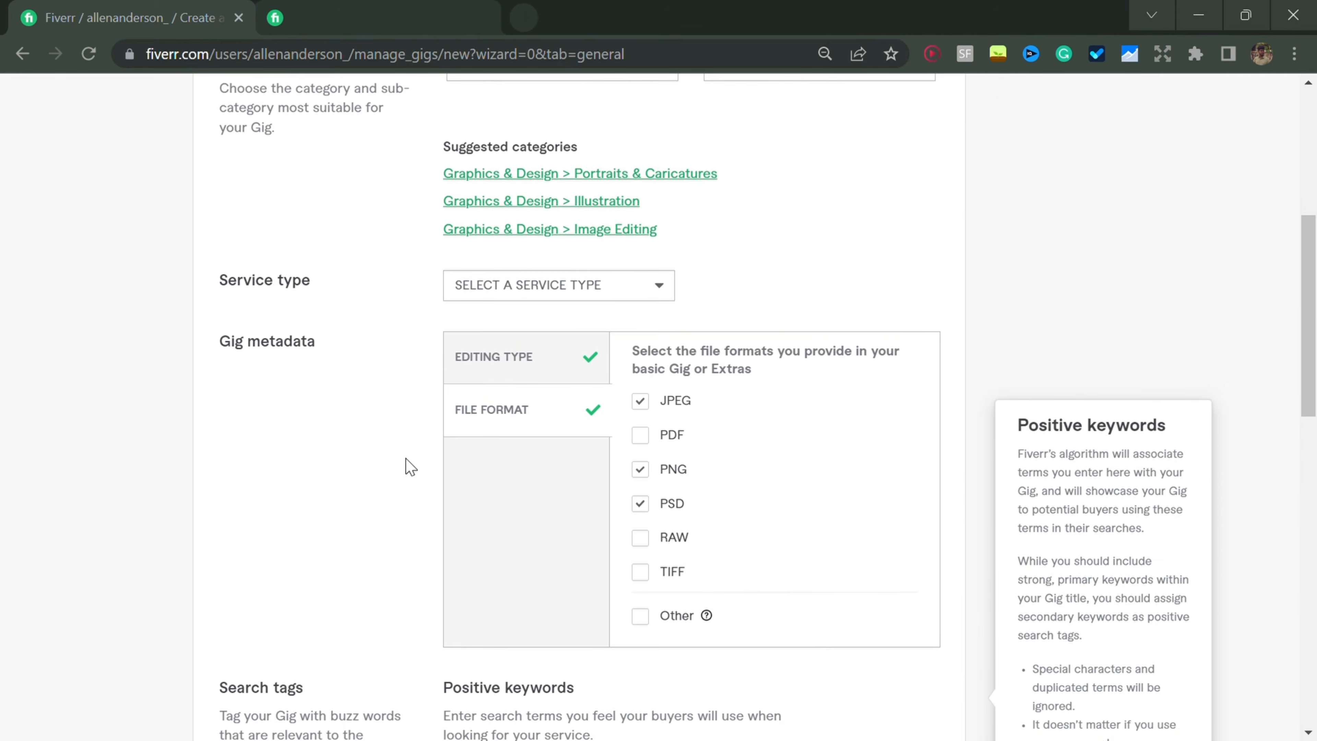
pyautogui.scroll(3, 407, 464)
pyautogui.scroll(-20, 406, 463)
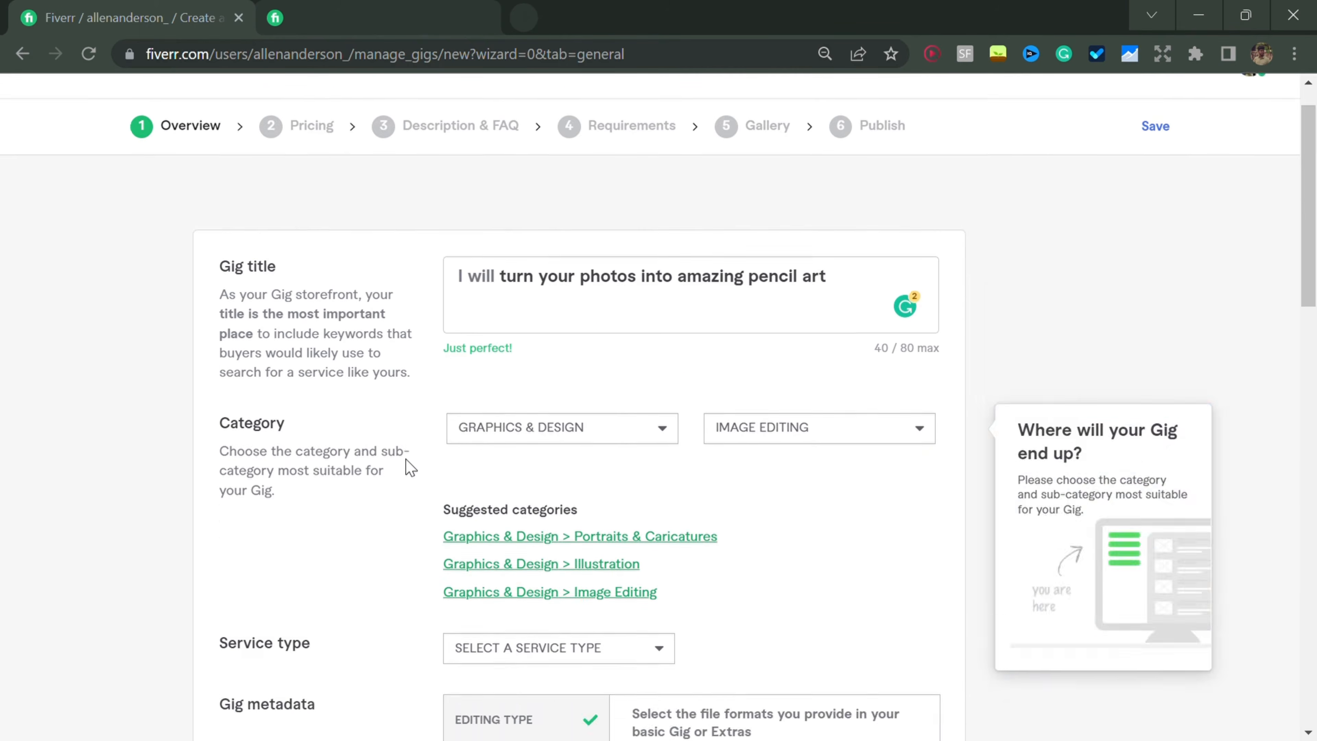
pyautogui.click(911, 432)
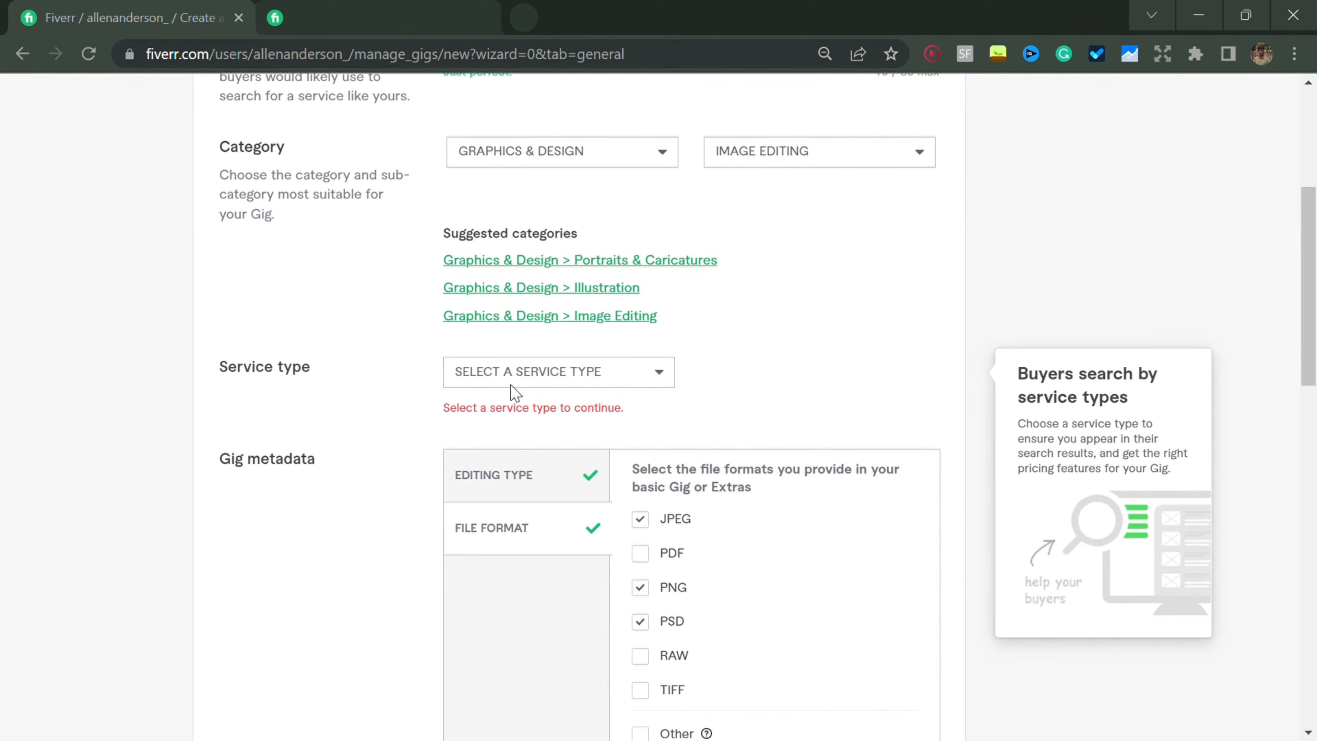
pyautogui.click(524, 373)
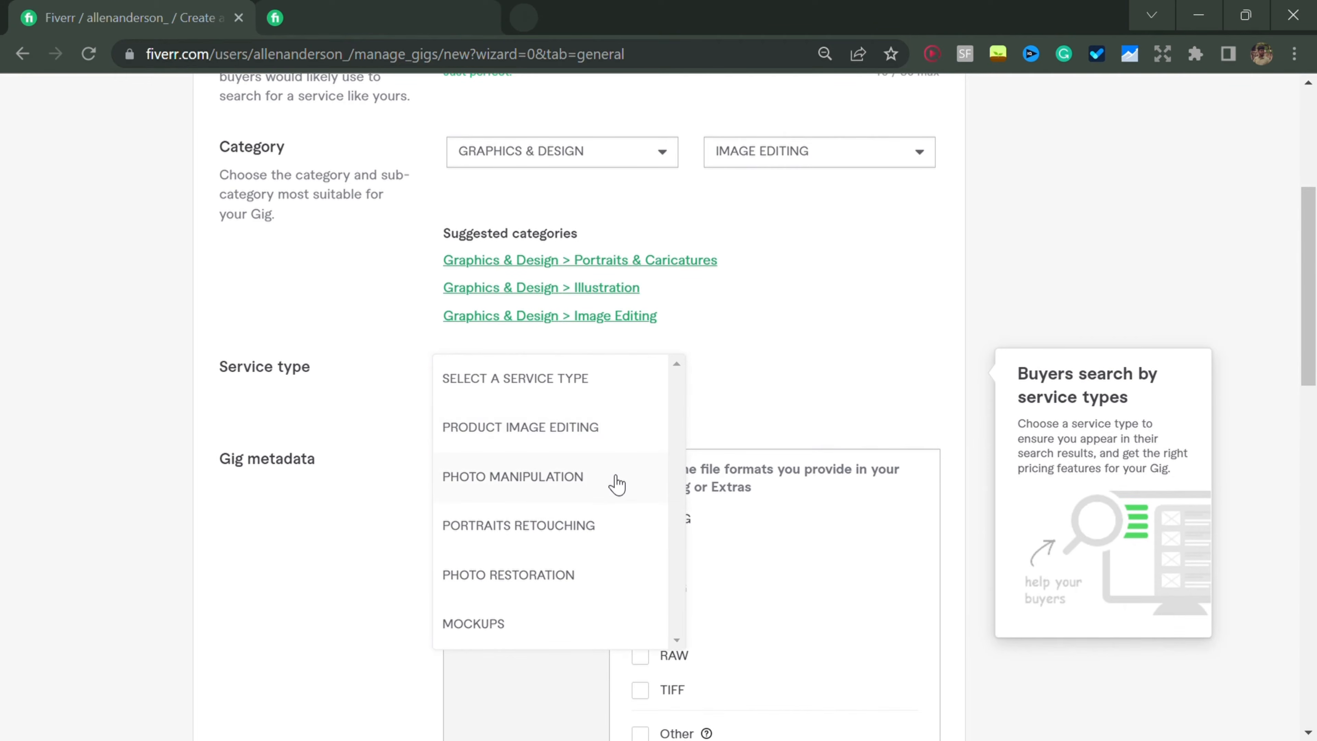
pyautogui.click(567, 576)
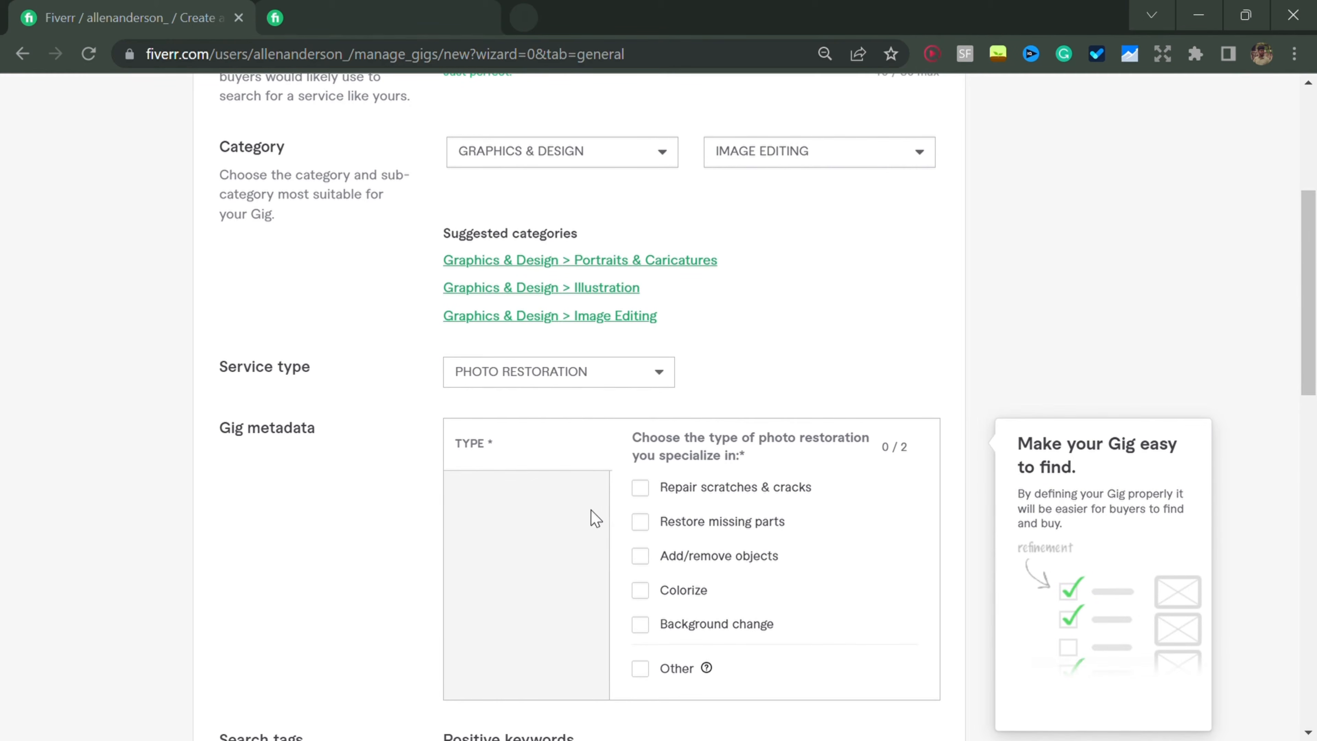
# - Choose Colorize as the photo restoration type in the gig metadata and save the overview to continue to pricing
pyautogui.click(642, 595)
pyautogui.scroll(-8, 706, 563)
pyautogui.scroll(-2, 674, 493)
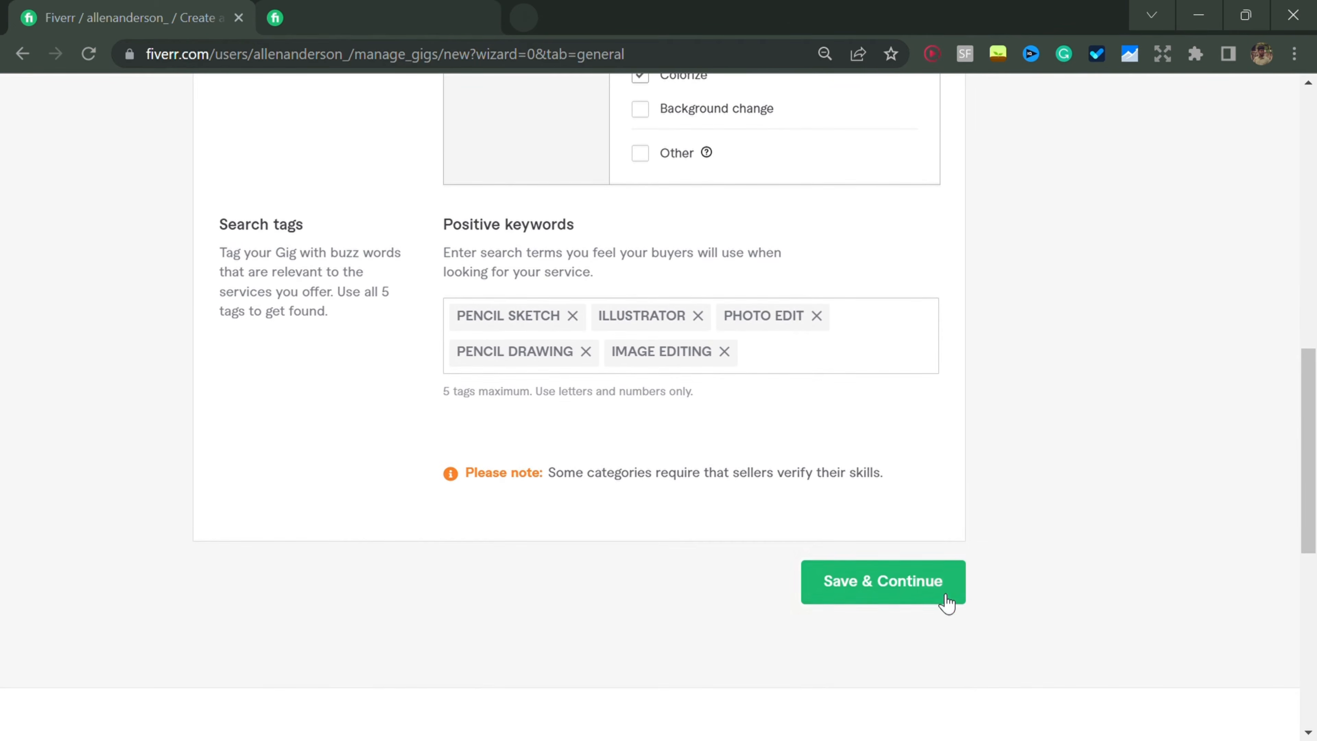
pyautogui.click(926, 578)
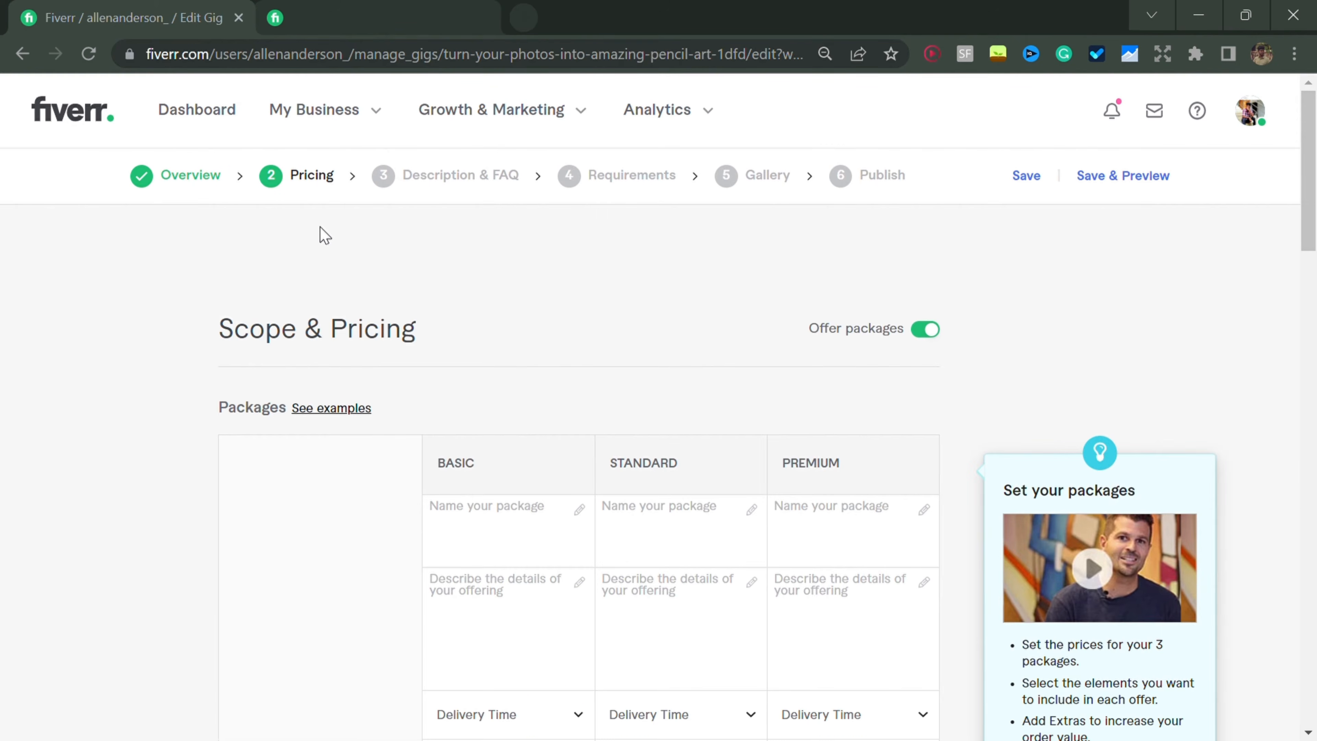
# - Name the three pricing packages "Basic Package", "Standard Package" and "Premium Package"
pyautogui.scroll(-3, 518, 304)
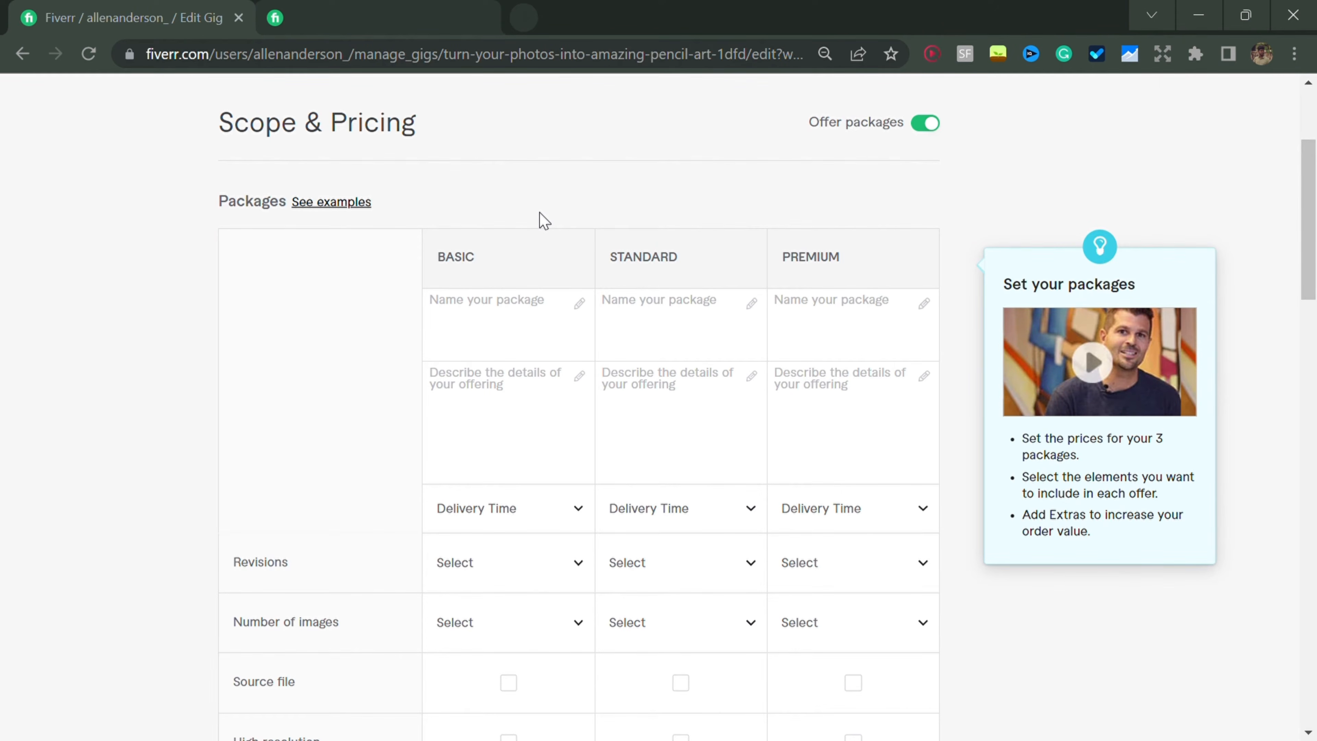
pyautogui.click(493, 327)
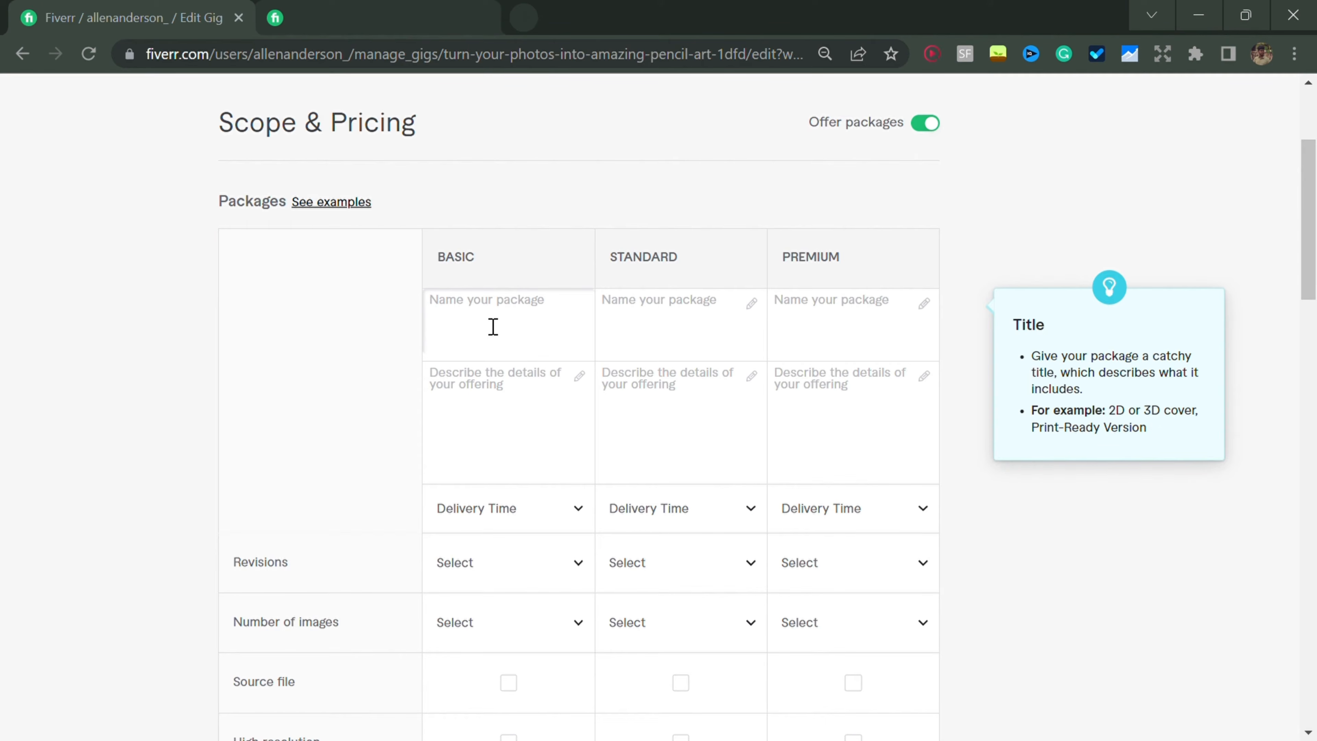
pyautogui.write('Basic Package')
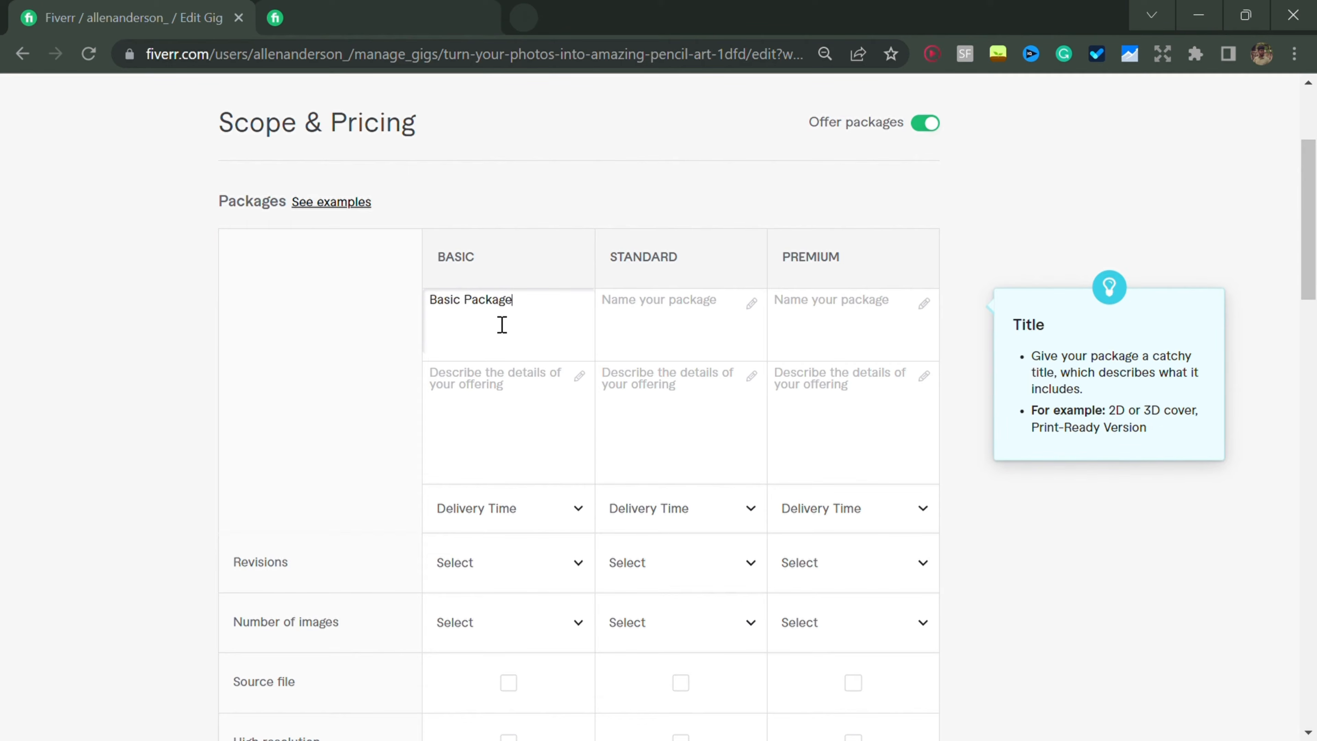
pyautogui.click(675, 323)
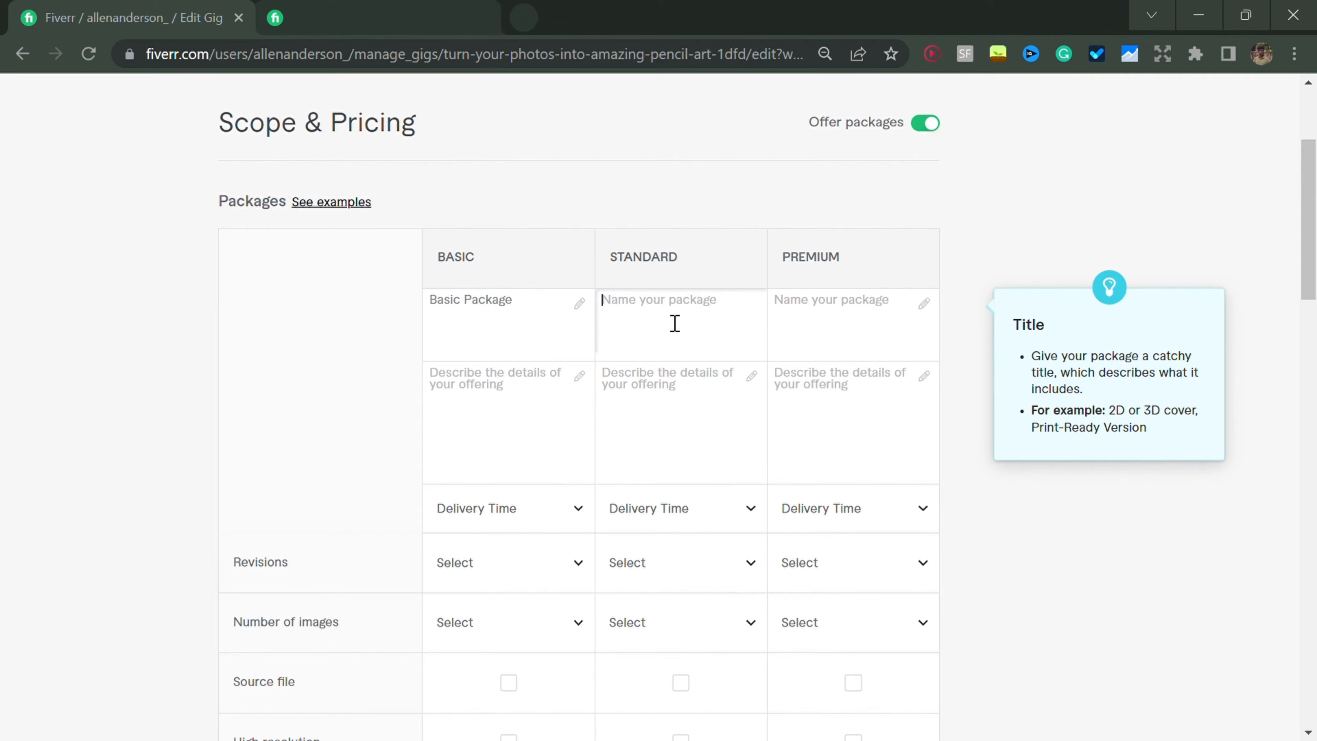
pyautogui.write('Standard Package')
pyautogui.click(844, 308)
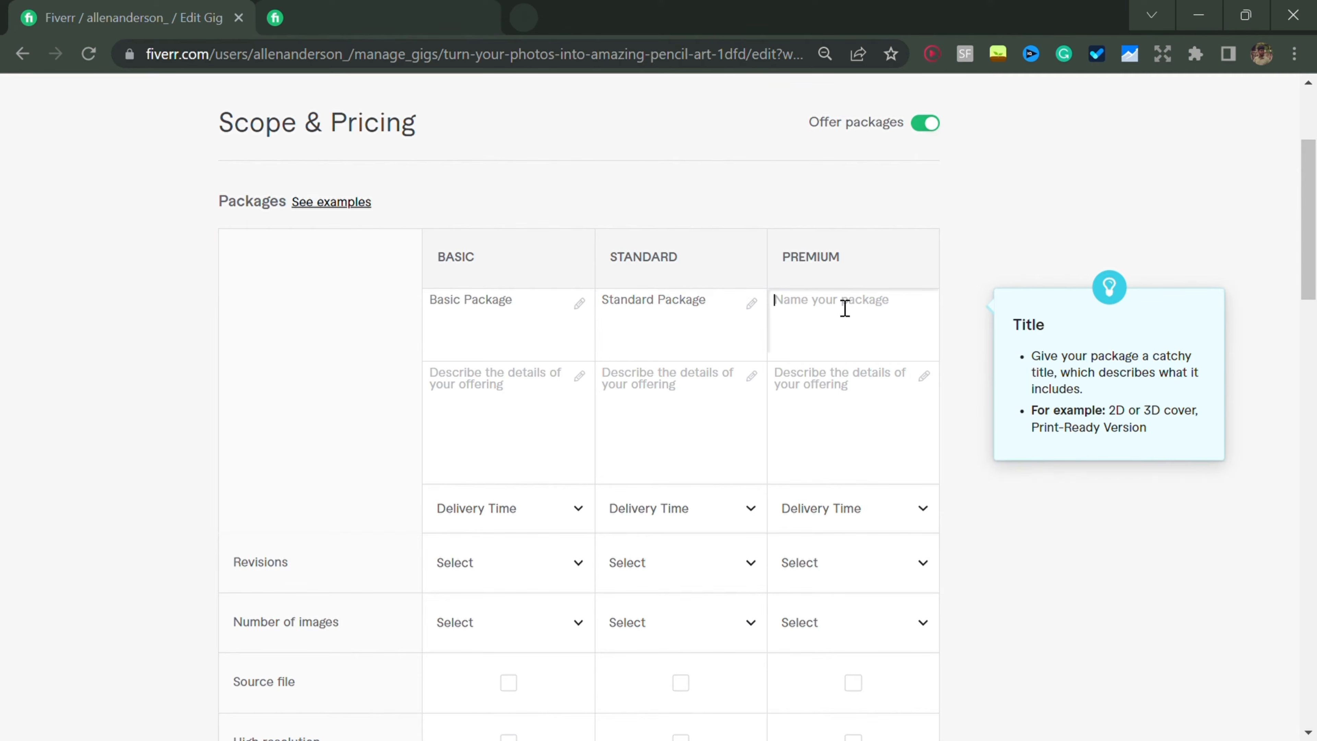
pyautogui.write('Premium Package')
# - Describe the Basic package's offering as "1 X High quality Pencil Sketch"
pyautogui.click(506, 415)
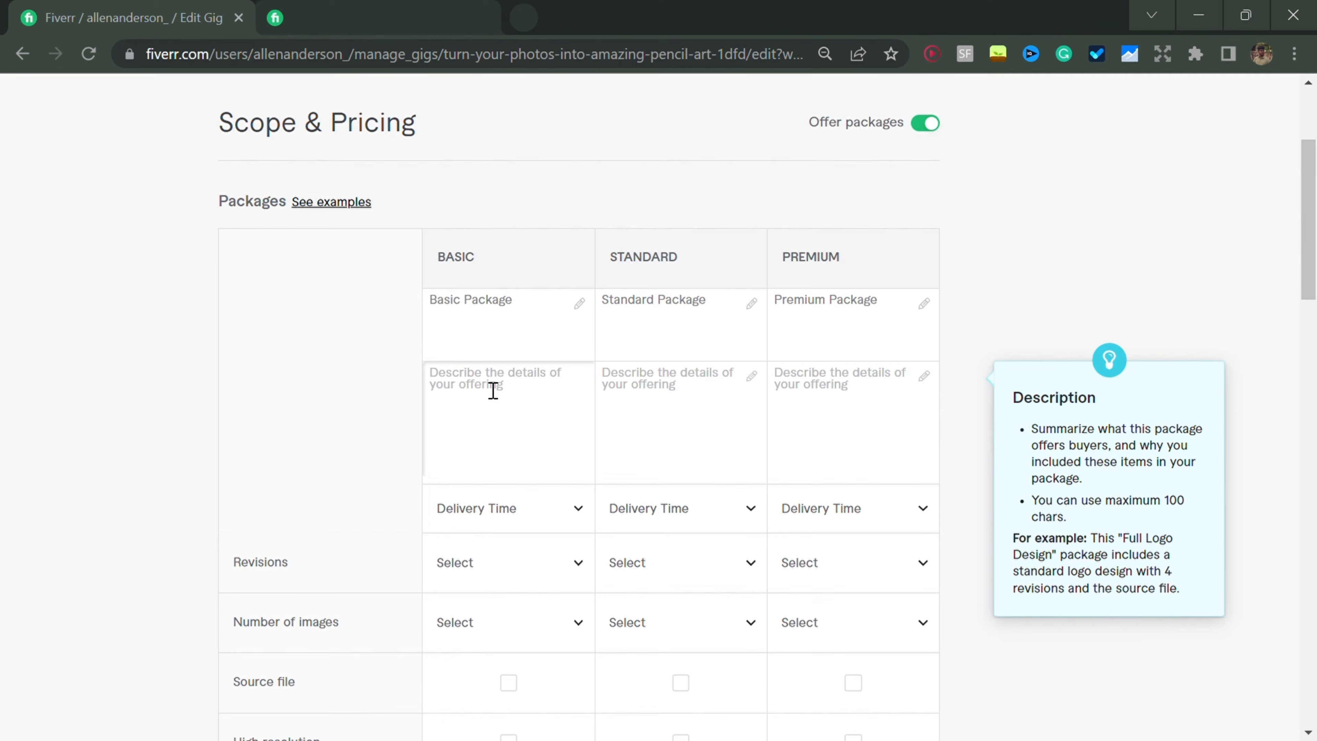
pyautogui.click(677, 386)
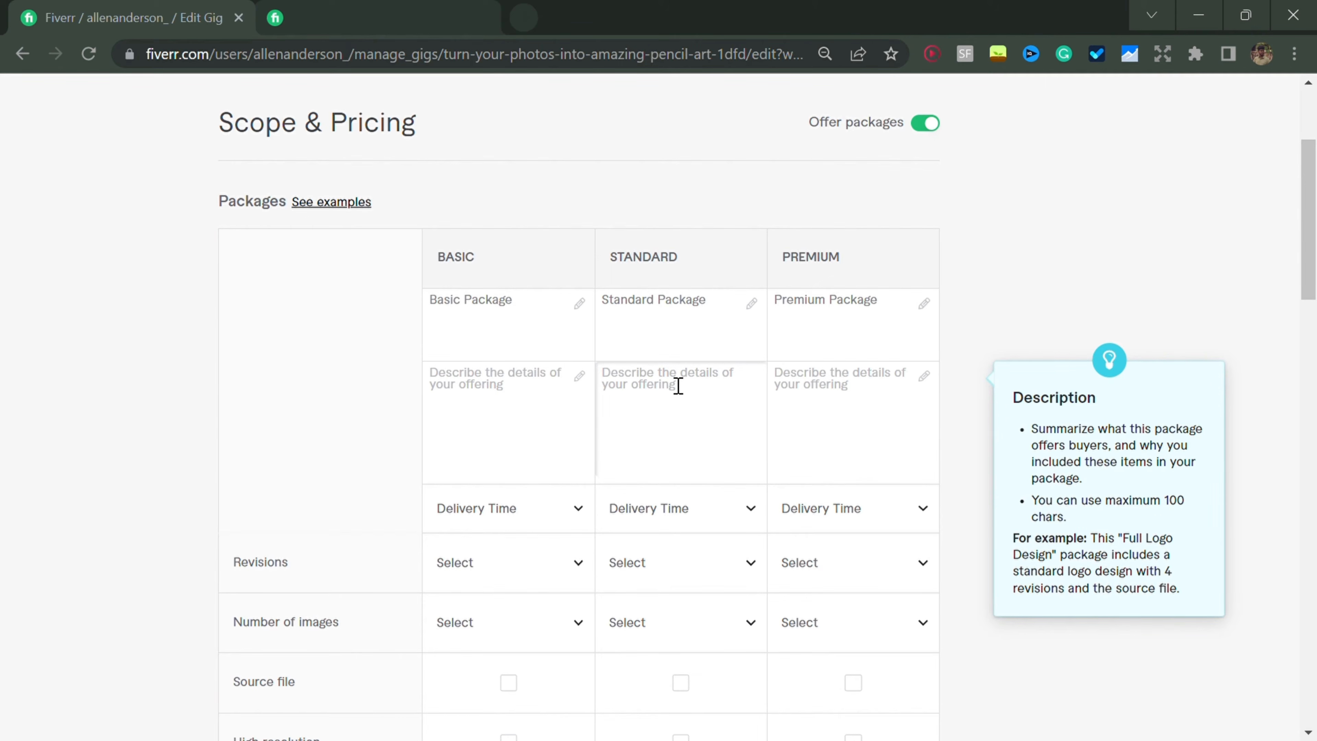
pyautogui.click(853, 392)
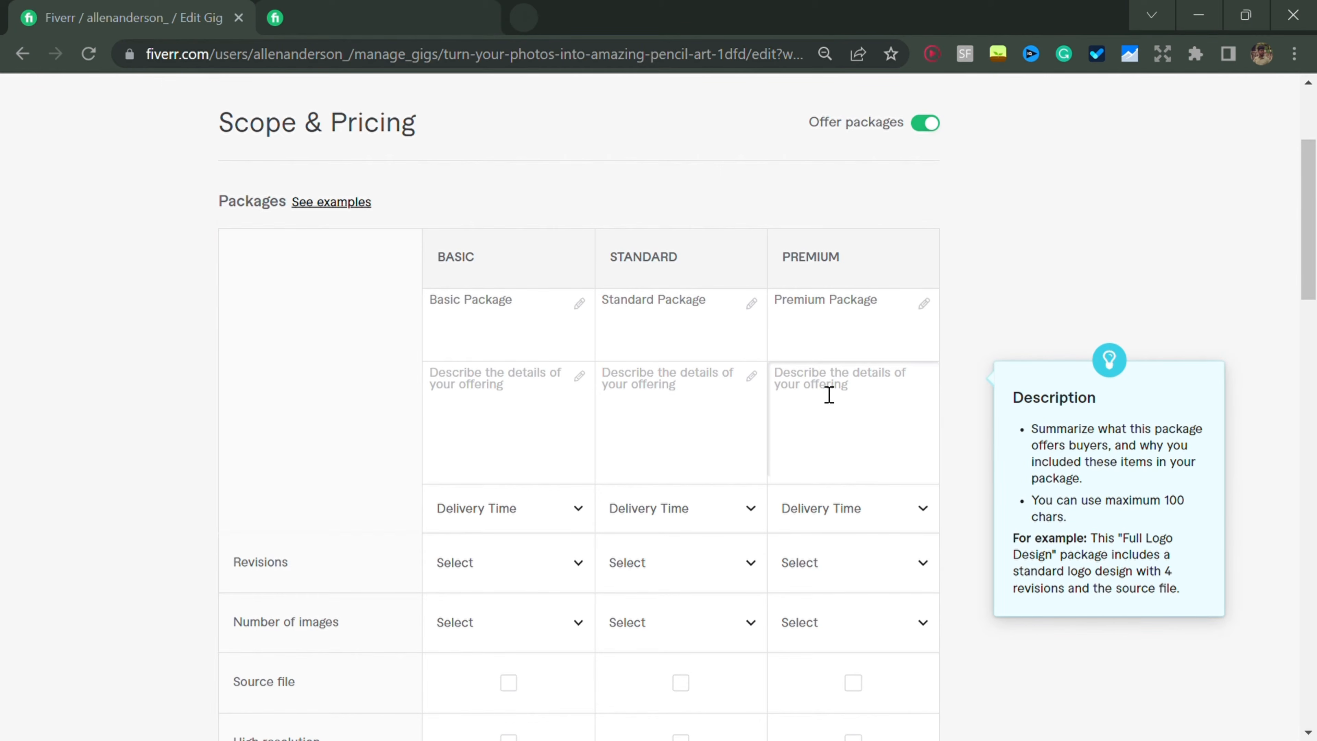
pyautogui.click(517, 389)
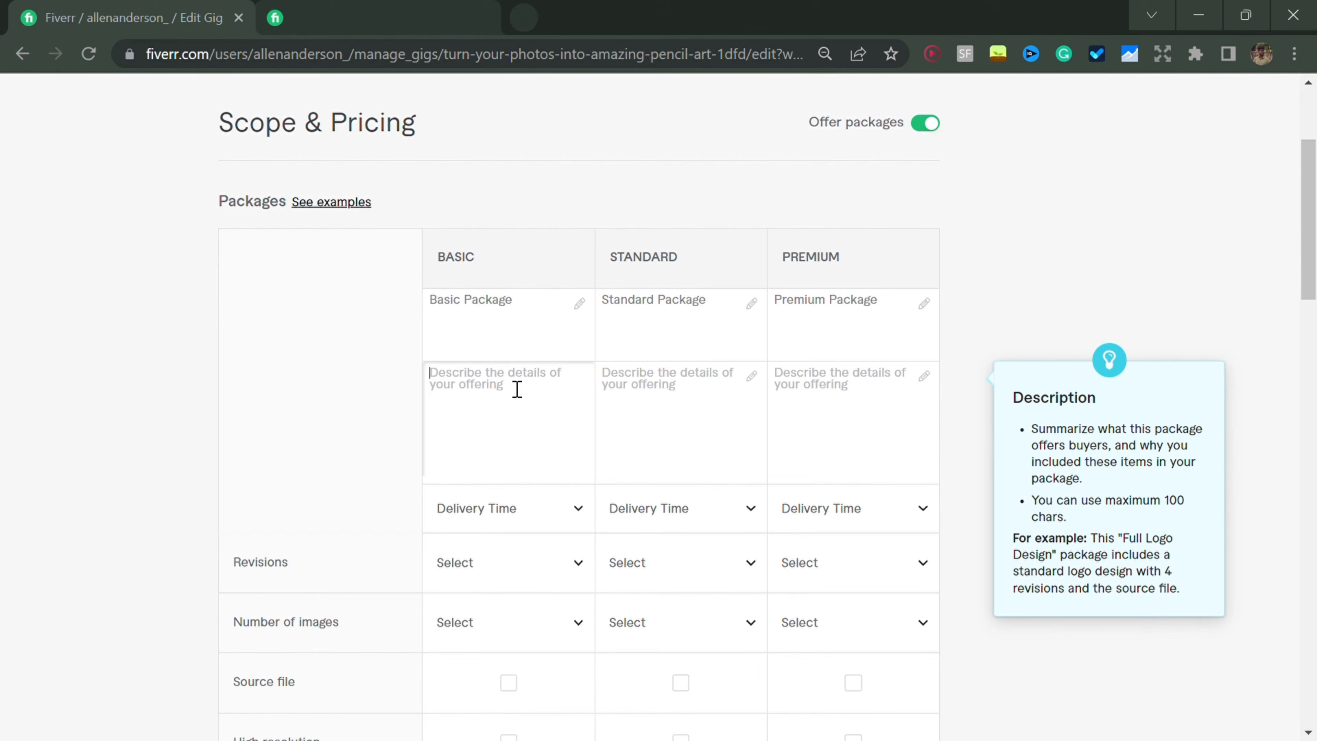
pyautogui.write('1 X High quality Pencil Sketch')
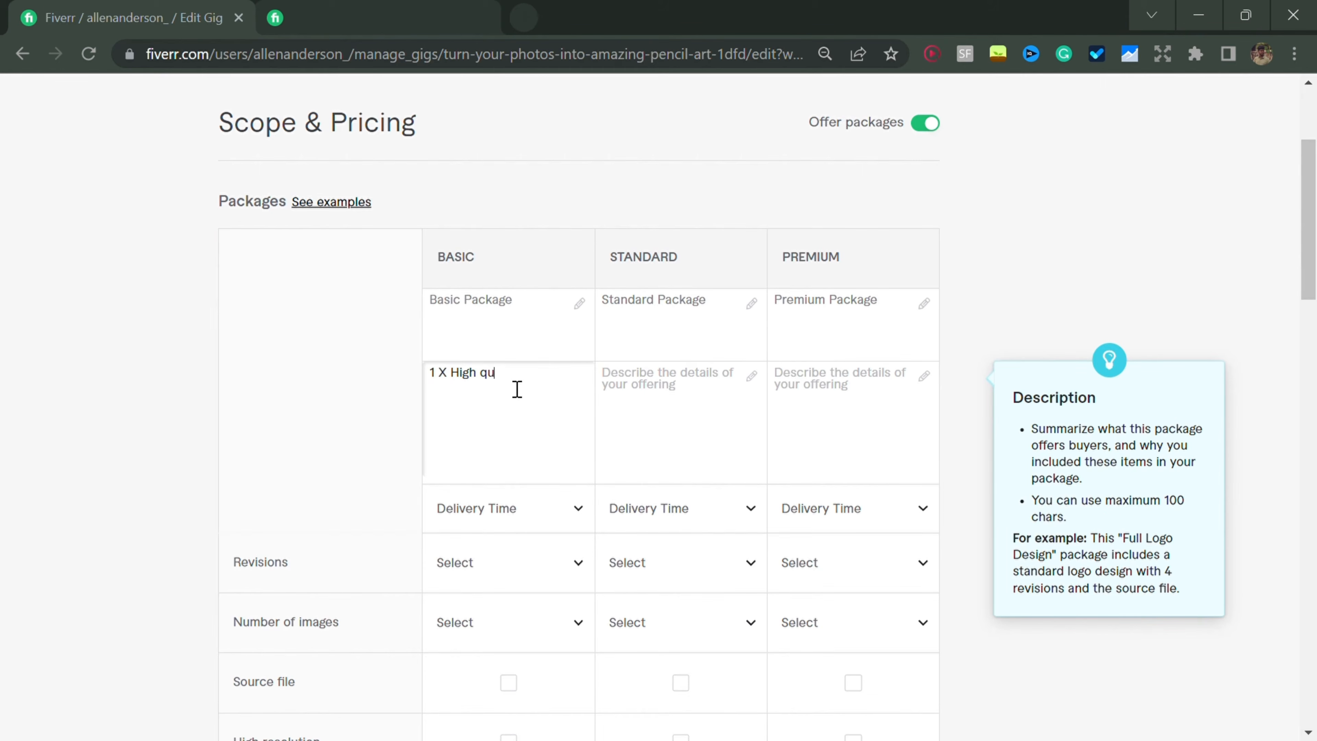
# - Describe the Standard package as "5 x High quality Pencil Sketch" and reuse that text for Premium with the quantity 10
pyautogui.click(676, 392)
pyautogui.write('5 x Hg')
pyautogui.press('BackSpace')
pyautogui.write('igh quality Pencil Sketch')
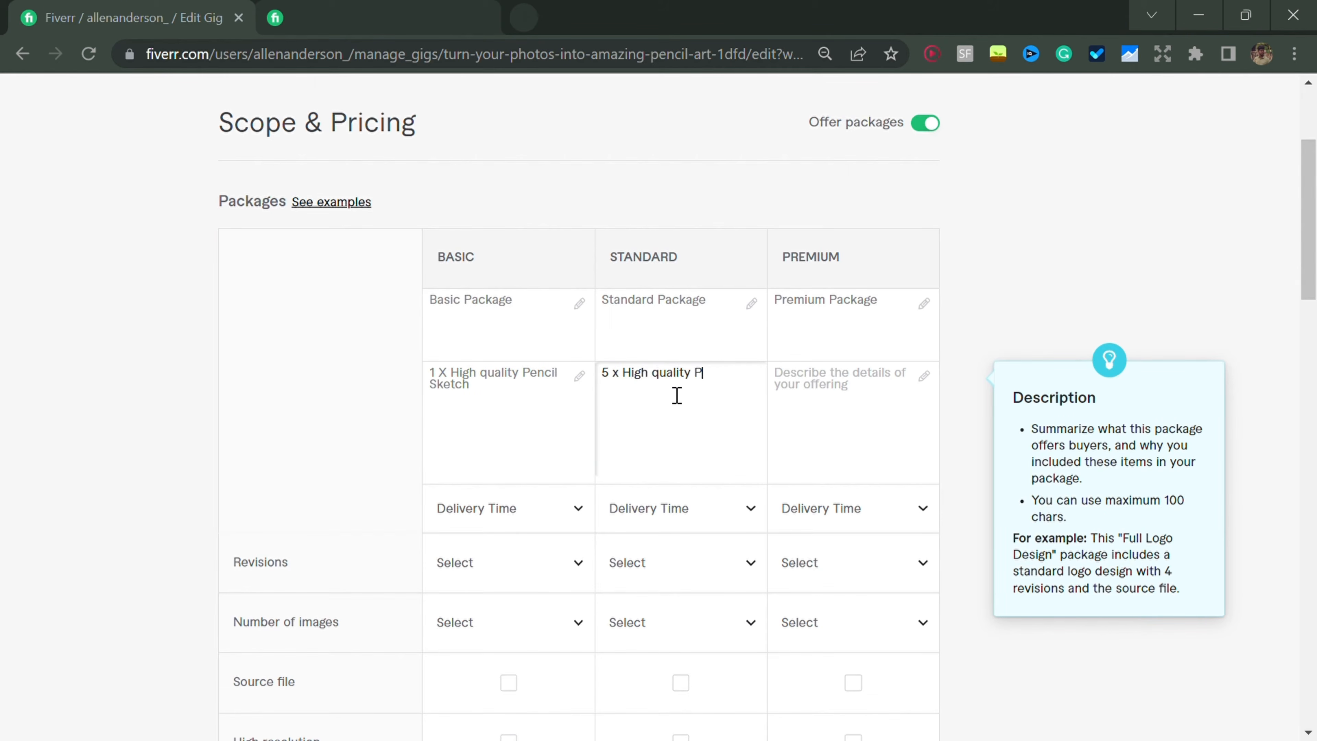
pyautogui.hotkey('ctrl', 'a')
pyautogui.hotkey('ctrl', 'c')
pyautogui.click(876, 397)
pyautogui.hotkey('ctrl', 'v')
pyautogui.moveTo(783, 373); pyautogui.dragTo(773, 373)
pyautogui.write('10')
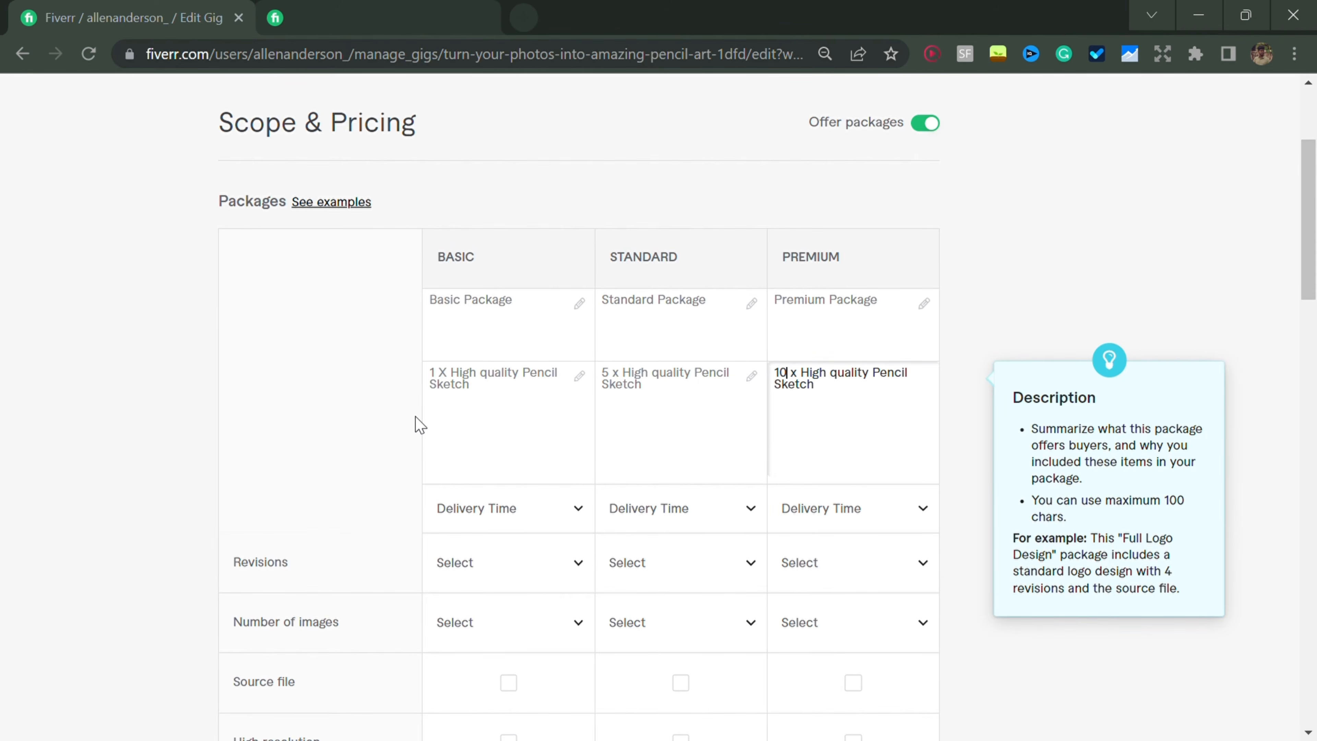
# - Set the delivery time to 3 days for Basic, 2 days for Standard and 1 day for Premium
pyautogui.scroll(-2, 420, 425)
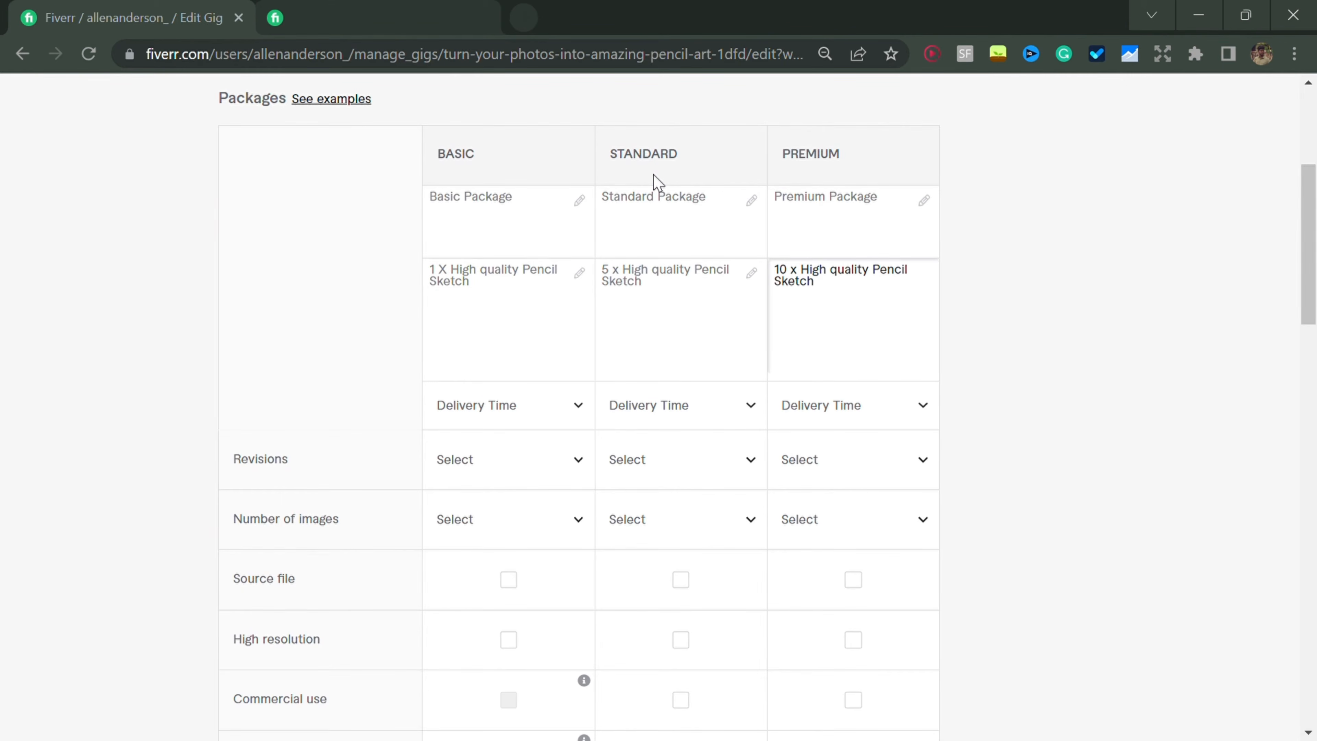
pyautogui.click(573, 399)
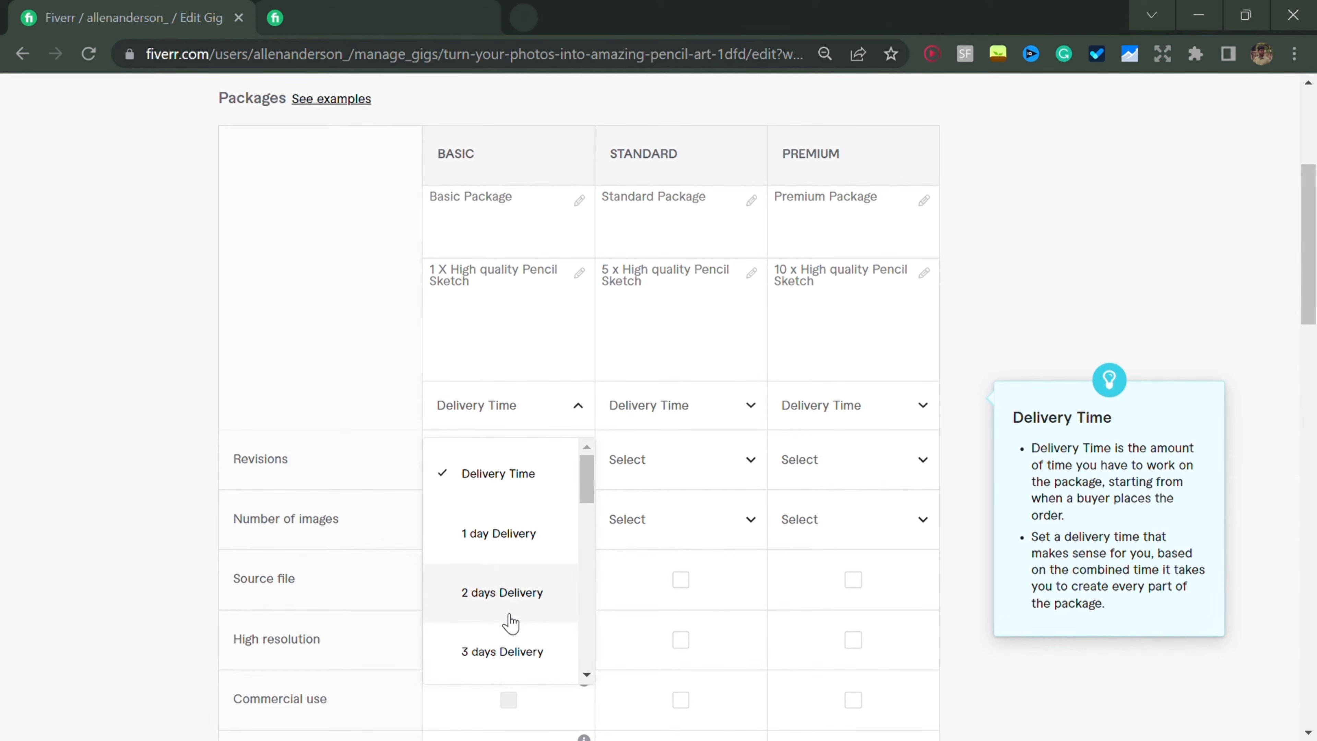
pyautogui.click(505, 653)
pyautogui.click(712, 415)
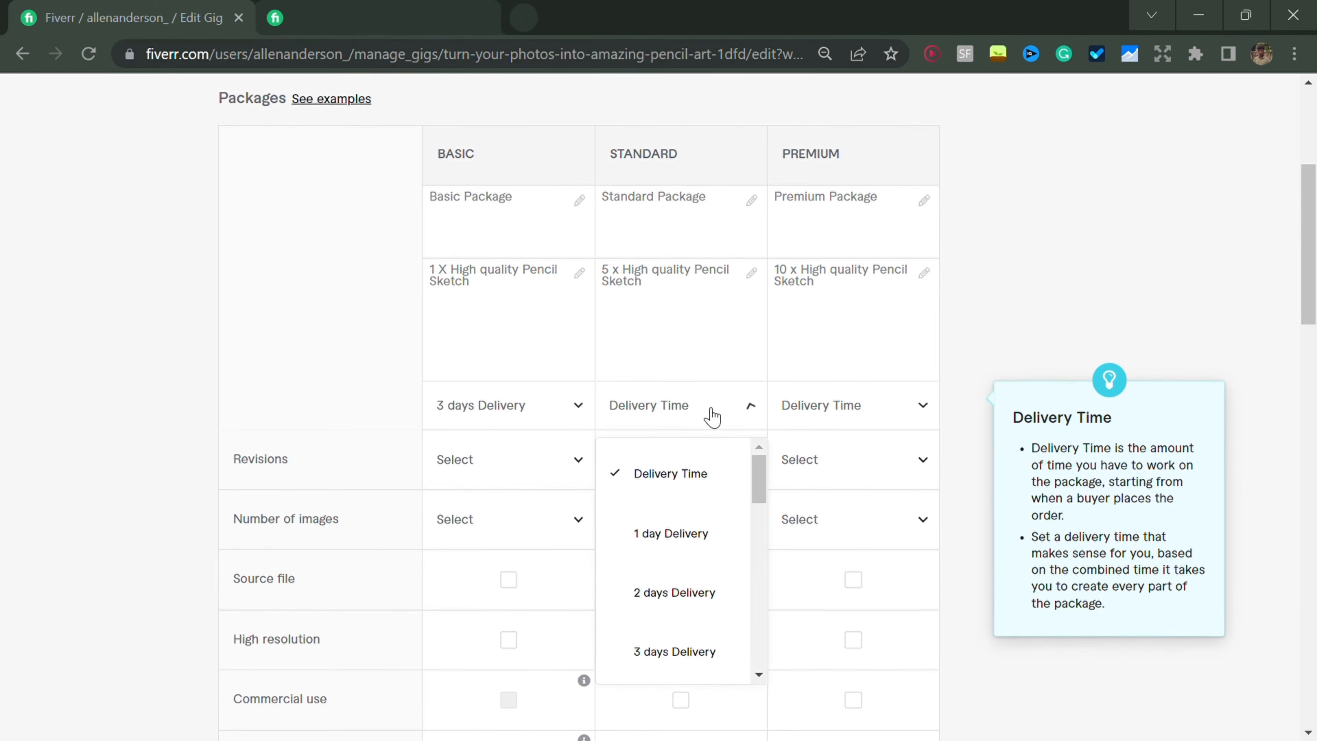
pyautogui.click(677, 591)
pyautogui.click(855, 404)
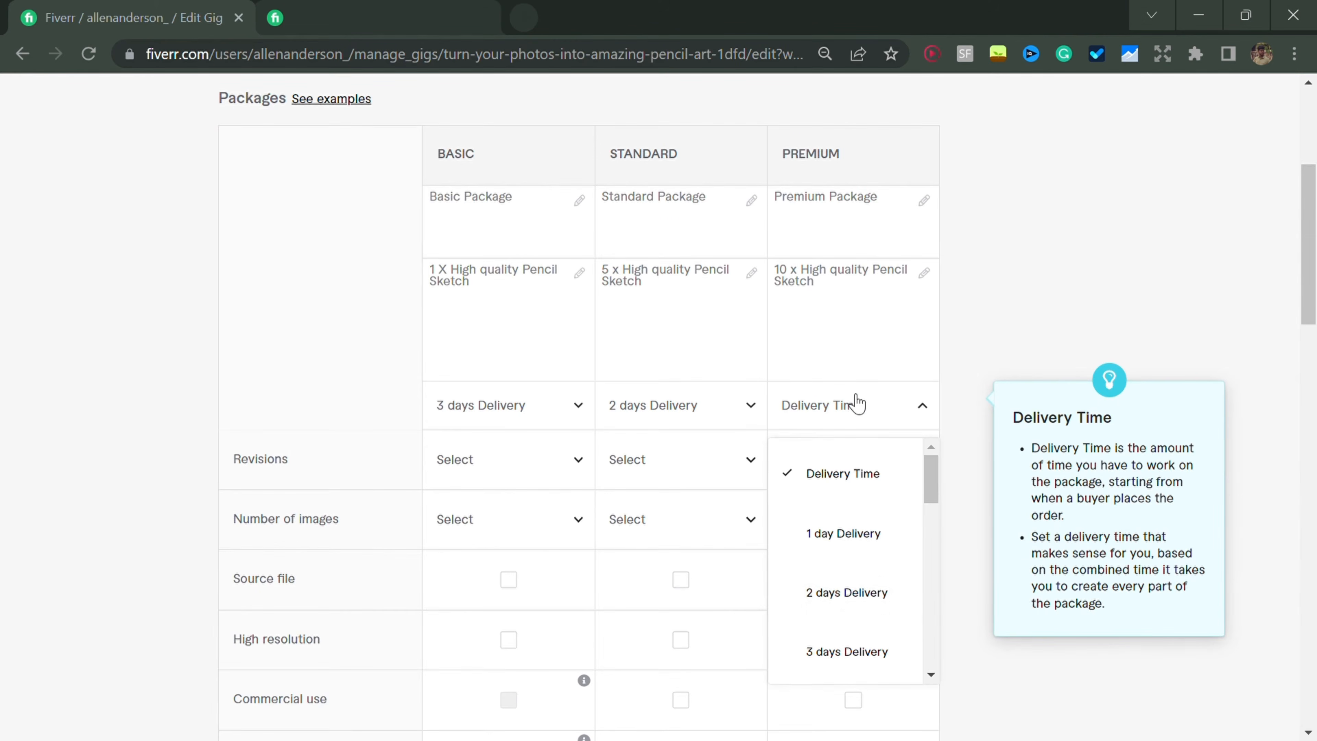
pyautogui.click(835, 545)
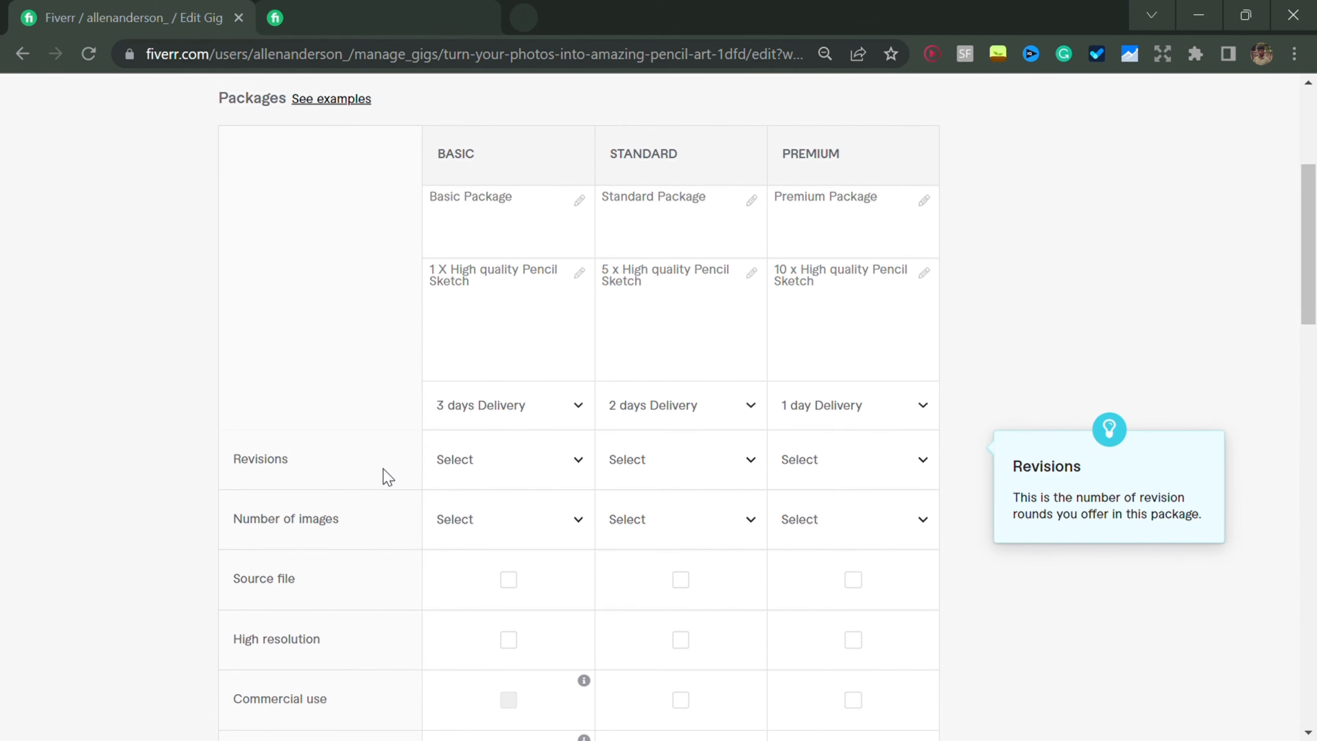
# - Set the number of revisions to 2 for Basic, 4 for Standard and UNLIMITED for Premium
pyautogui.click(478, 476)
pyautogui.scroll(-4, 476, 597)
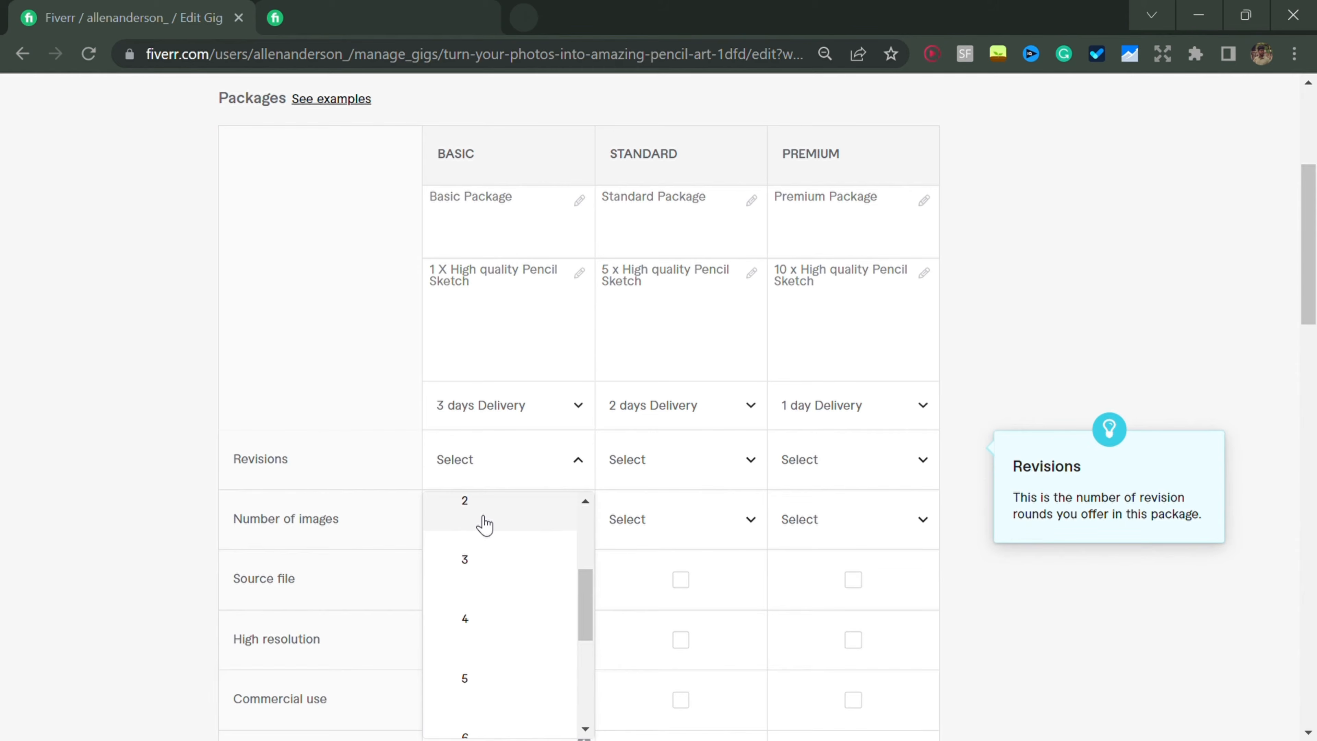
pyautogui.click(485, 524)
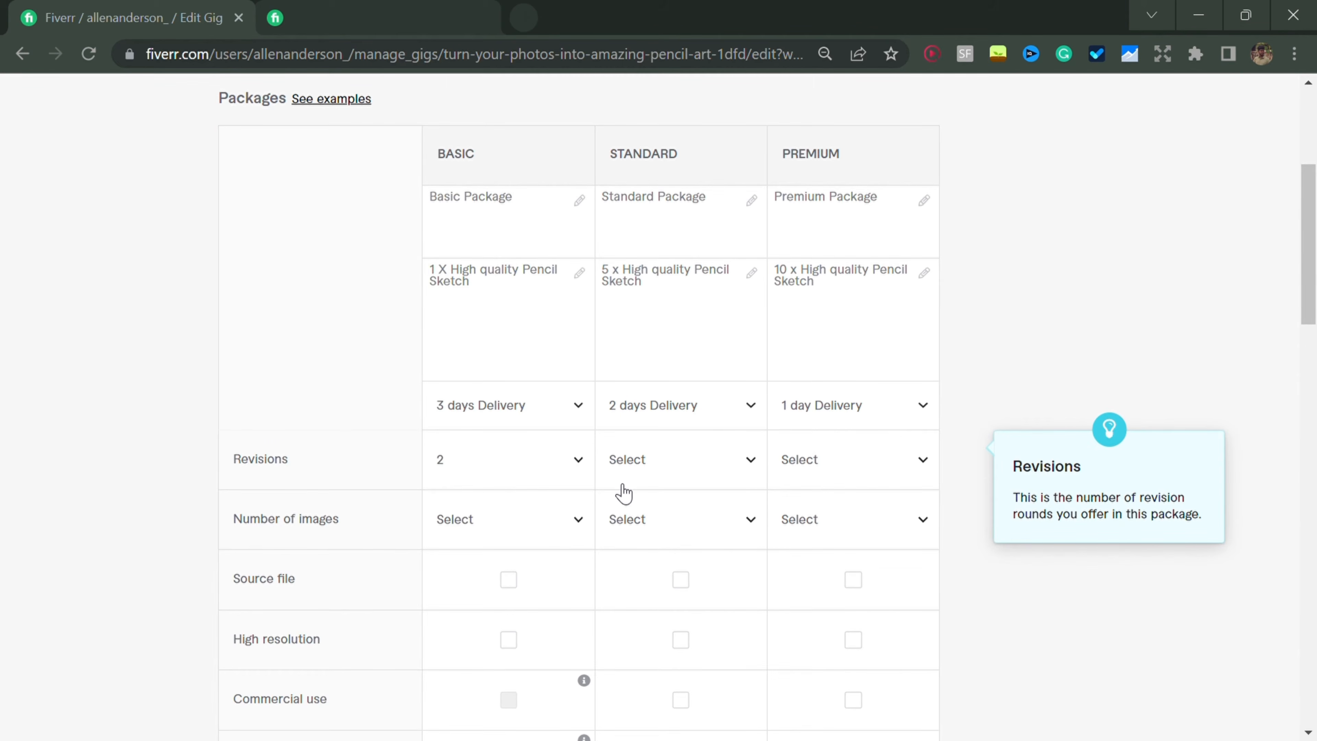
pyautogui.click(663, 466)
pyautogui.scroll(-4, 635, 622)
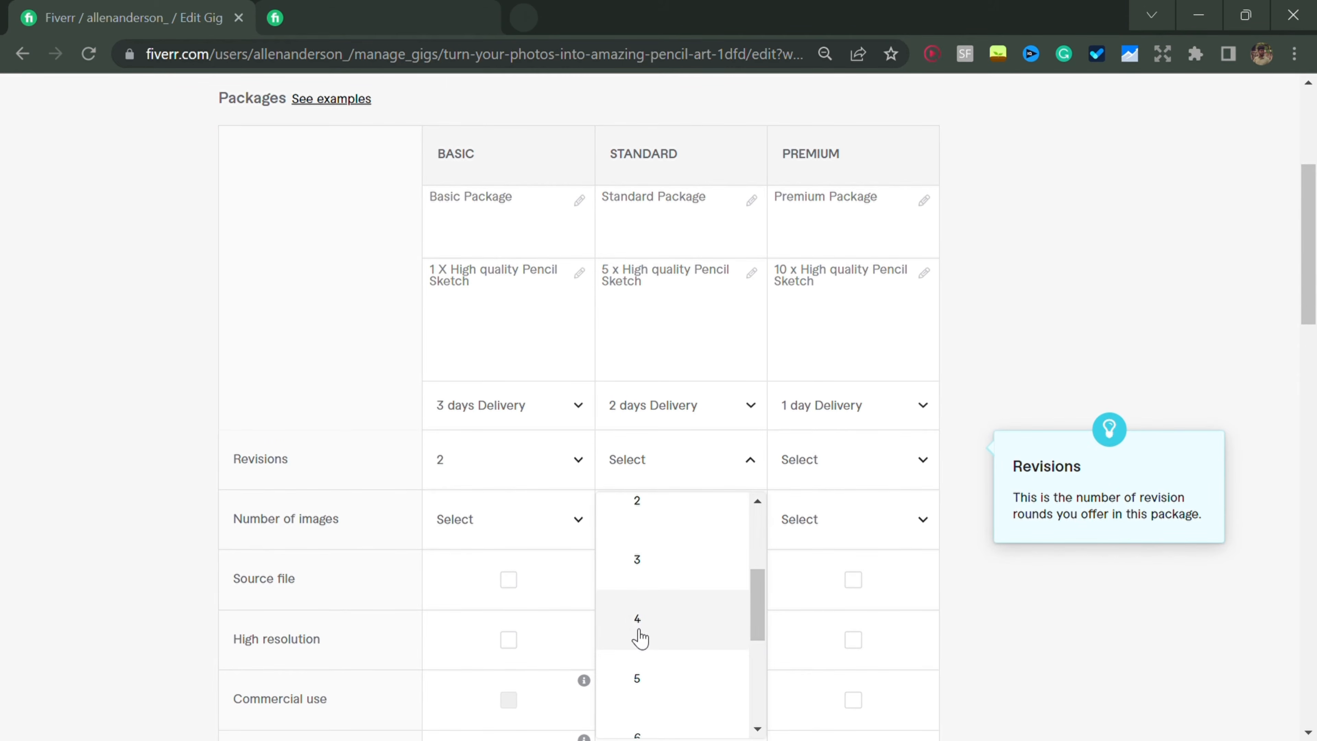
pyautogui.click(637, 634)
pyautogui.click(822, 470)
pyautogui.scroll(-6, 845, 645)
pyautogui.scroll(-3, 845, 645)
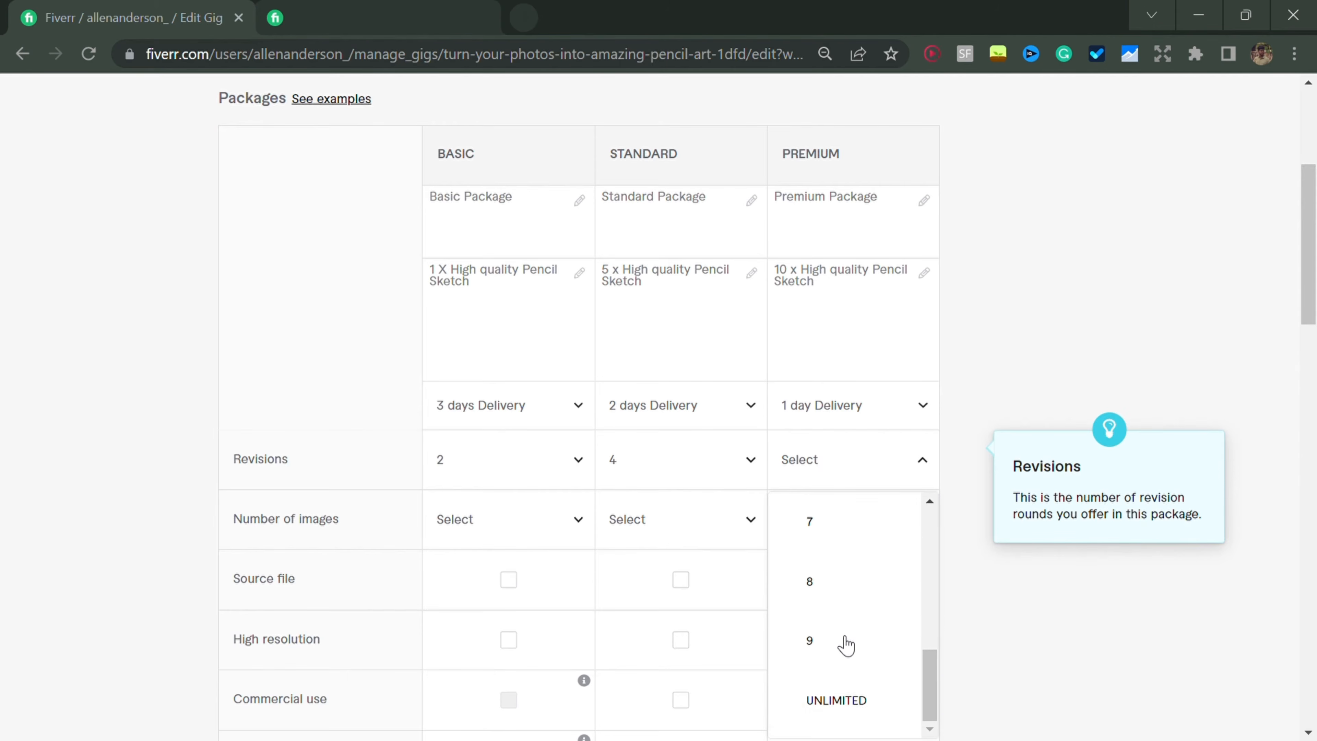
pyautogui.click(842, 594)
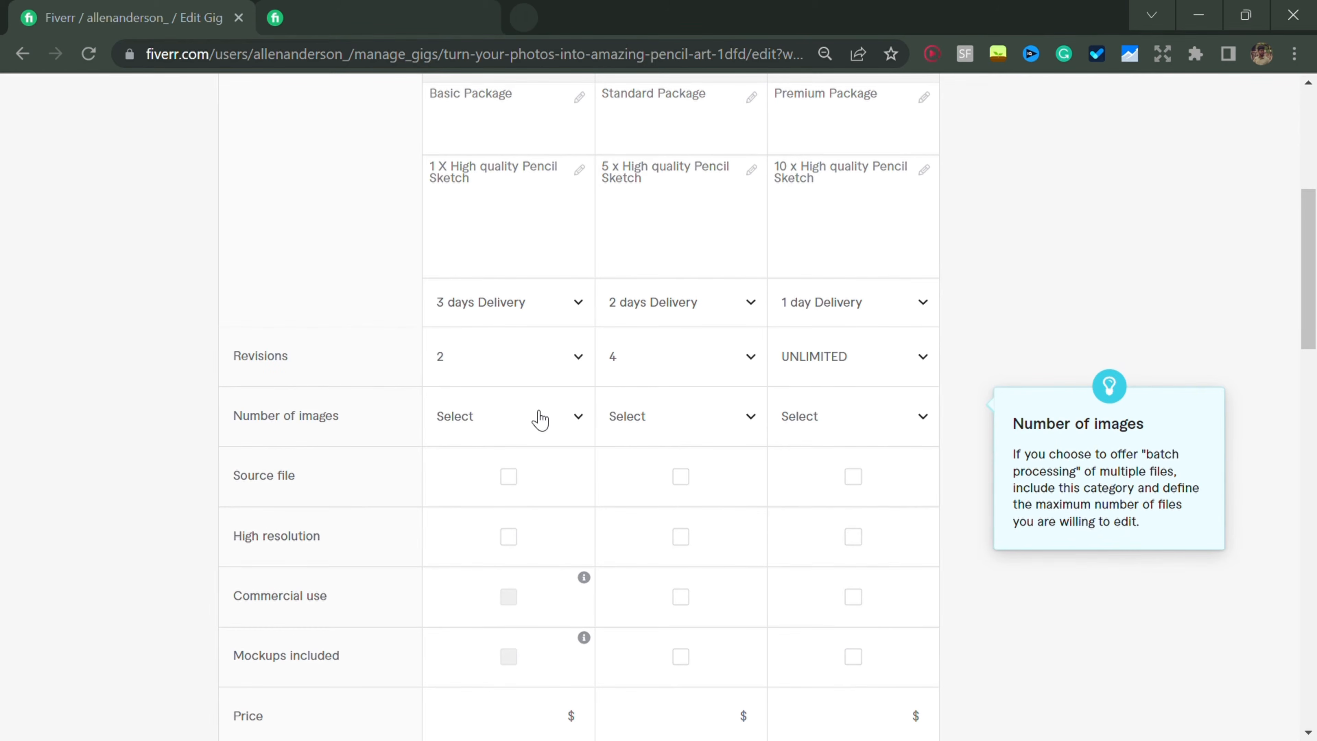
# - Set the number of images to 1 for Basic, 5 for Standard and 10 for Premium
pyautogui.click(558, 417)
pyautogui.click(472, 599)
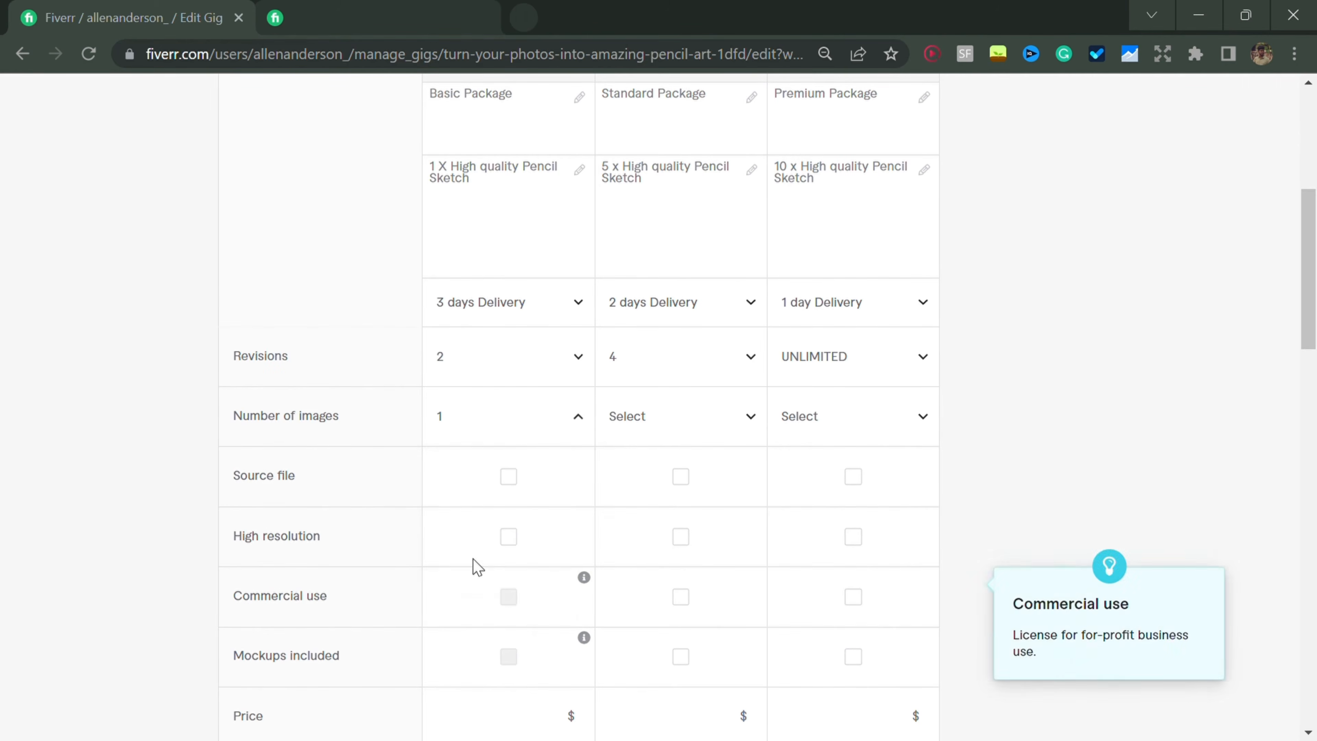
pyautogui.click(679, 423)
pyautogui.scroll(-2, 673, 659)
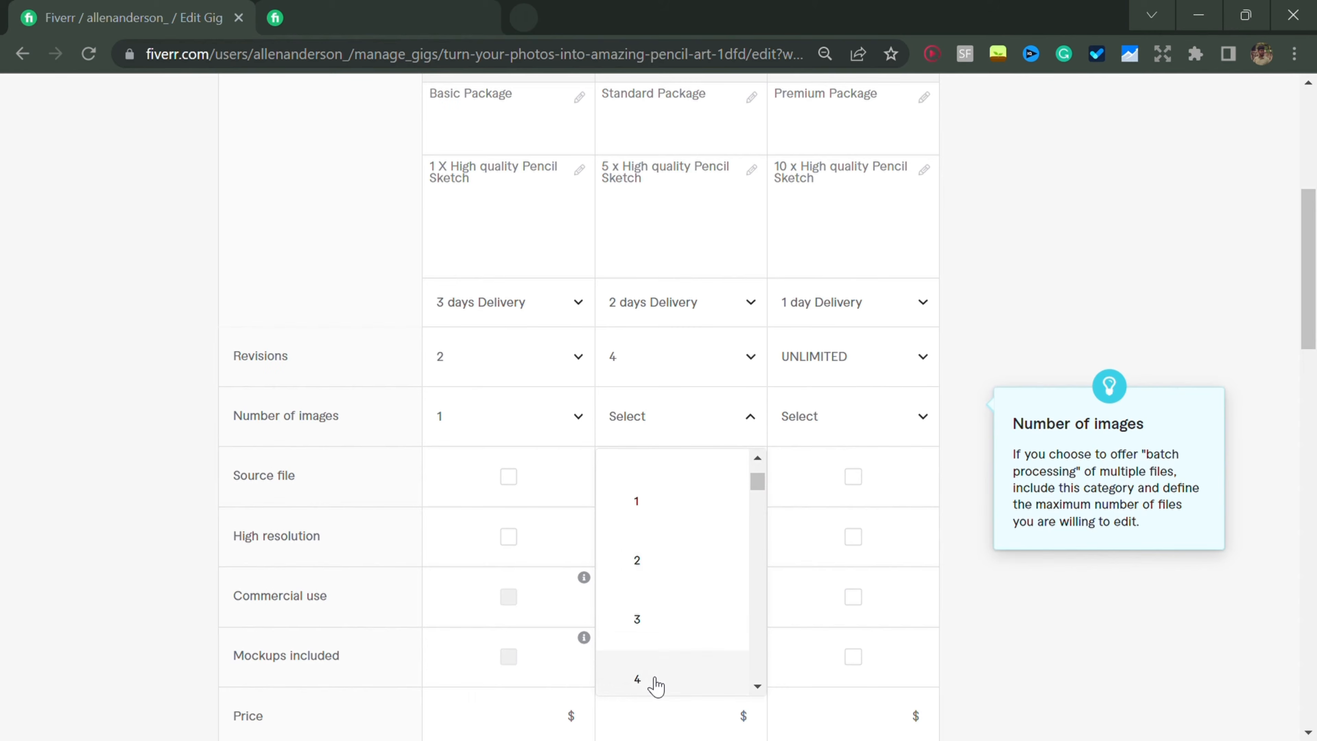
pyautogui.scroll(-2, 655, 682)
pyautogui.click(665, 634)
pyautogui.click(881, 432)
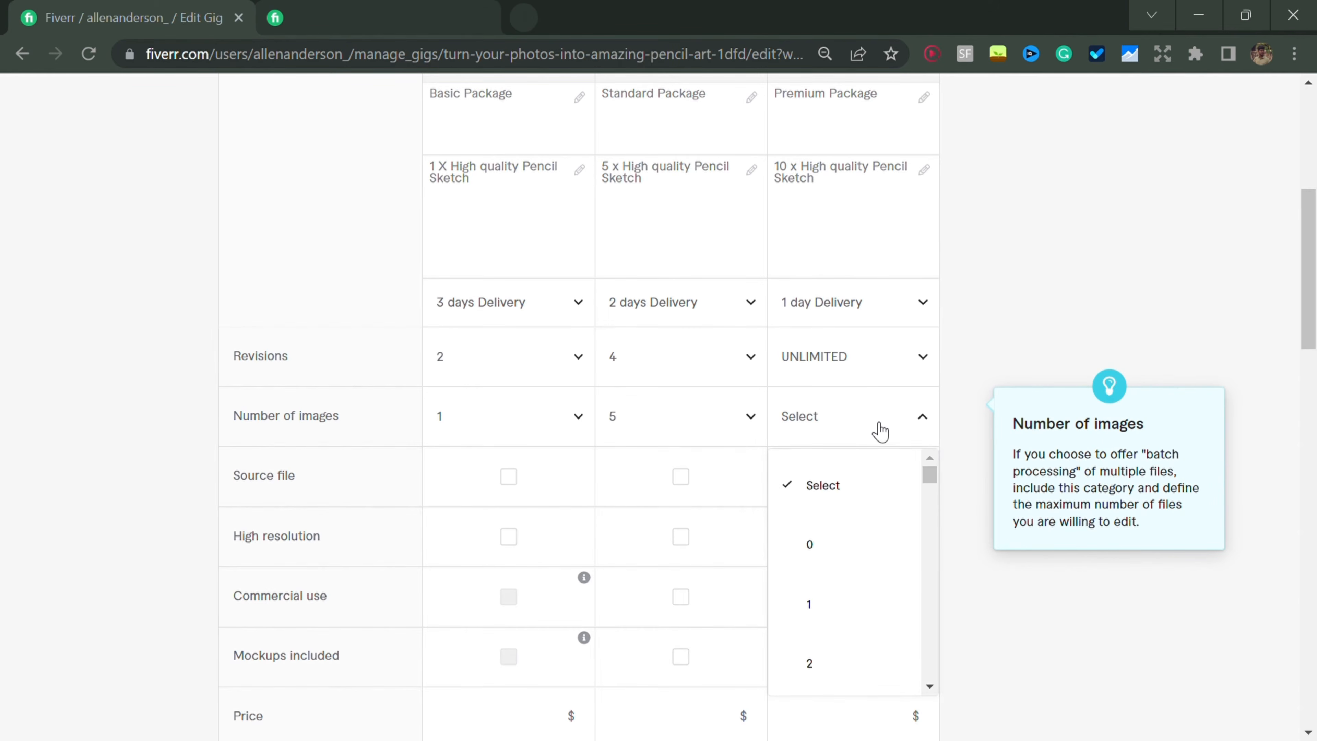
pyautogui.scroll(-5, 871, 646)
pyautogui.click(828, 650)
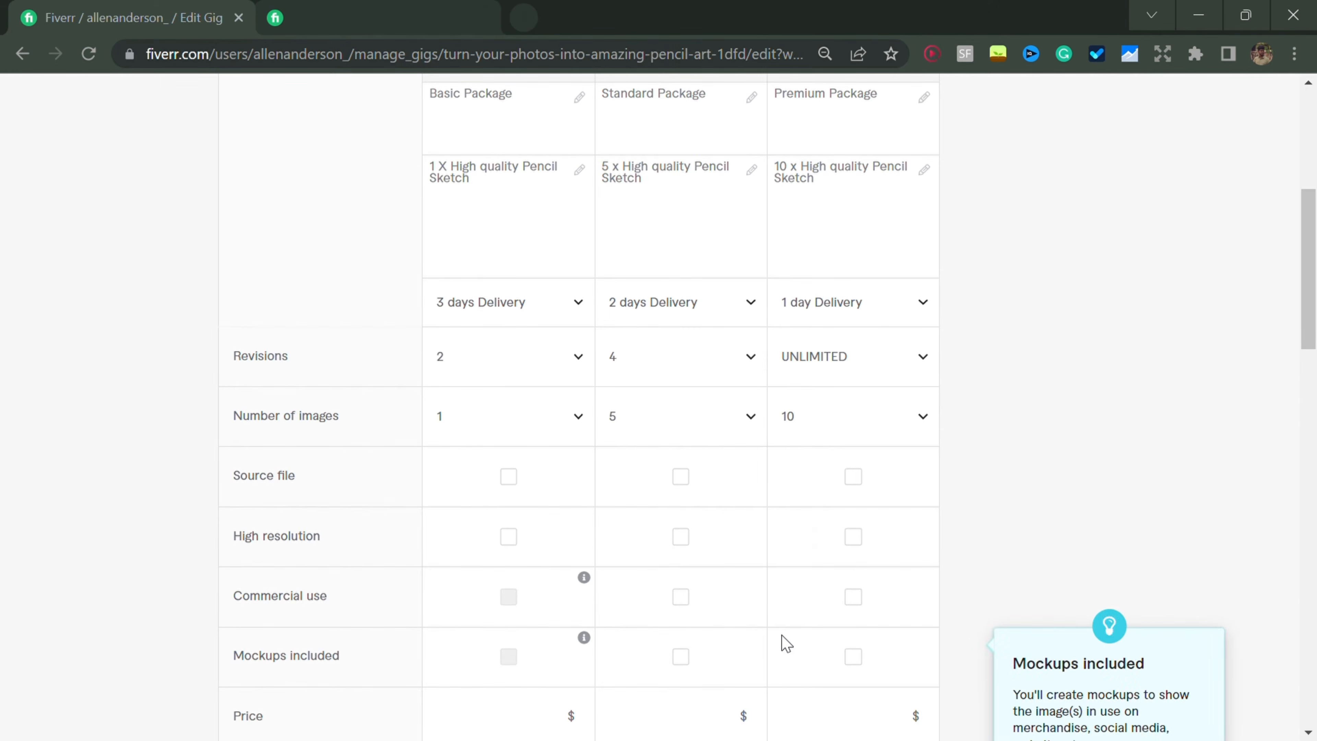
# - Include the source file in the Standard and Premium packages and high resolution in all three packages
pyautogui.scroll(2, 537, 465)
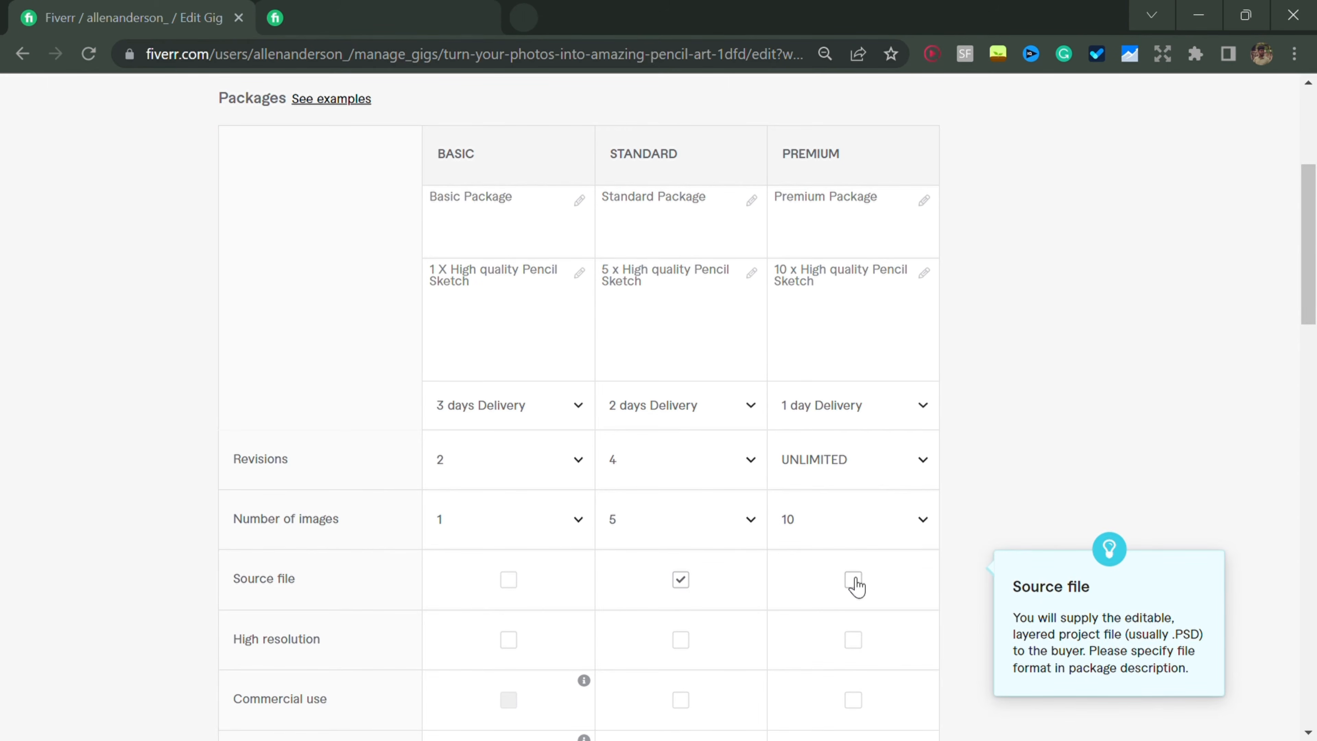
pyautogui.click(854, 580)
pyautogui.scroll(-1, 856, 585)
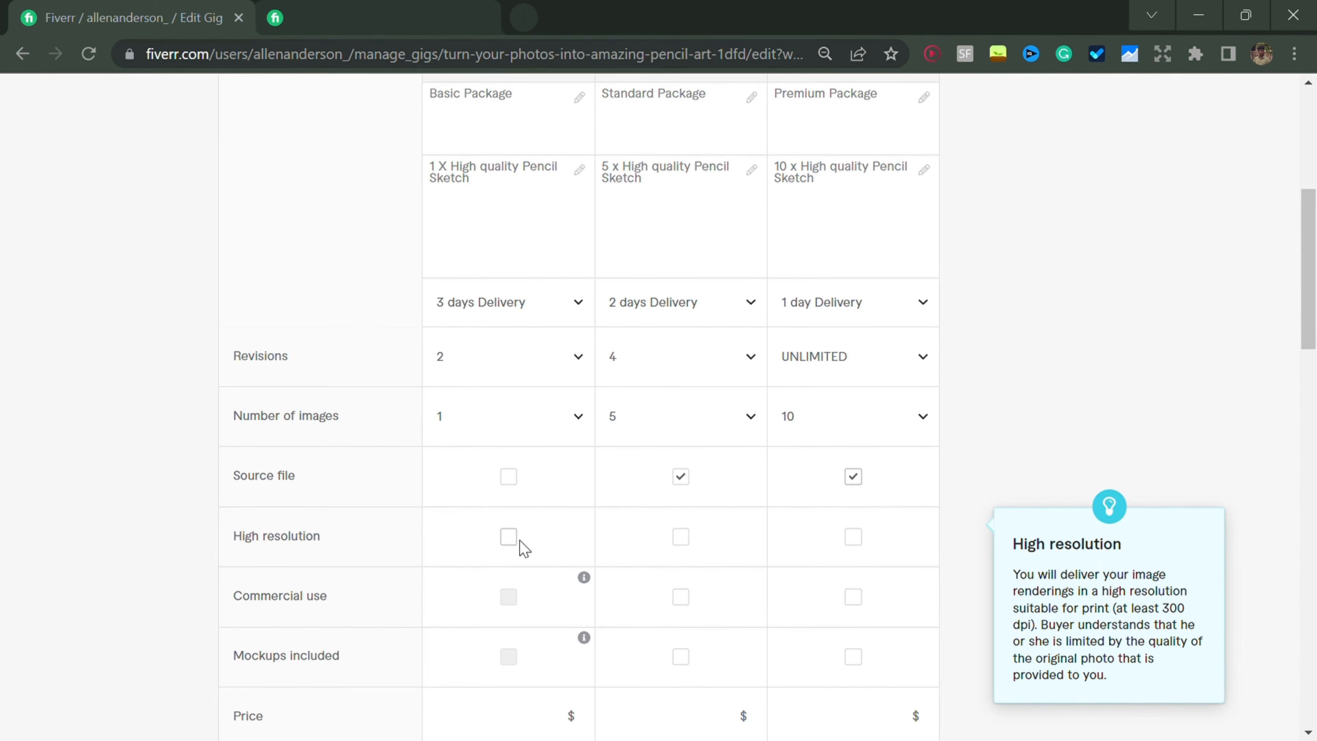
pyautogui.click(509, 538)
pyautogui.click(681, 537)
pyautogui.click(844, 542)
# - Include commercial use and mockups in both the Standard and Premium packages
pyautogui.scroll(-4, 493, 571)
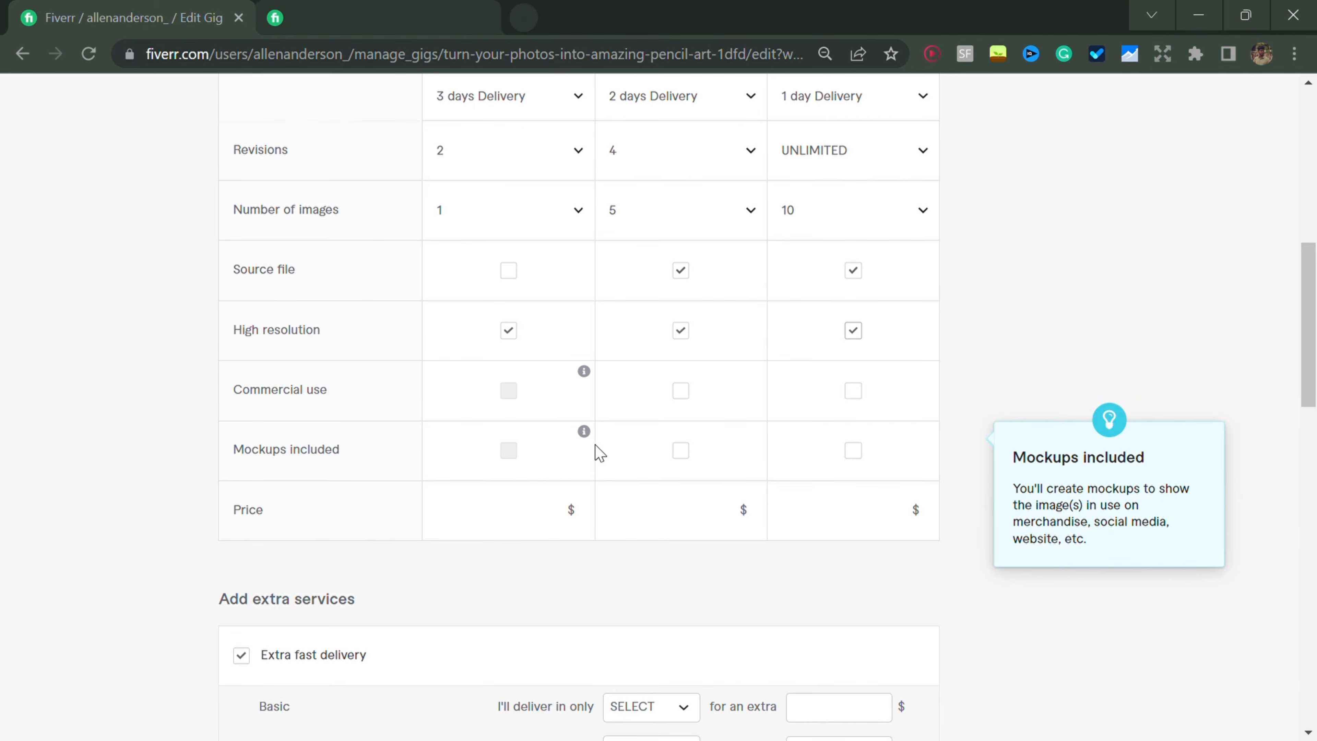
pyautogui.moveTo(586, 434)
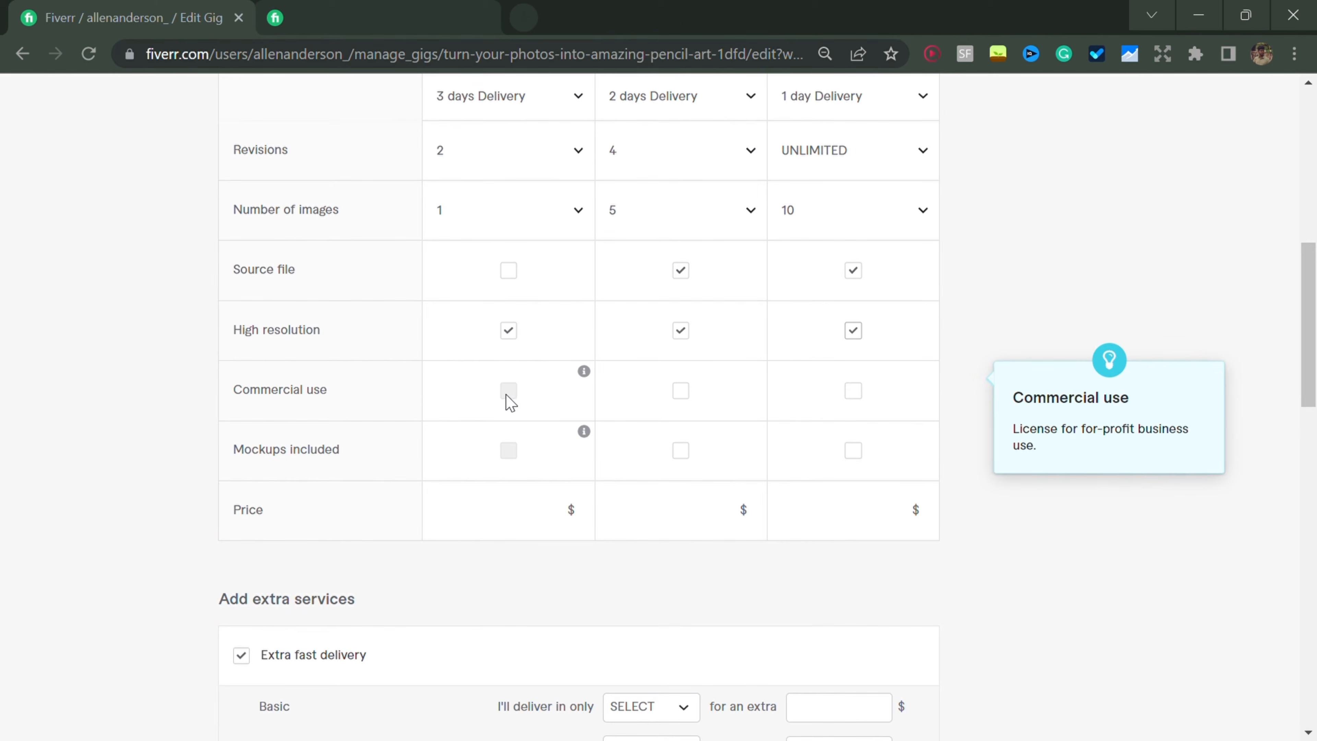
pyautogui.click(686, 395)
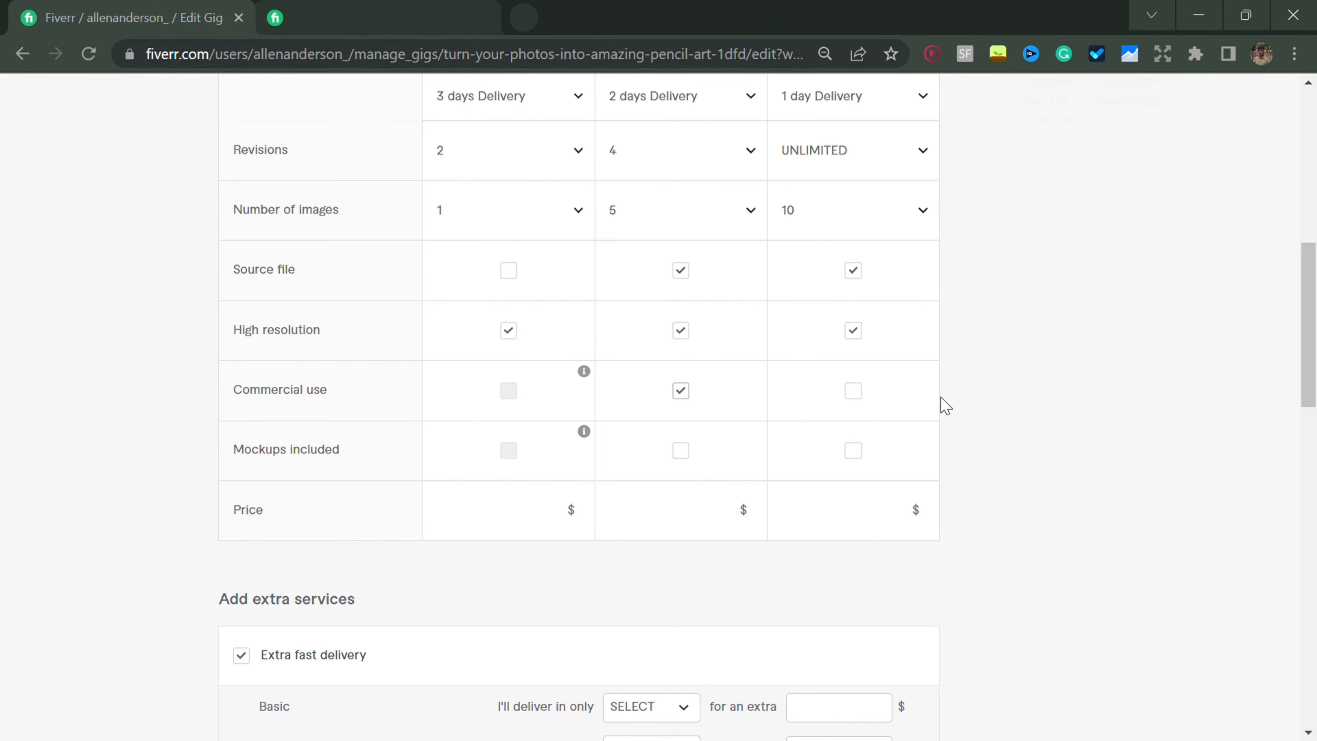
pyautogui.click(854, 394)
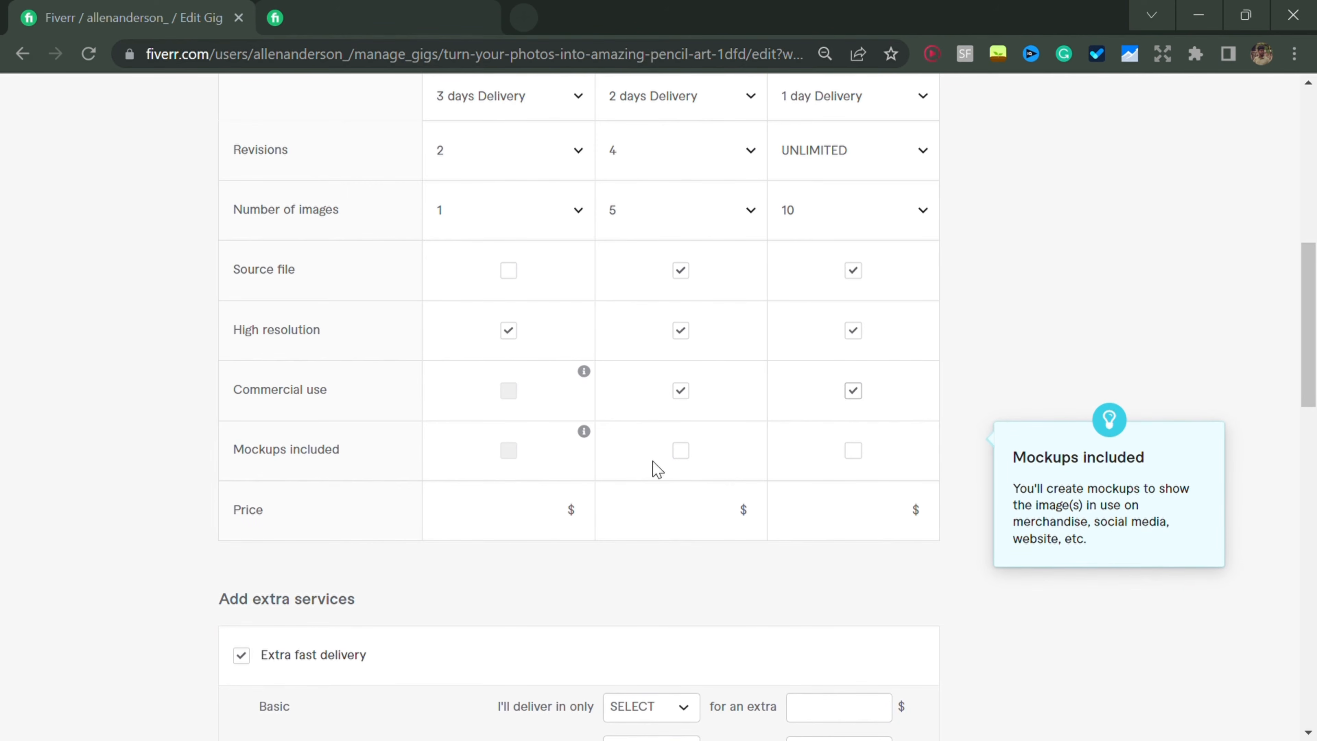
pyautogui.click(684, 456)
pyautogui.click(850, 457)
# - Price the Basic package at $5, Standard at $10 and Premium at $15
pyautogui.scroll(7, 491, 533)
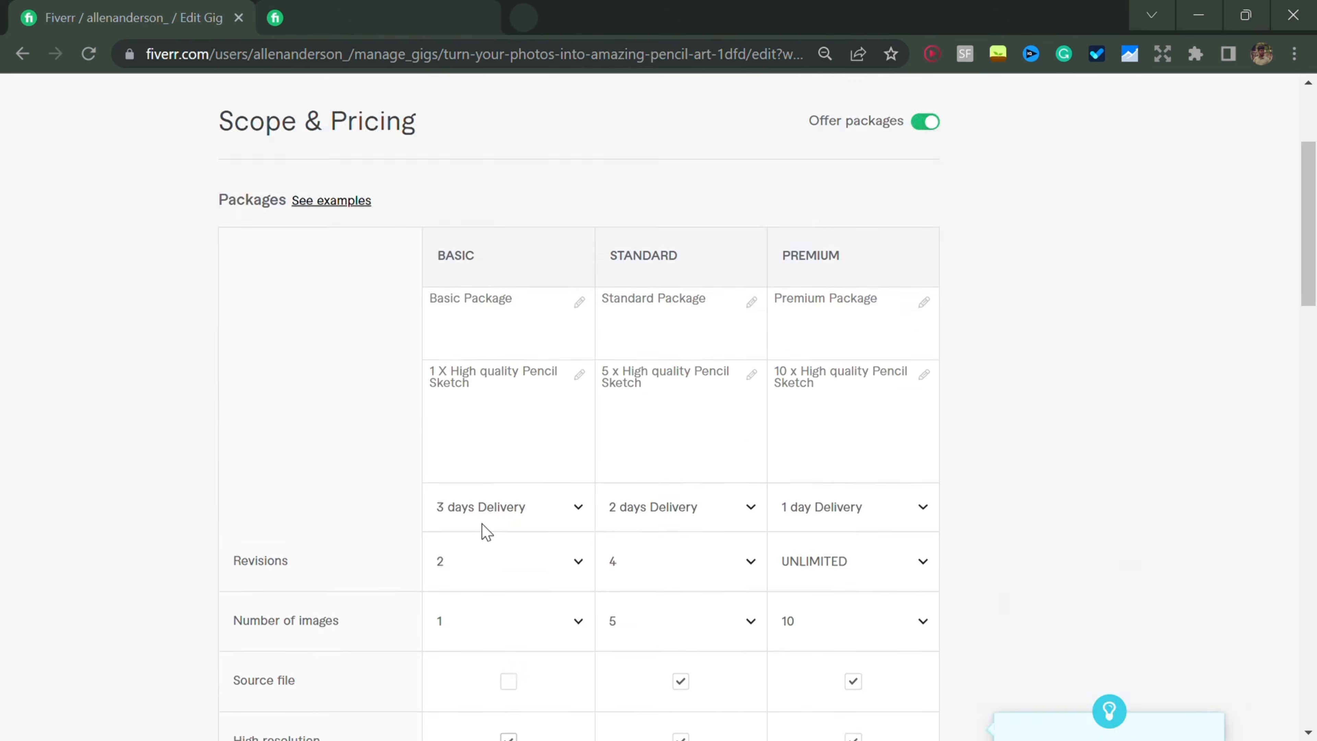
pyautogui.scroll(-7, 488, 532)
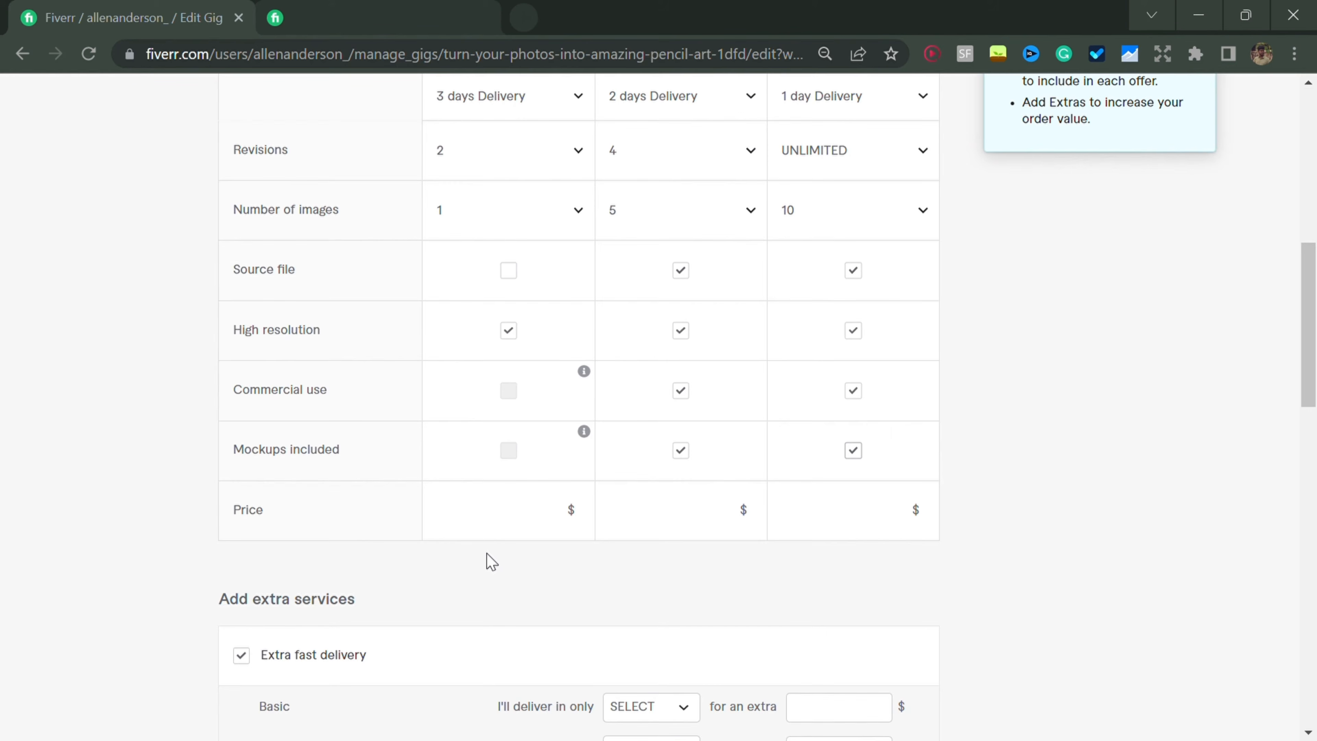
pyautogui.click(551, 506)
pyautogui.click(722, 505)
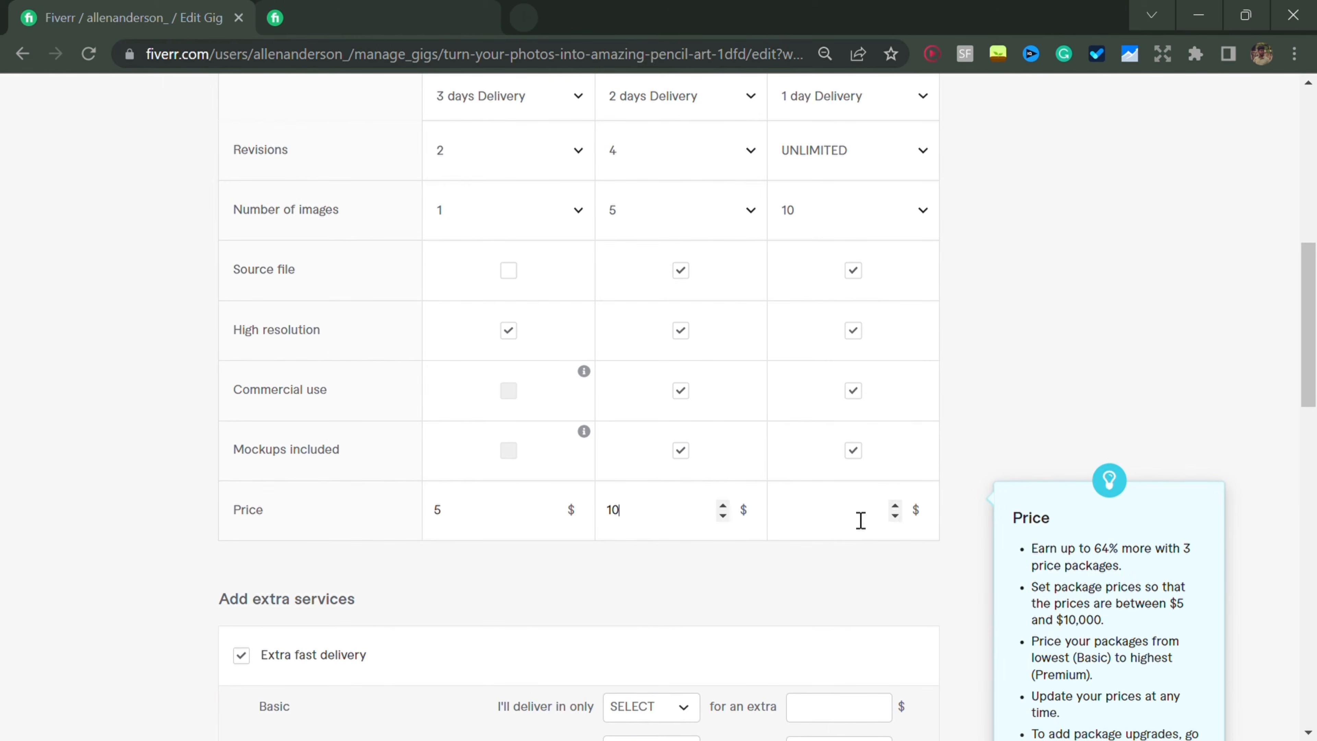
pyautogui.click(895, 505)
# - Leave the extra services as they are, then save the pricing and continue to Description & FAQ
pyautogui.scroll(-3, 616, 591)
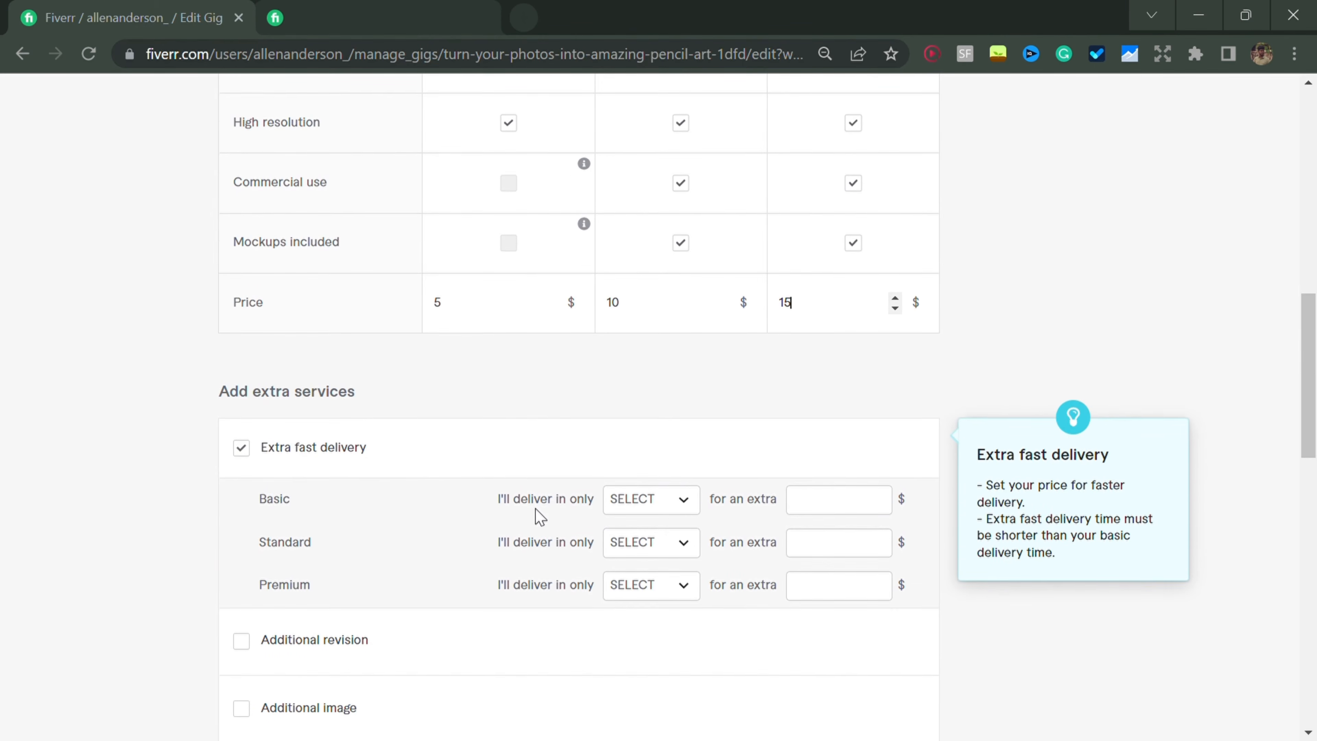
pyautogui.scroll(-2, 455, 467)
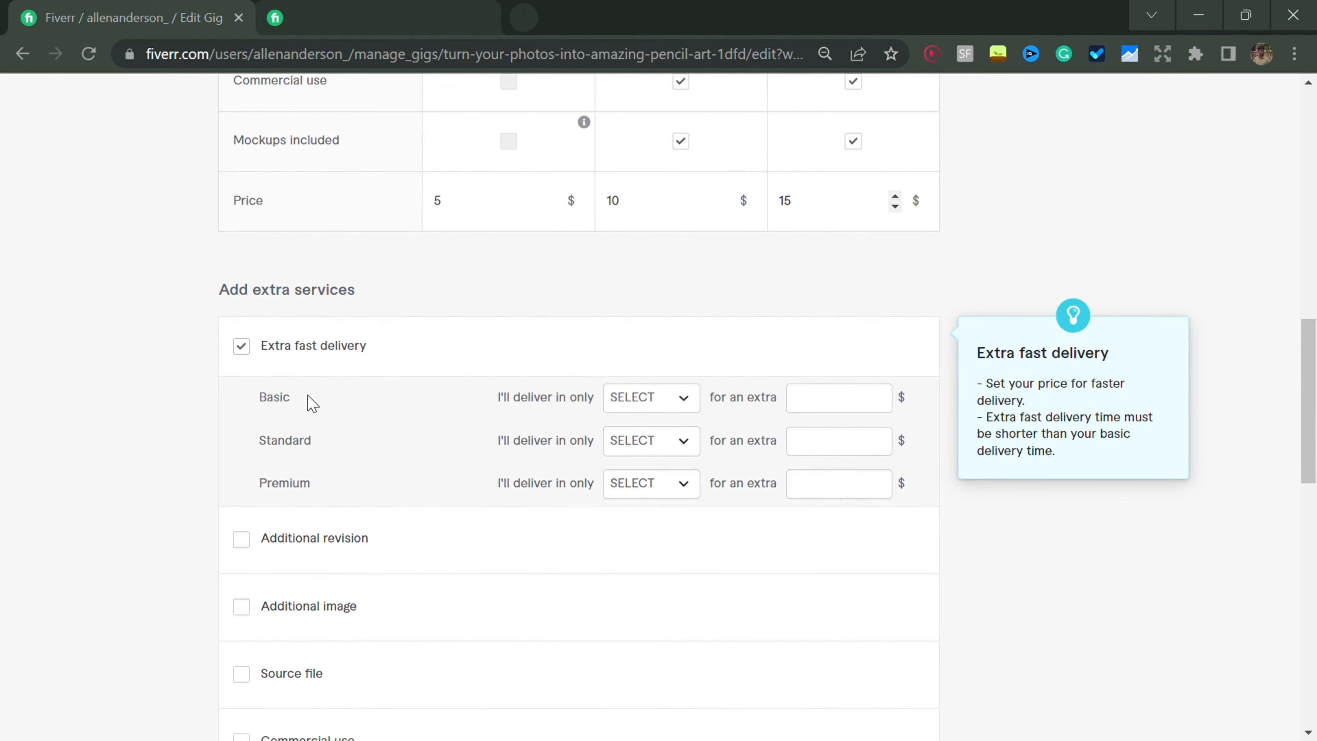
pyautogui.scroll(-3, 311, 410)
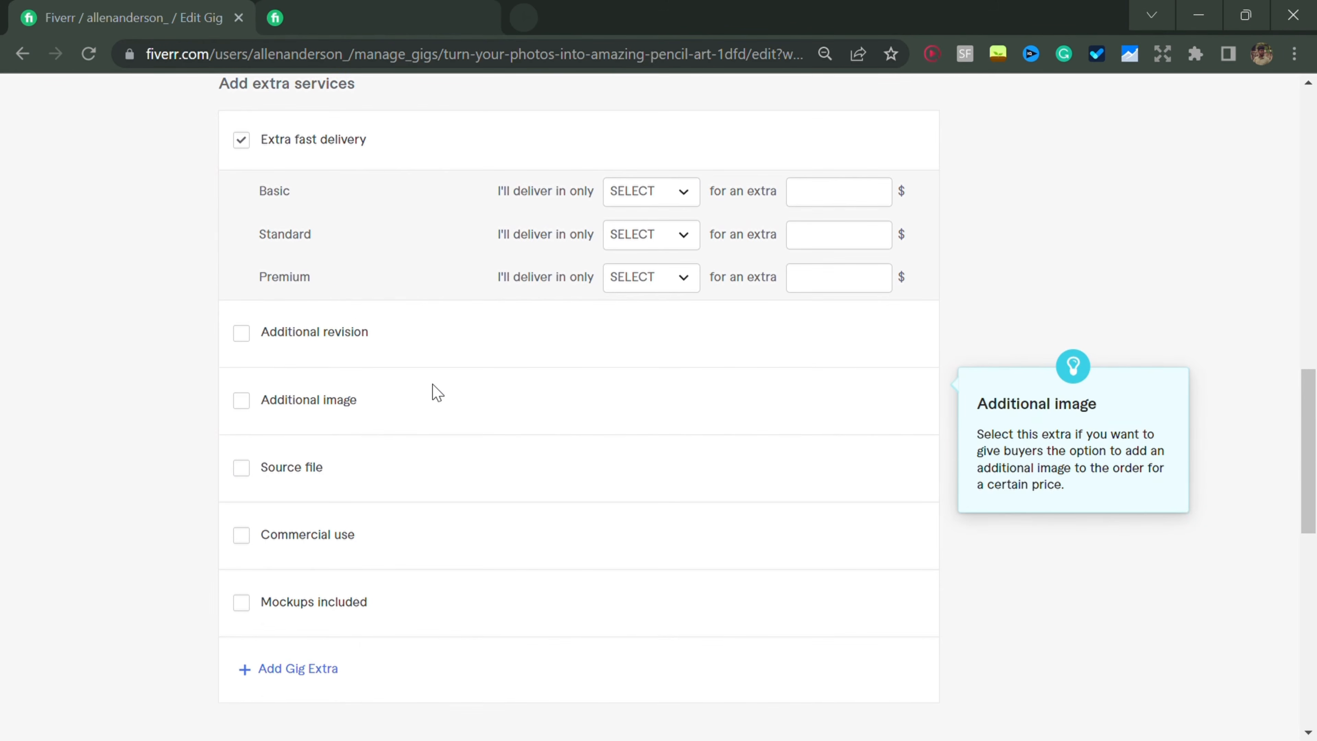
pyautogui.scroll(-3, 374, 473)
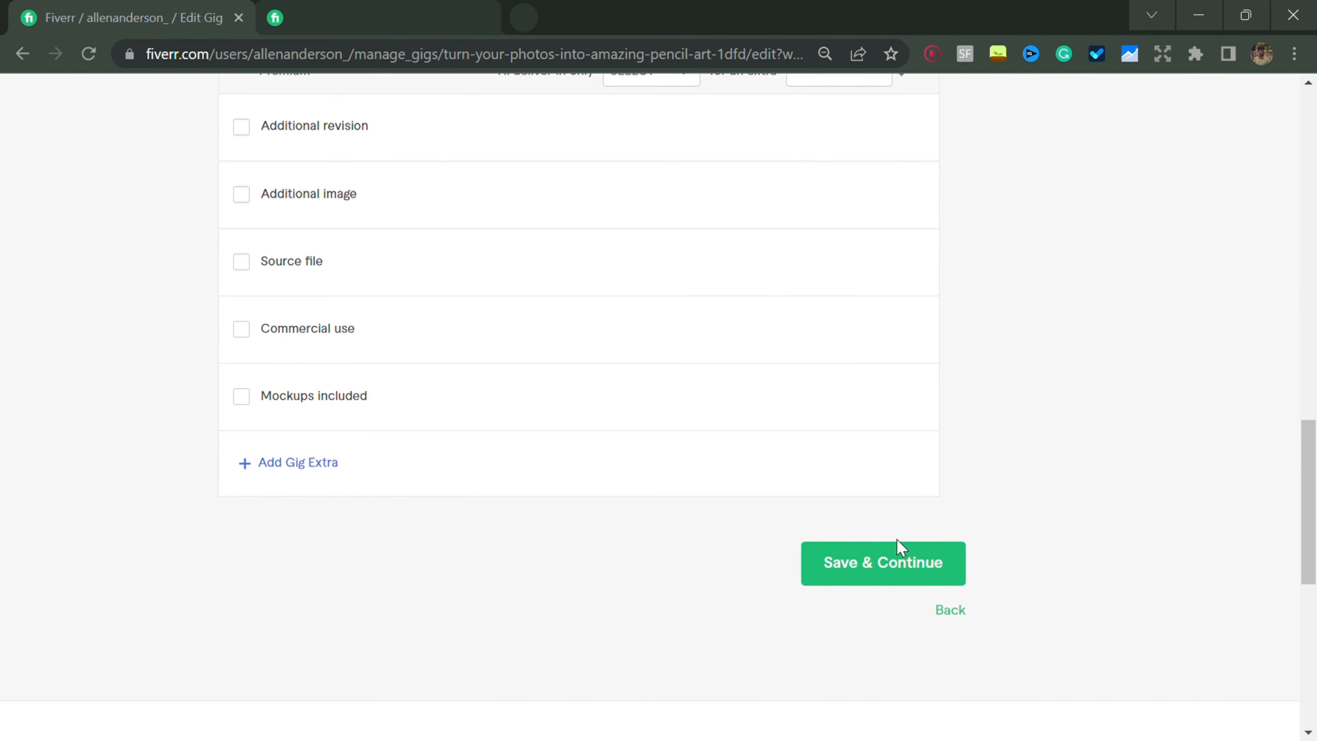
pyautogui.click(880, 566)
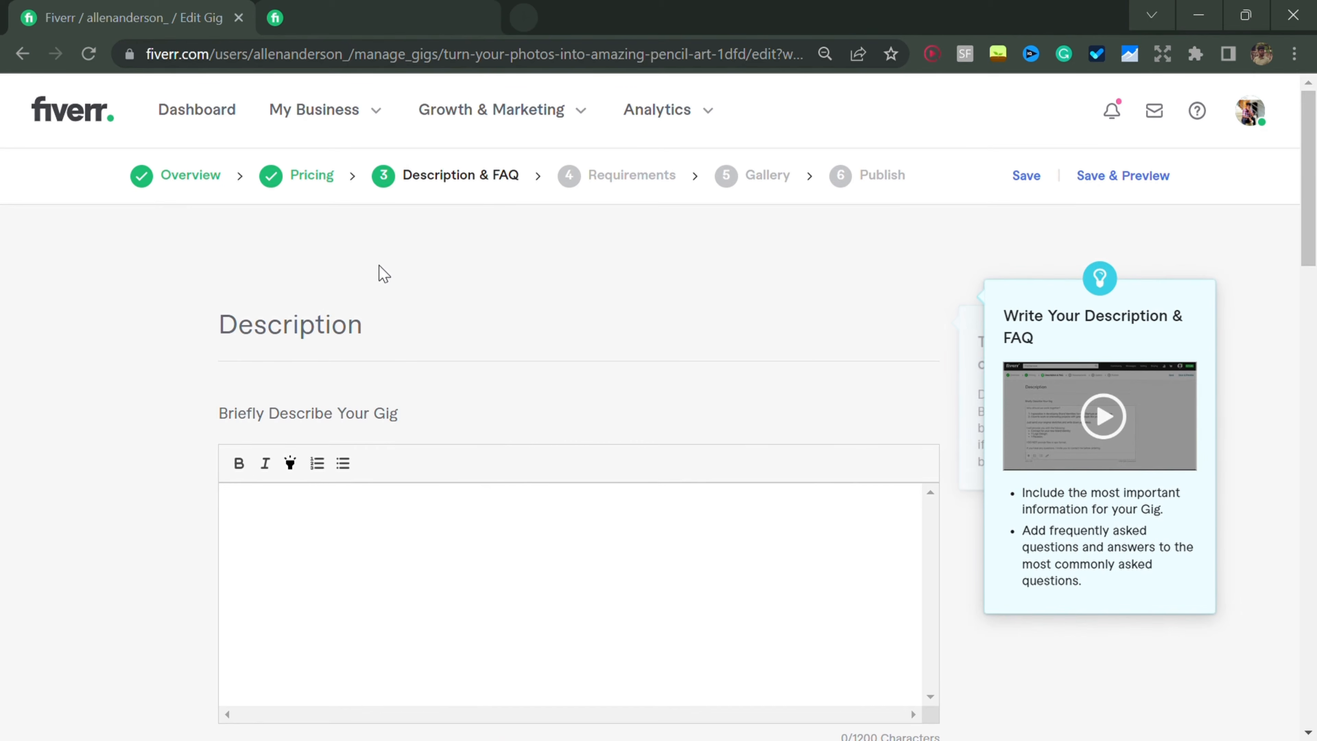
# - Copy the full About This Gig text from the existing digital sketch gig and return to the new gig's description editor
pyautogui.moveTo(458, 371)
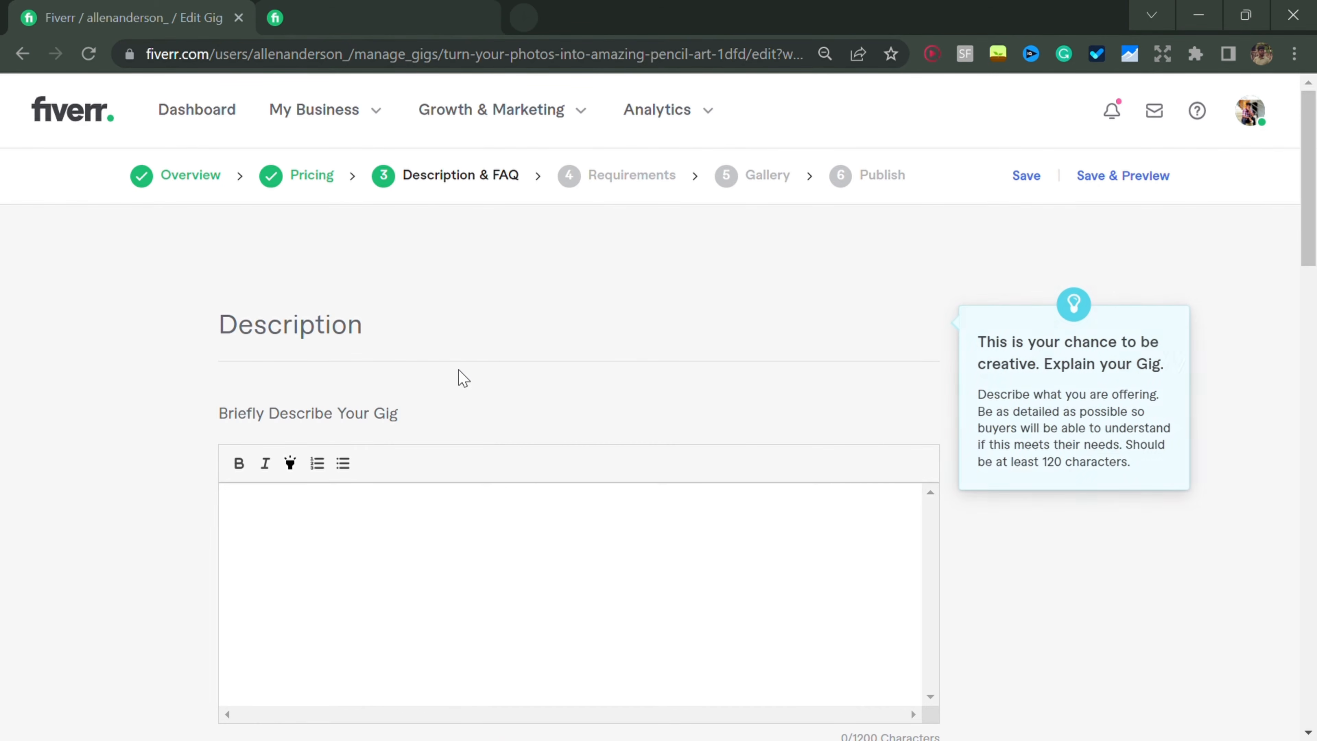
pyautogui.scroll(-2, 466, 397)
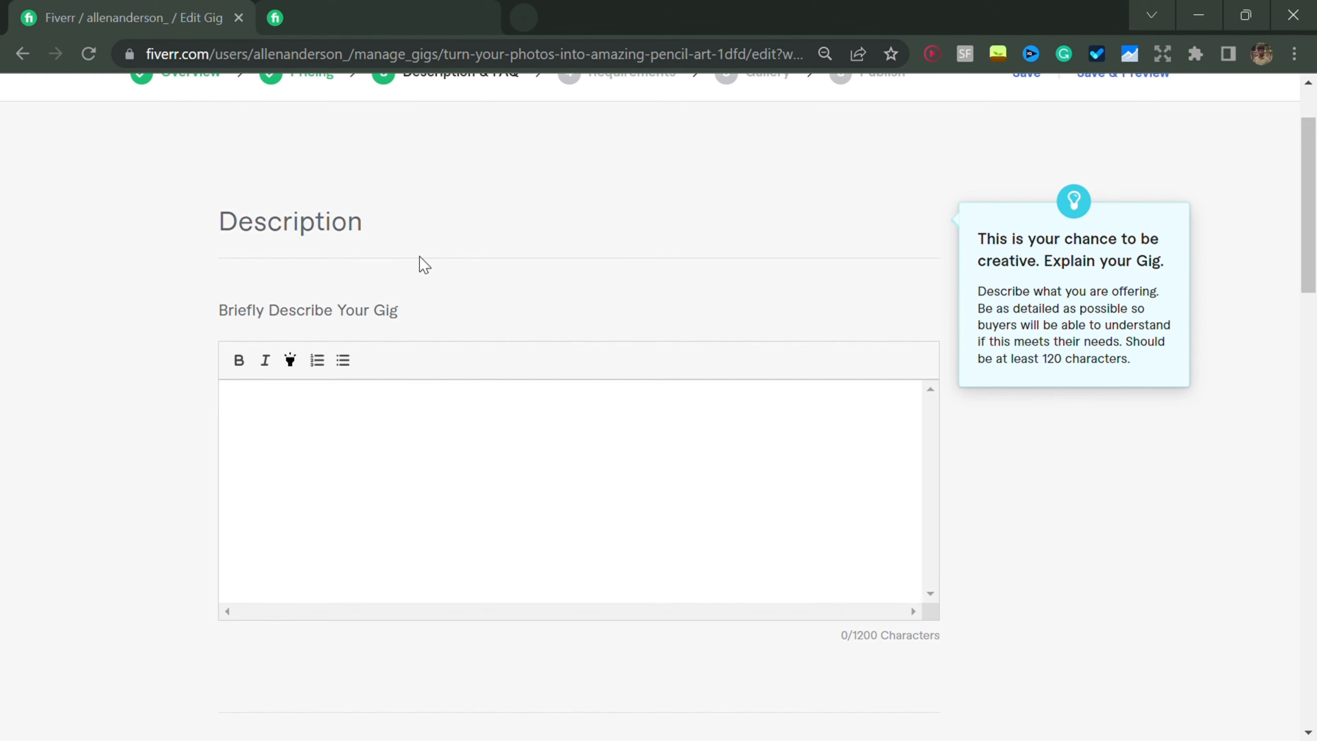
pyautogui.click(449, 435)
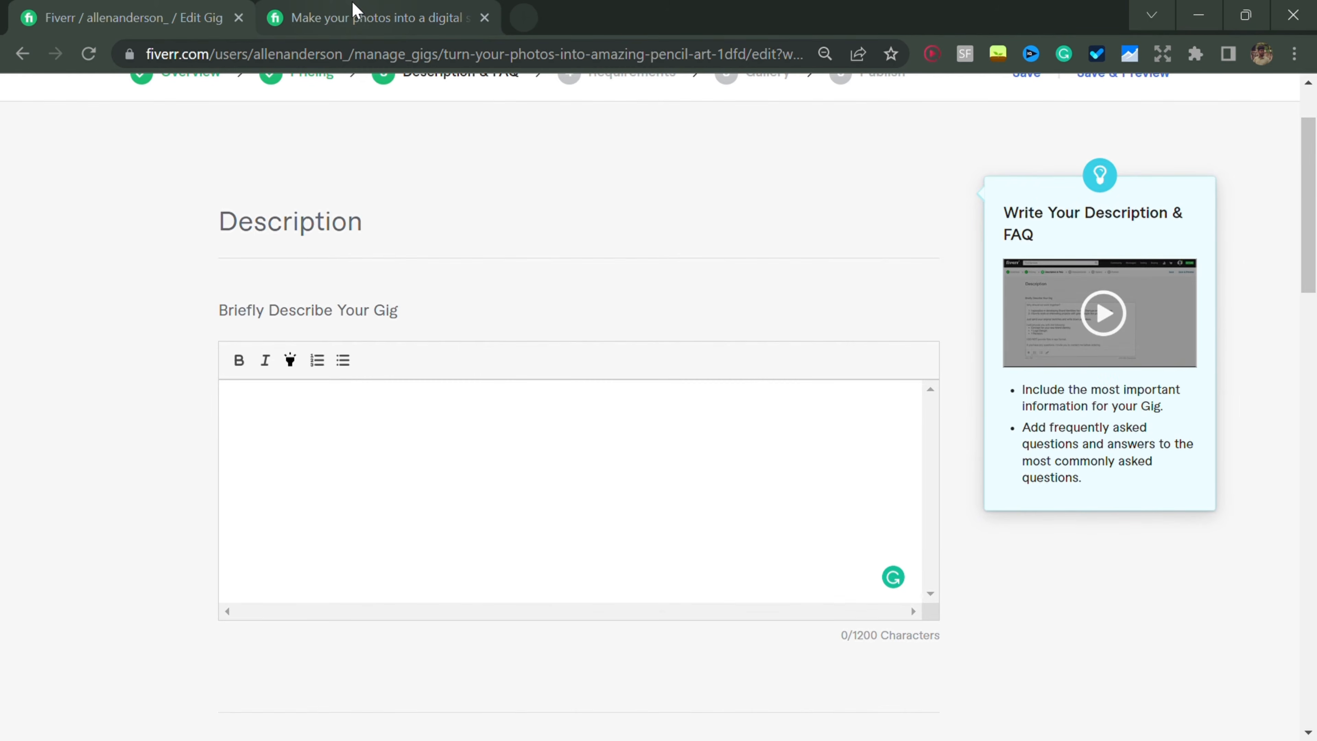
pyautogui.click(352, 7)
pyautogui.scroll(3, 771, 276)
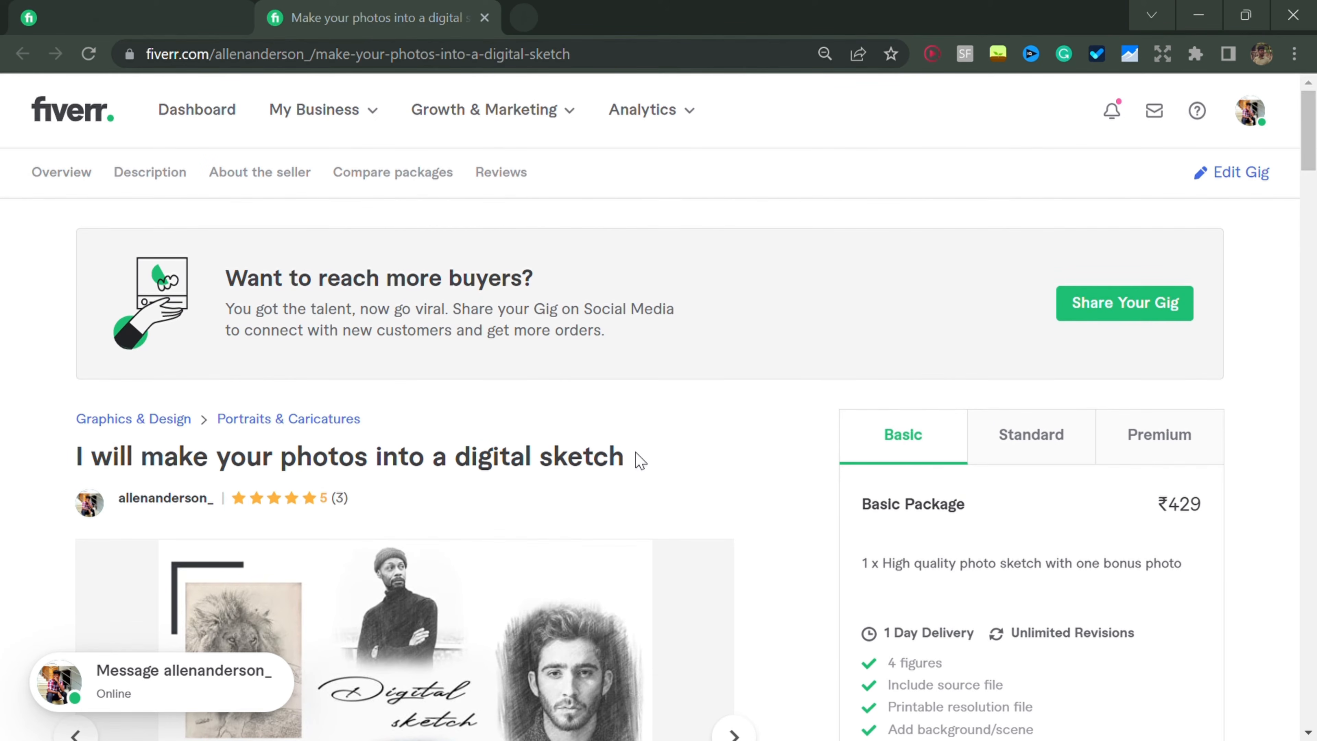
pyautogui.scroll(-10, 641, 460)
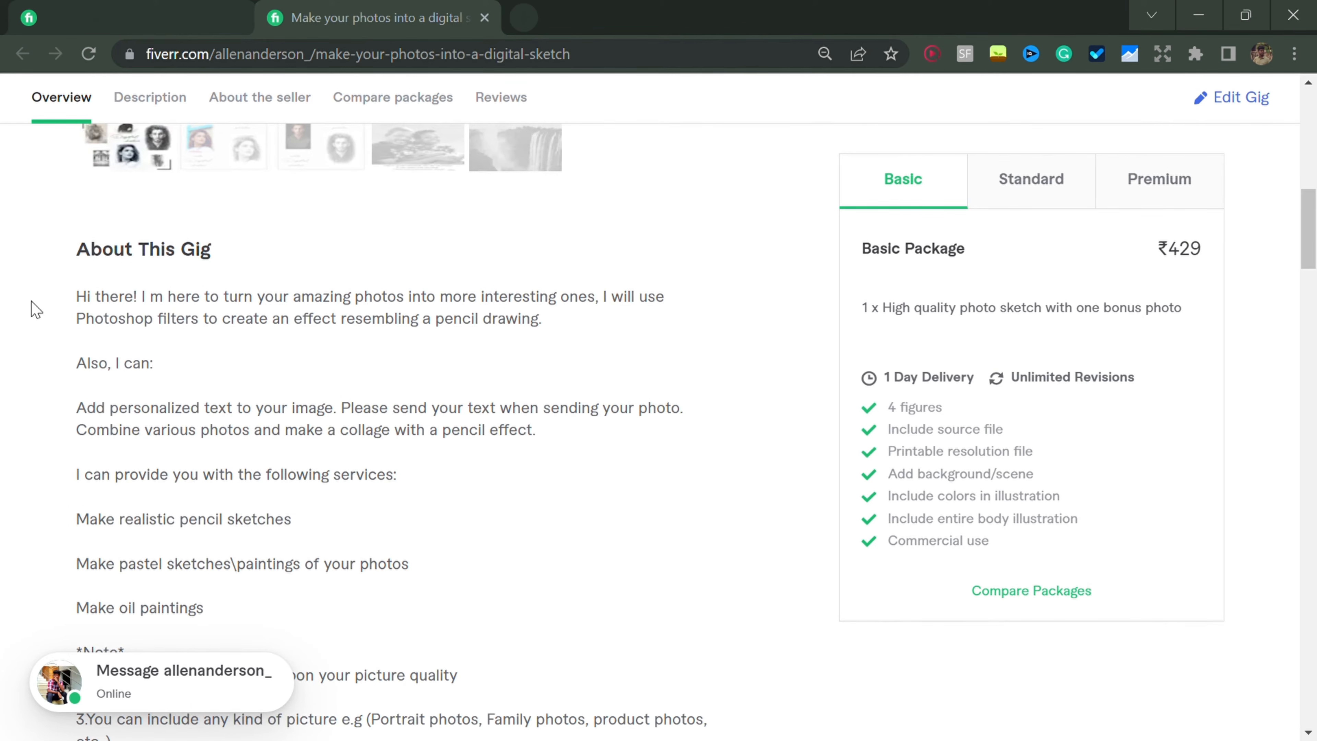
pyautogui.moveTo(74, 305); pyautogui.dragTo(404, 564)
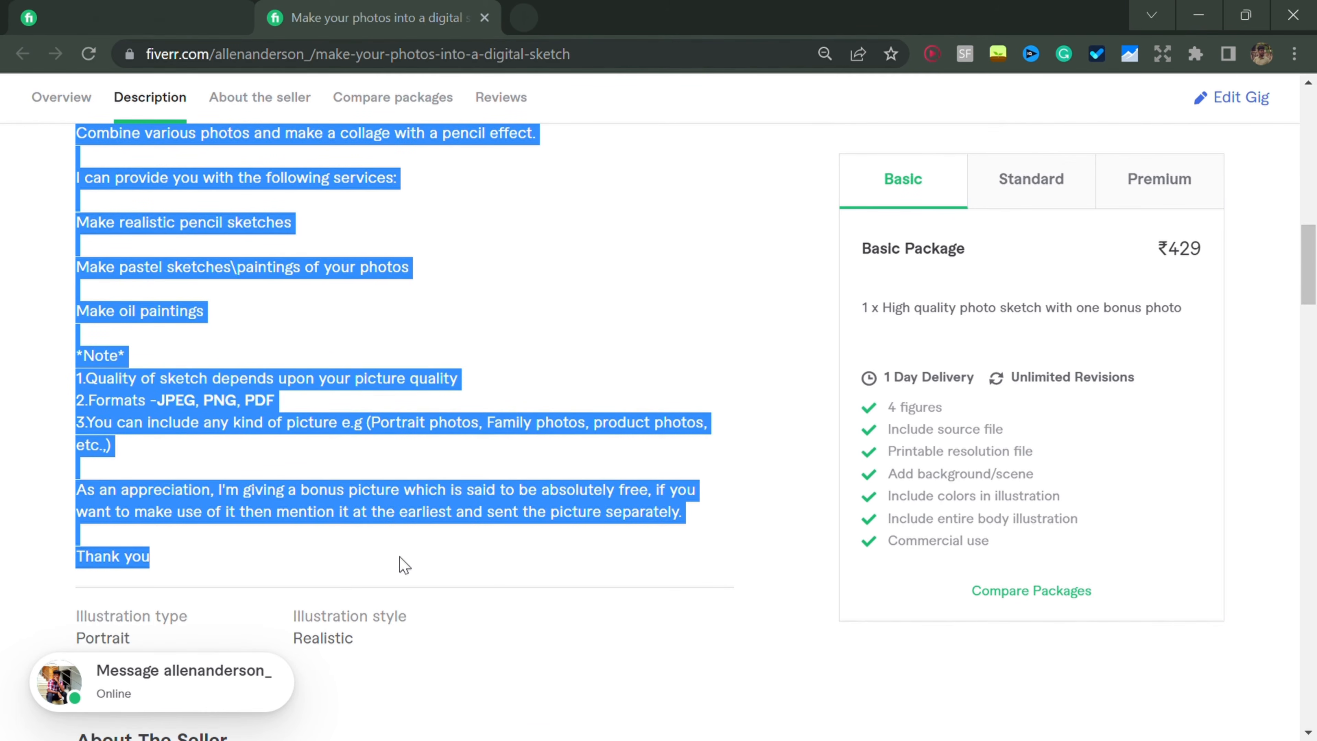
pyautogui.hotkey('ctrl', 'c')
pyautogui.hotkey('ctrl', 'shift', 'Tab')
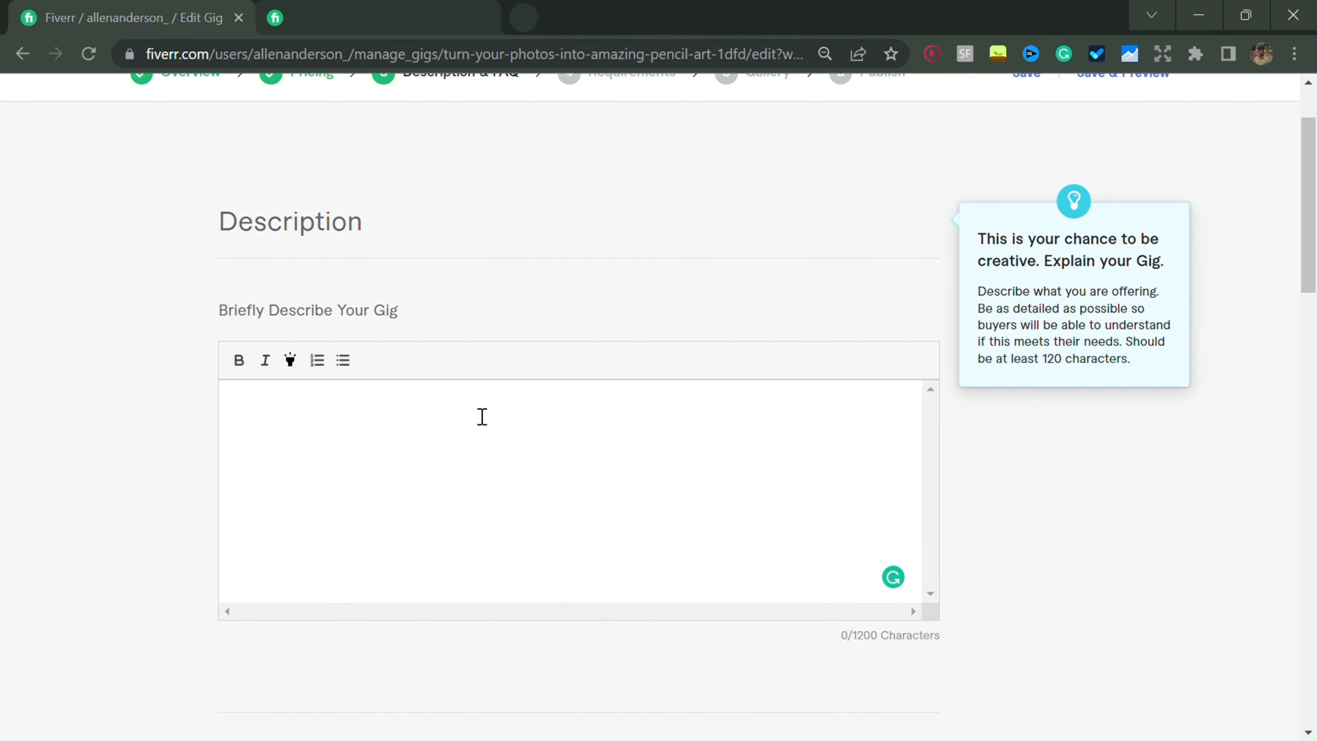
# - Paste the copied text into the gig description and accept Grammarly's spacing fixes in the numbered notes and "the" before "sketch"
pyautogui.hotkey('ctrl', 'v')
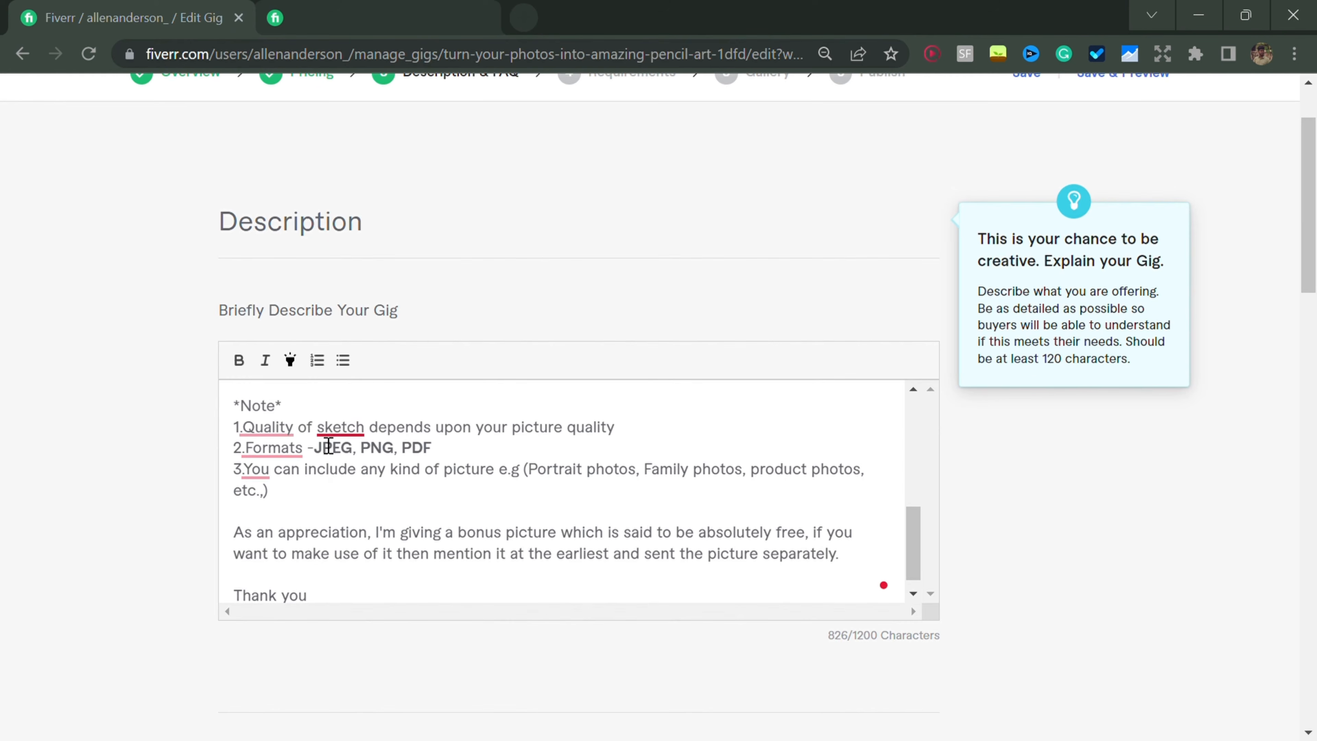
pyautogui.moveTo(281, 440)
pyautogui.click(275, 477)
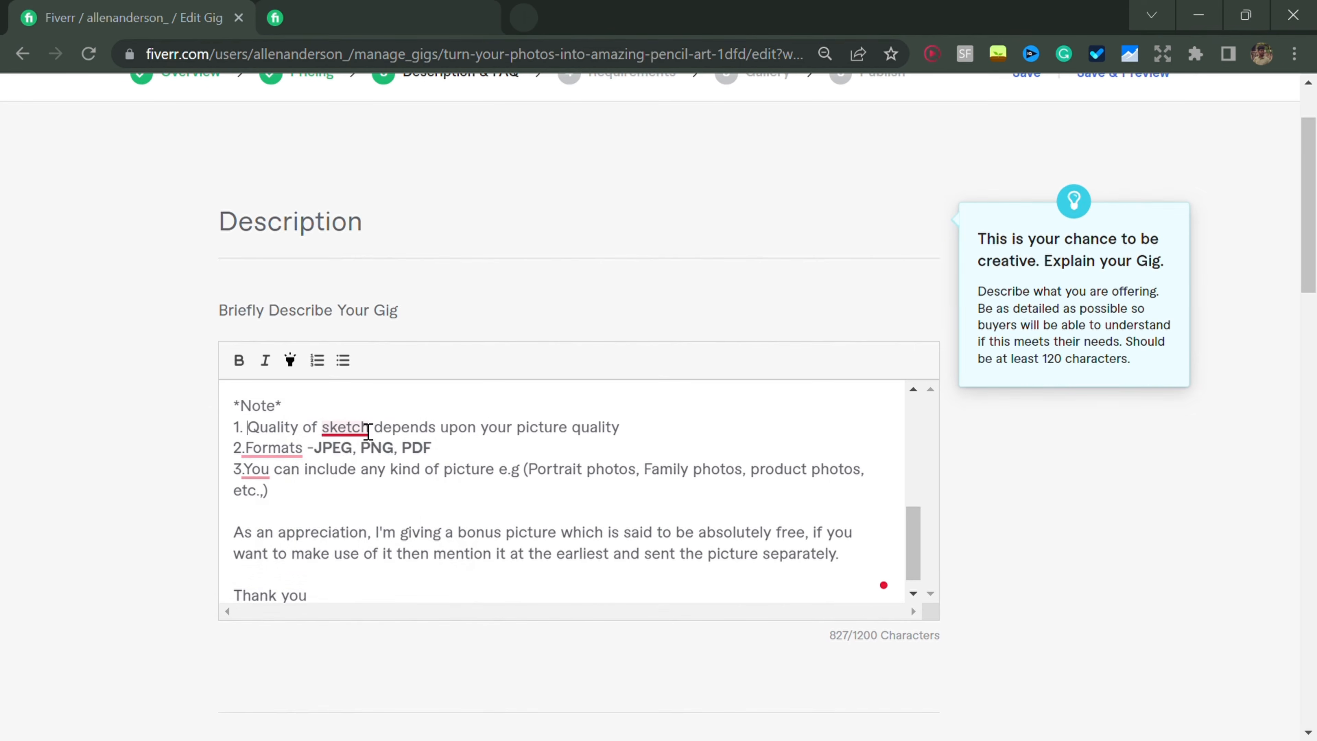
pyautogui.moveTo(360, 444)
pyautogui.click(353, 477)
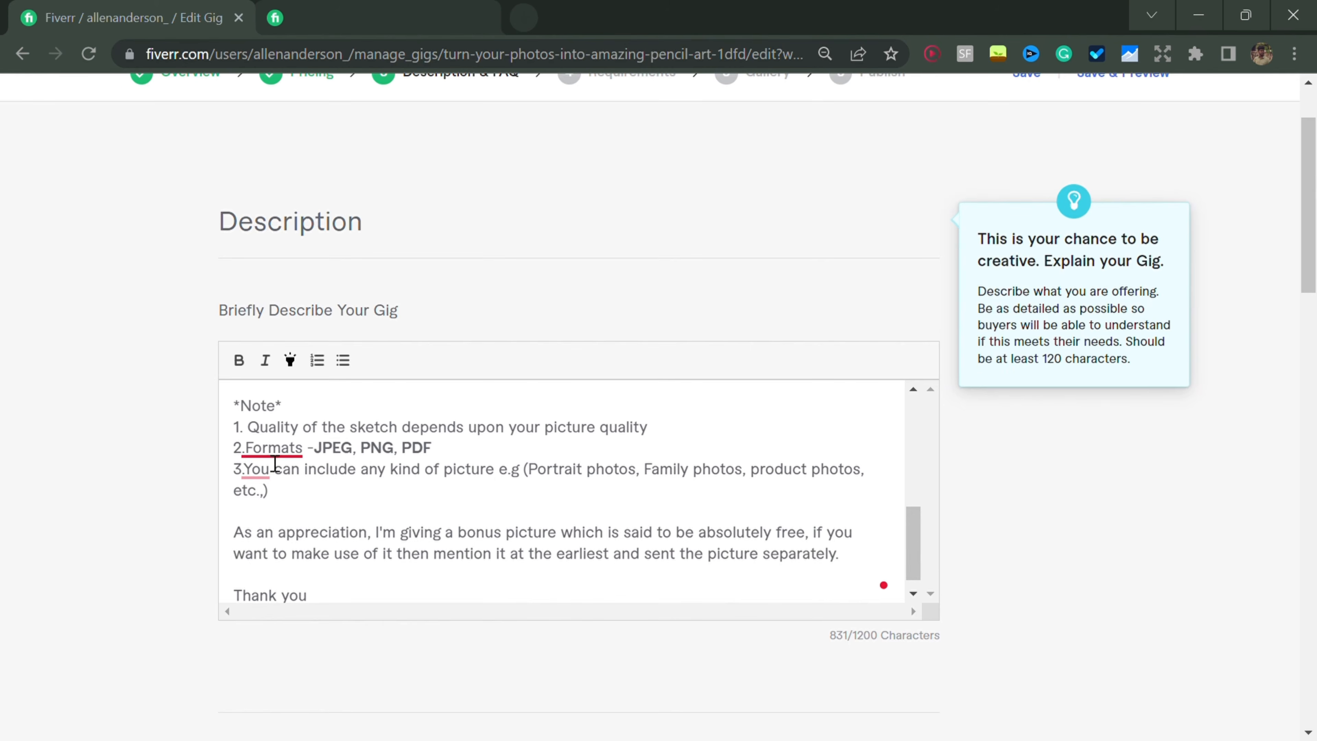
pyautogui.moveTo(275, 466)
pyautogui.click(280, 498)
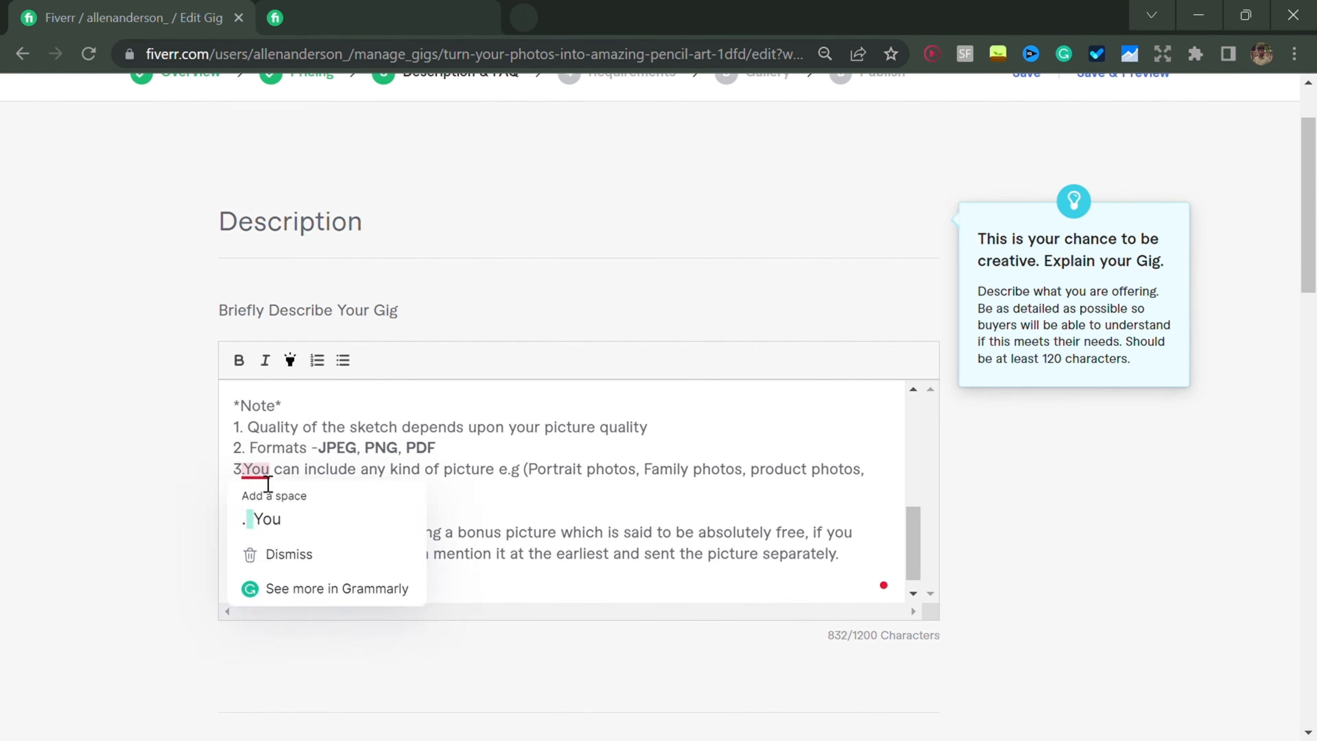
pyautogui.click(270, 521)
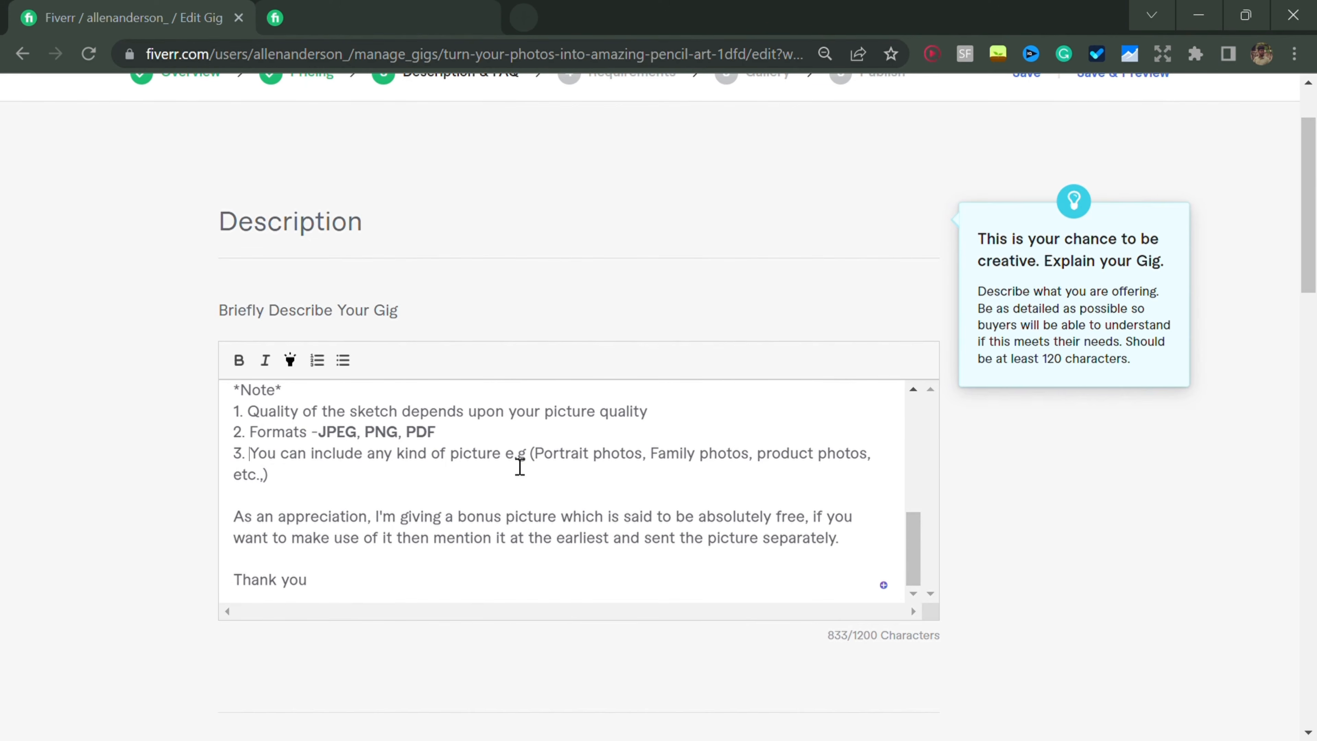
# - Review the pasted description, skip the milestone workflow and FAQ, then save and continue to Requirements
pyautogui.scroll(10, 519, 474)
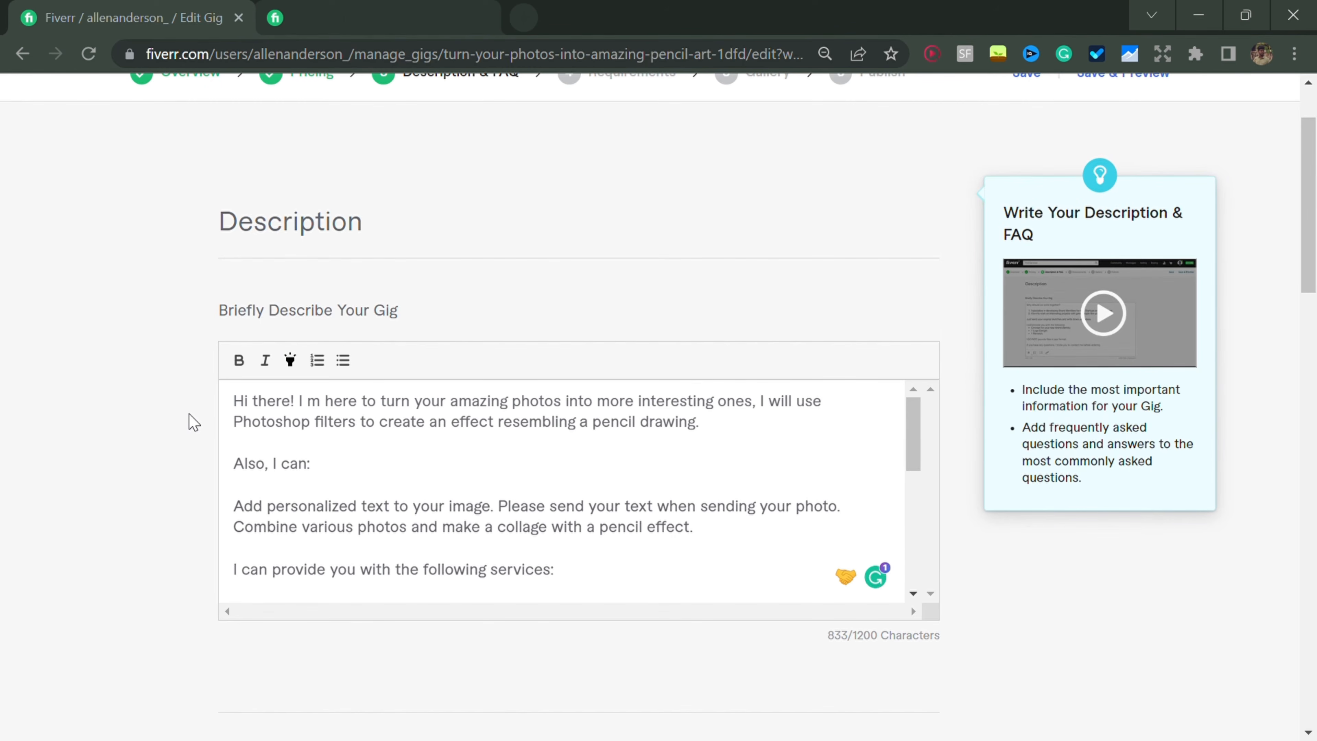
pyautogui.scroll(-4, 194, 423)
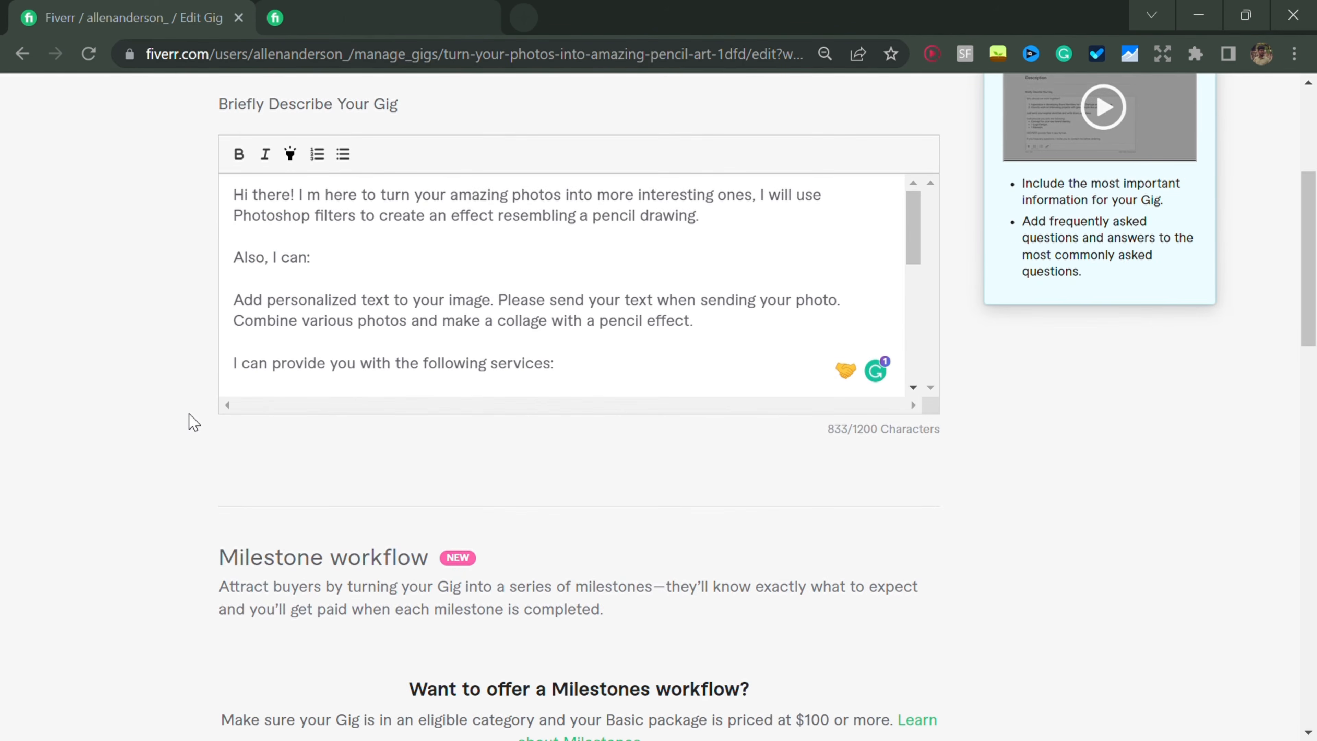
pyautogui.scroll(-5, 710, 351)
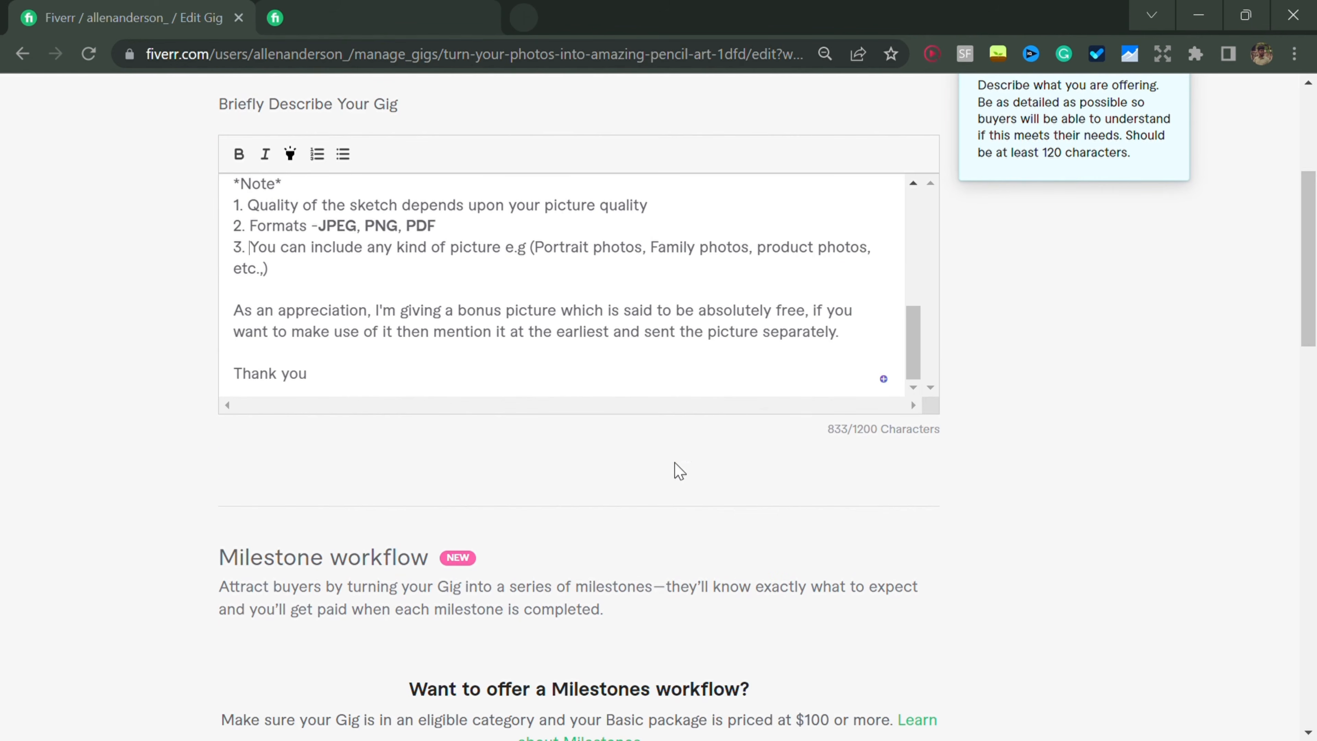
pyautogui.scroll(-9, 676, 524)
pyautogui.scroll(-8, 683, 531)
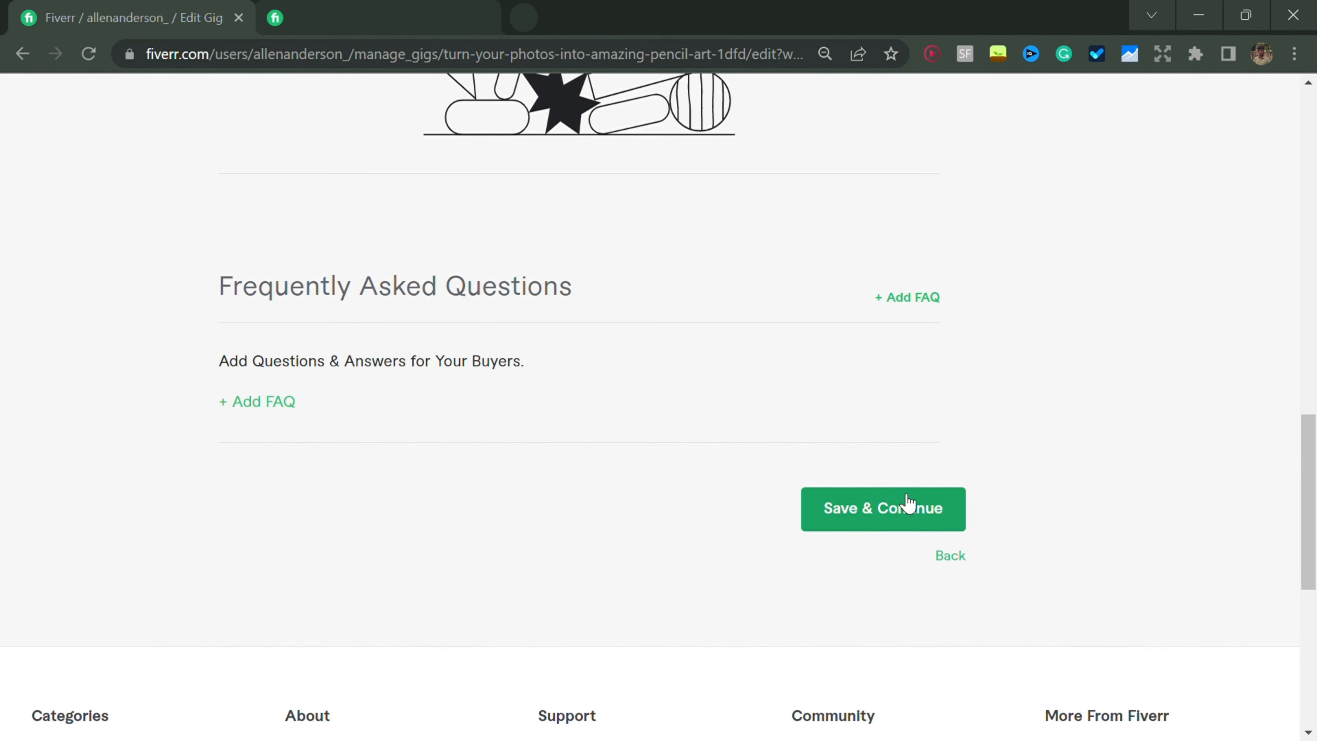
pyautogui.click(904, 503)
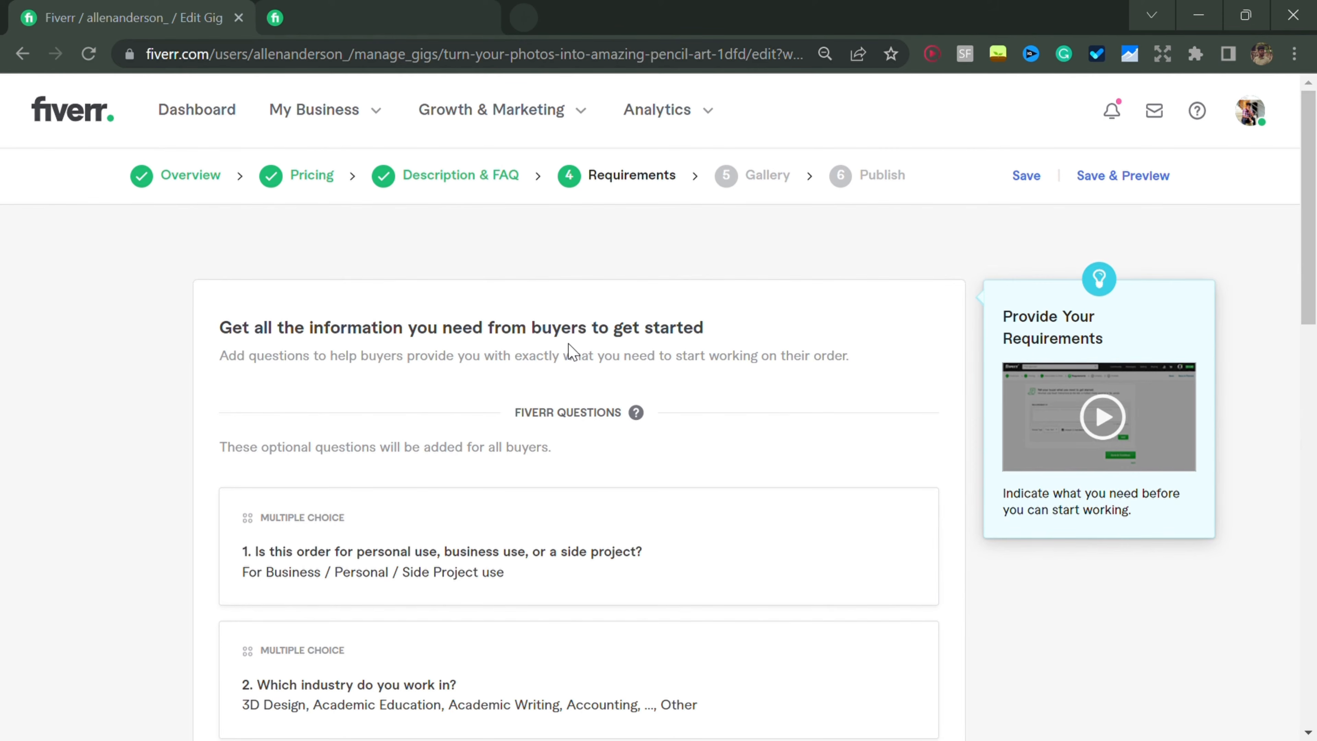
# - Below the standard Fiverr questions, start a required buyer question reading "Please Enter your Prefered Dimensions"
pyautogui.scroll(-3, 456, 406)
pyautogui.scroll(-4, 456, 409)
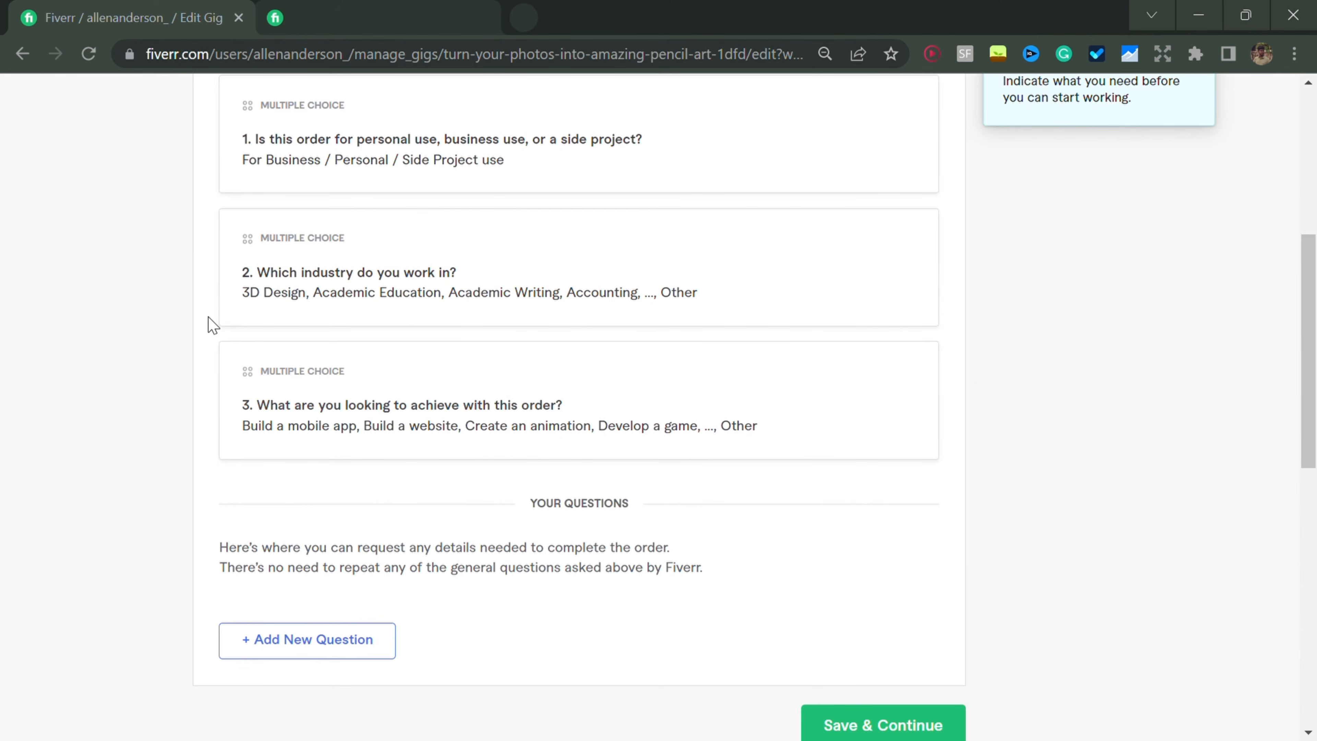
pyautogui.scroll(2, 207, 322)
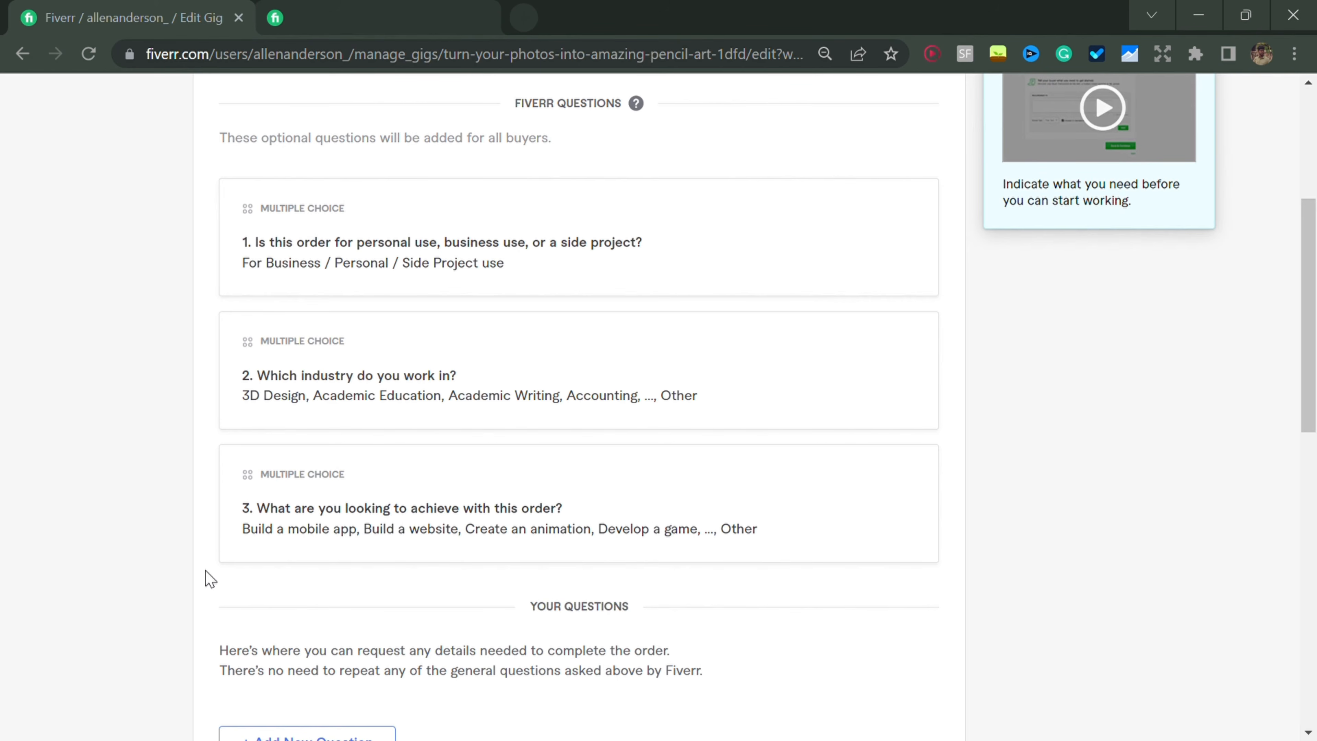
pyautogui.scroll(-5, 213, 581)
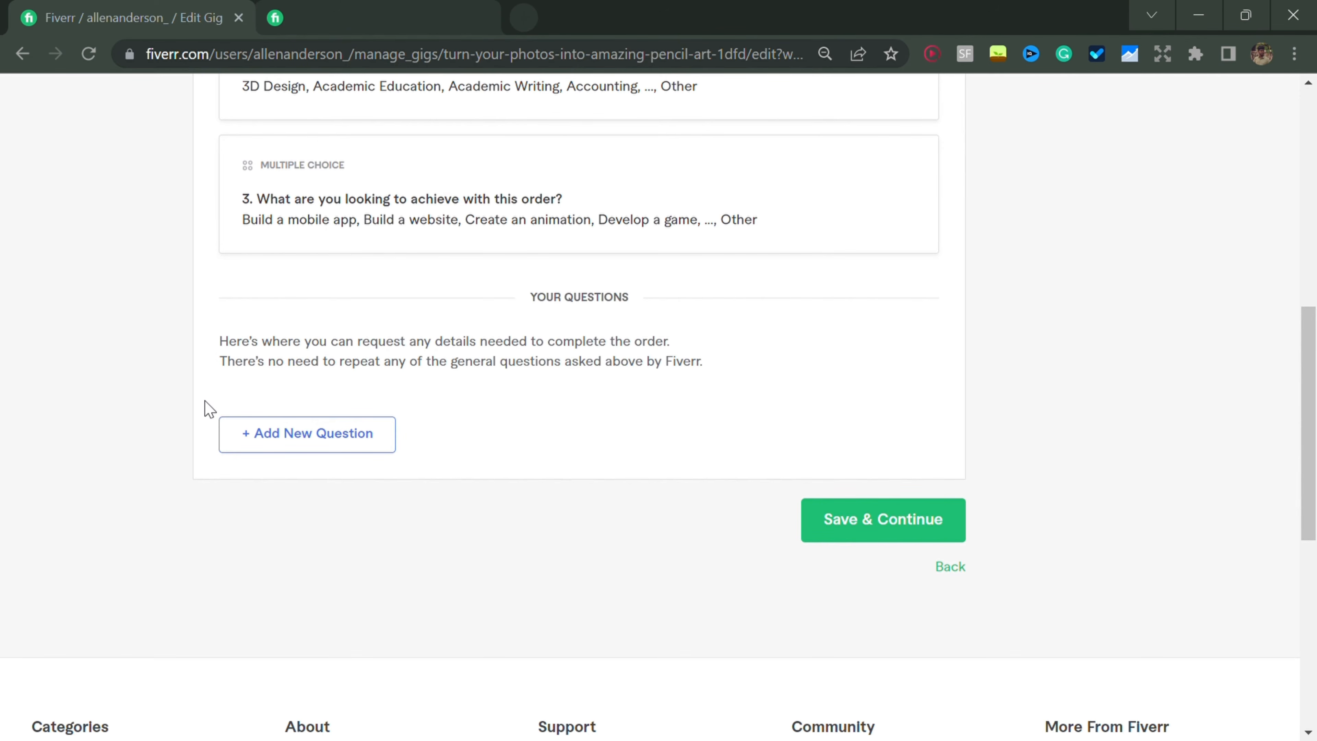
pyautogui.click(271, 443)
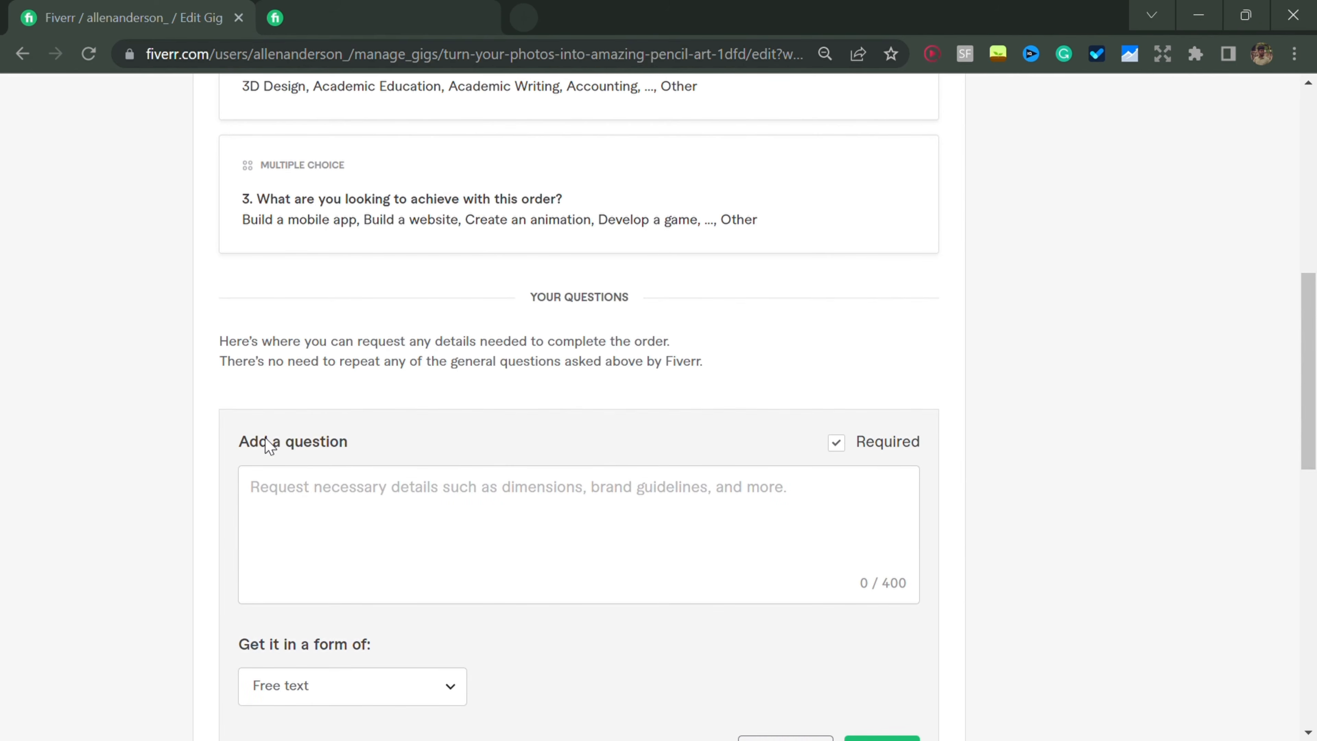
pyautogui.scroll(-5, 285, 384)
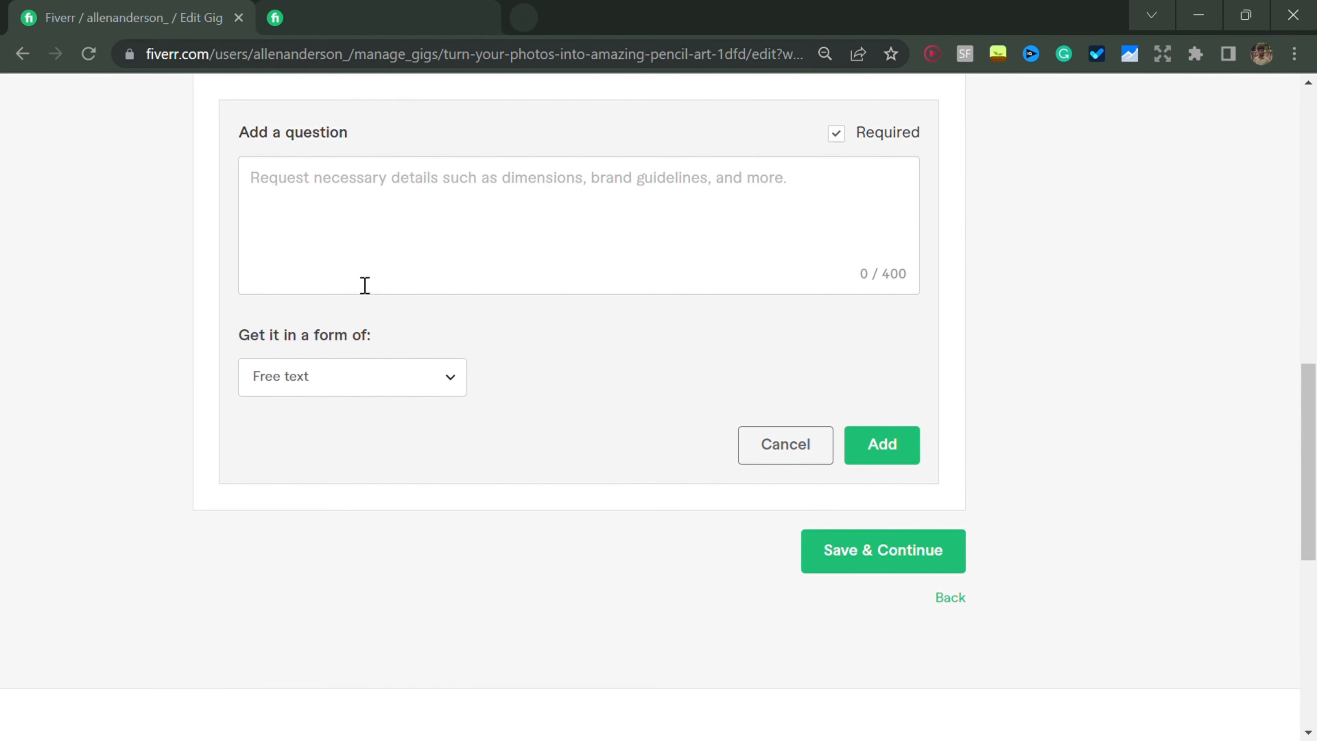
pyautogui.click(403, 195)
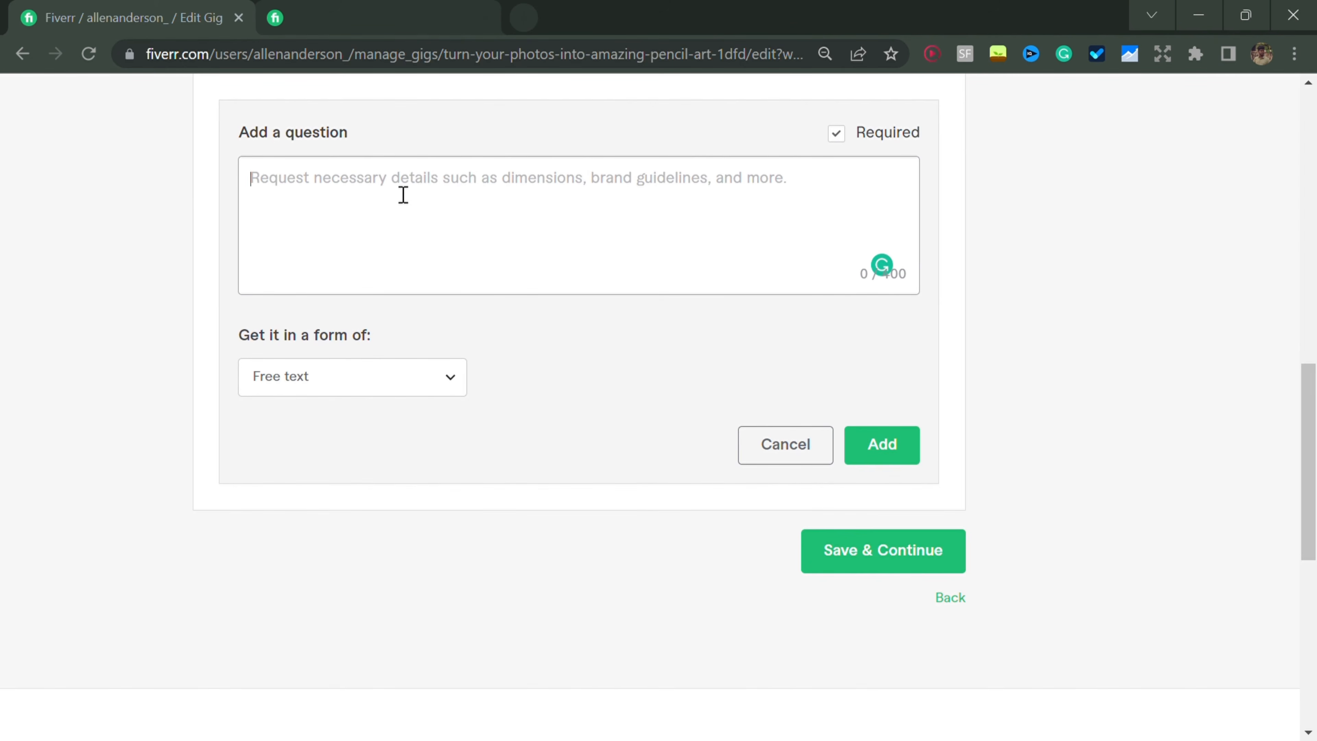
pyautogui.write('Please ')
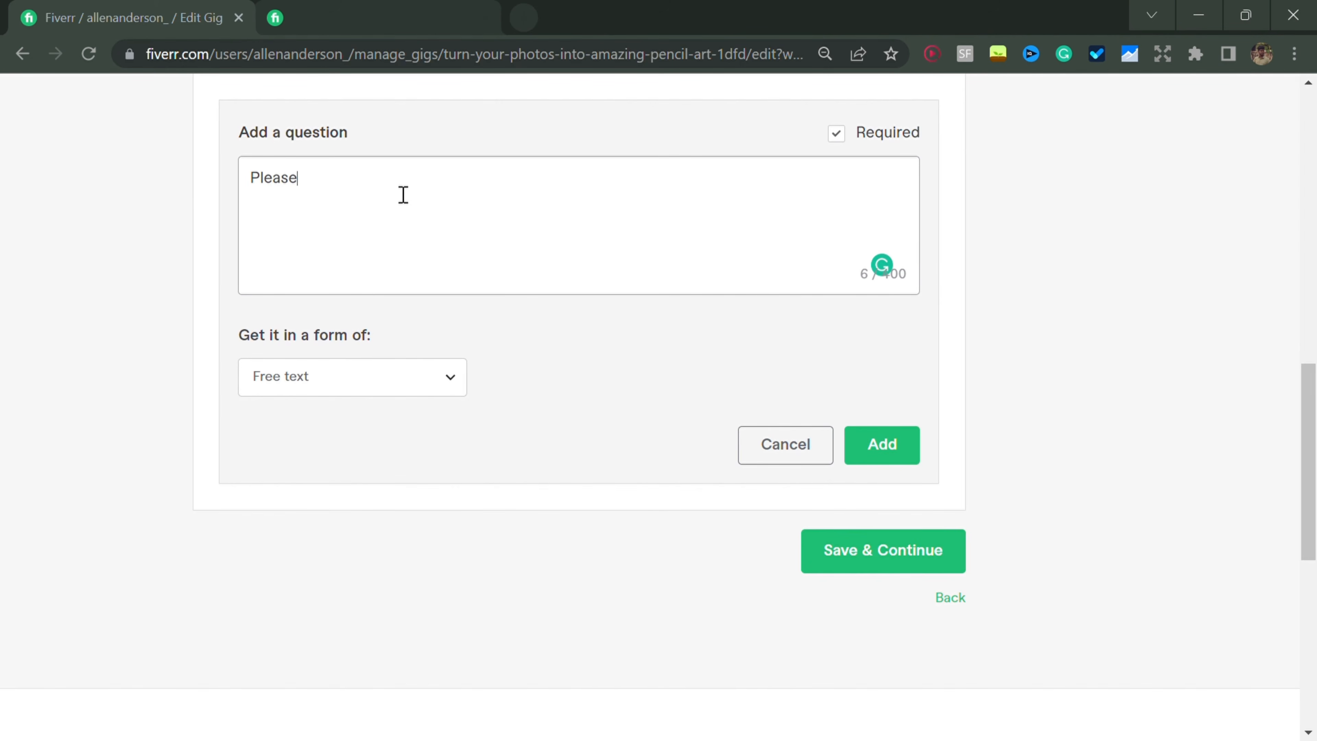
pyautogui.write('Enter your Pref')
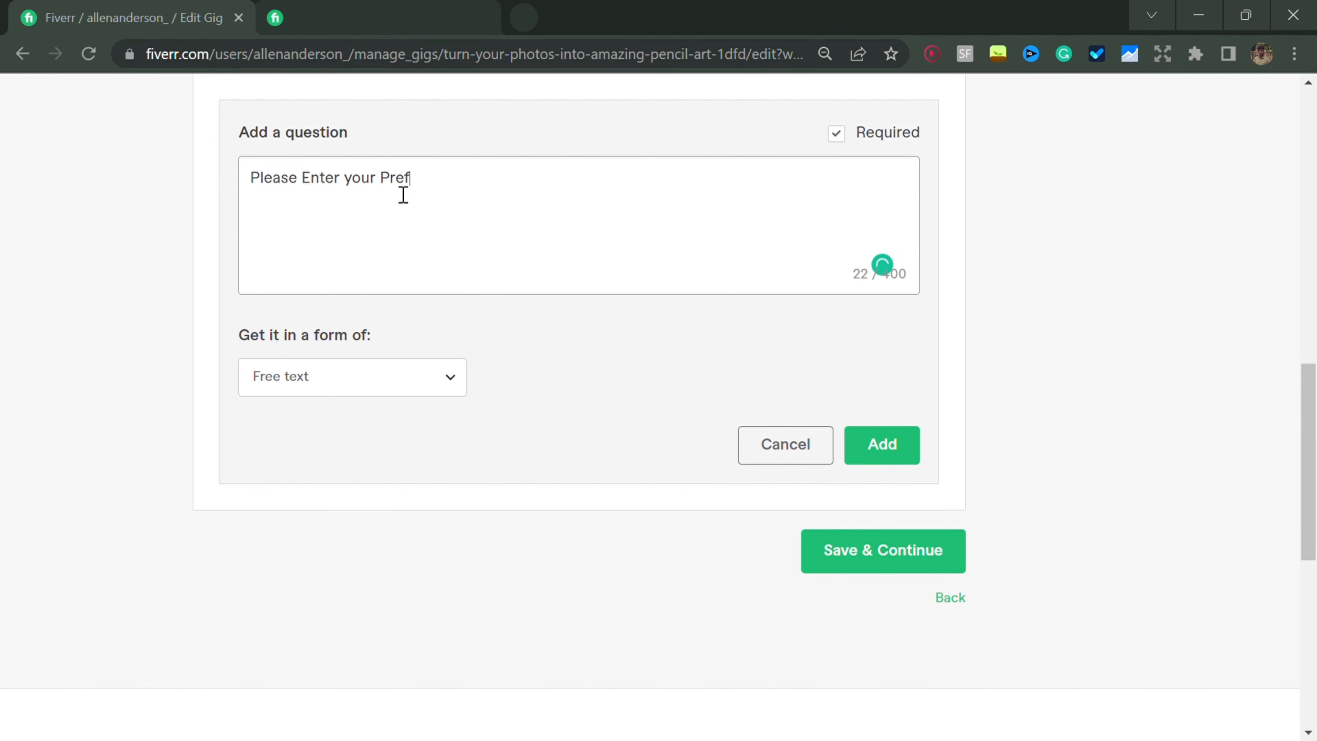
pyautogui.write('red')
pyautogui.write('red')
pyautogui.write(' Dimensiions')
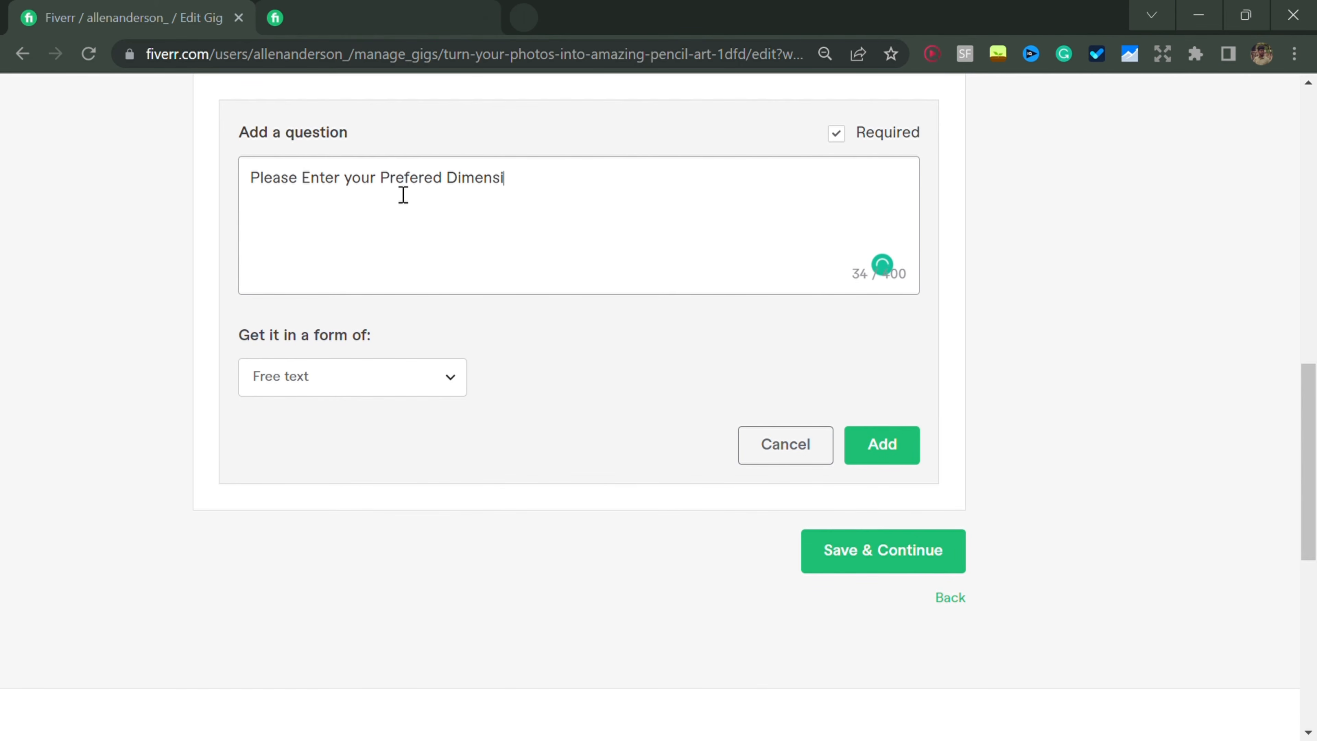
pyautogui.press('BackSpace')
pyautogui.press('BackSpace')
pyautogui.write('ns')
pyautogui.scroll(-4, 180, 283)
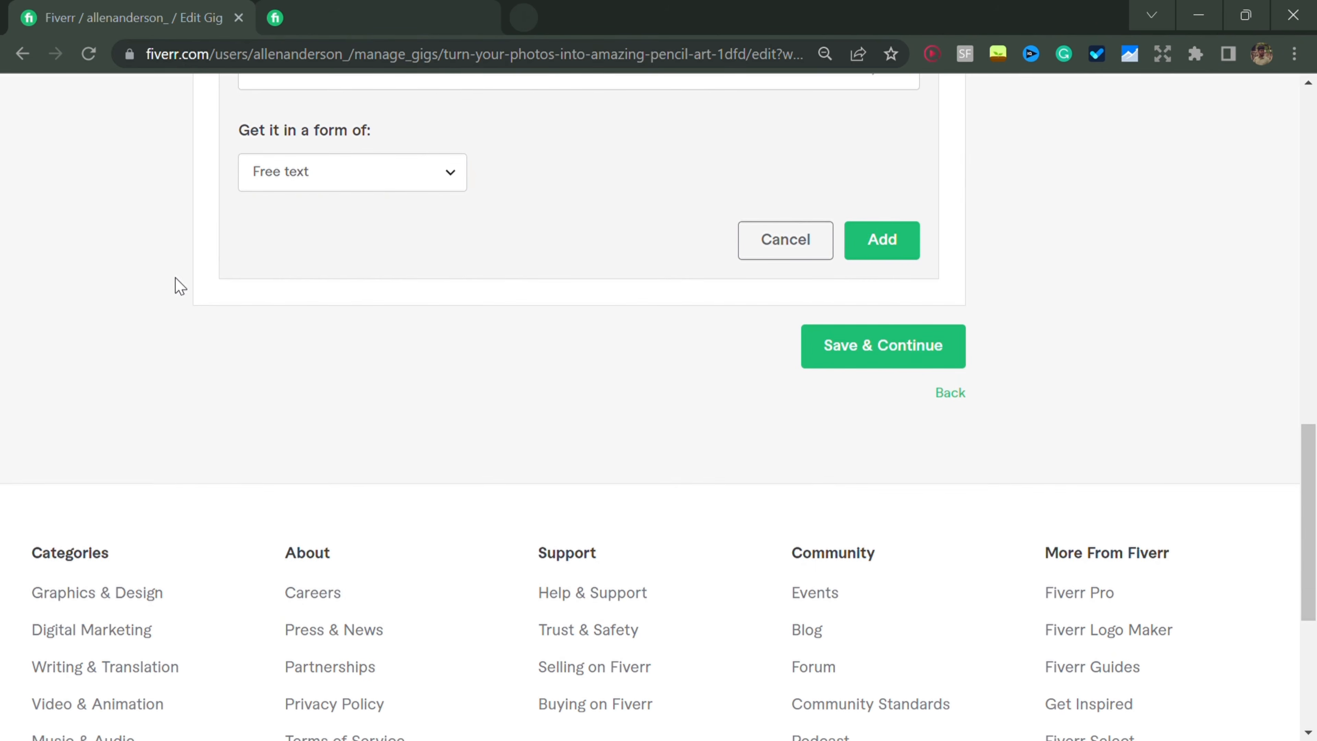
# - Keep the question's answer form as free text, add the question, then save and continue to Gallery
pyautogui.click(443, 176)
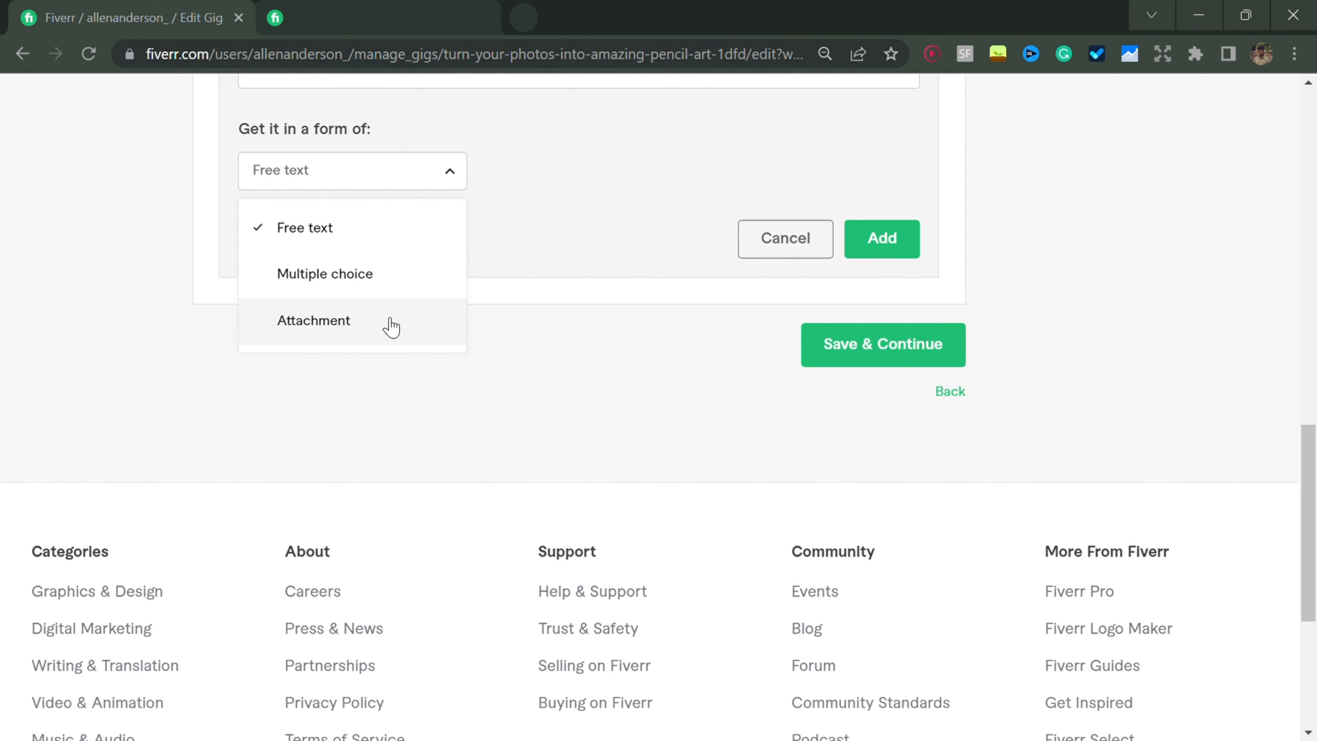
pyautogui.click(407, 169)
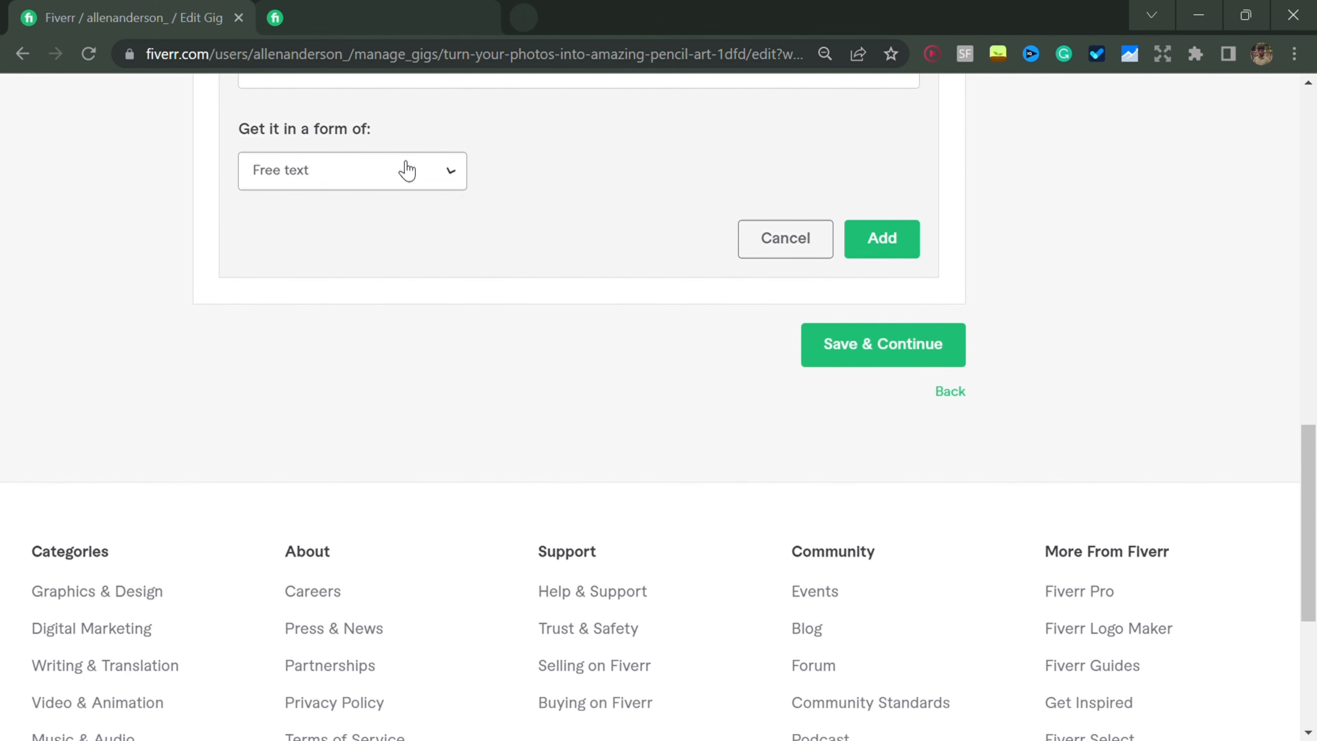
pyautogui.scroll(12, 524, 260)
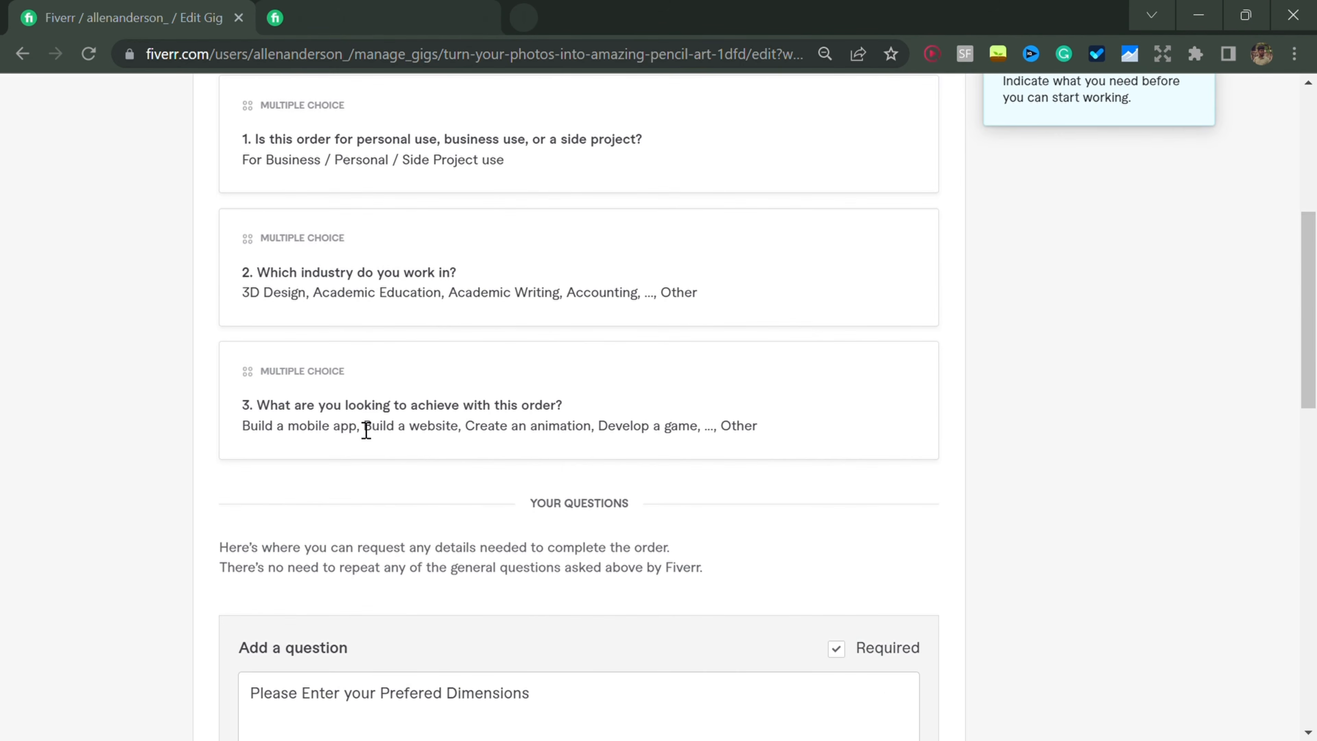
pyautogui.scroll(4, 227, 380)
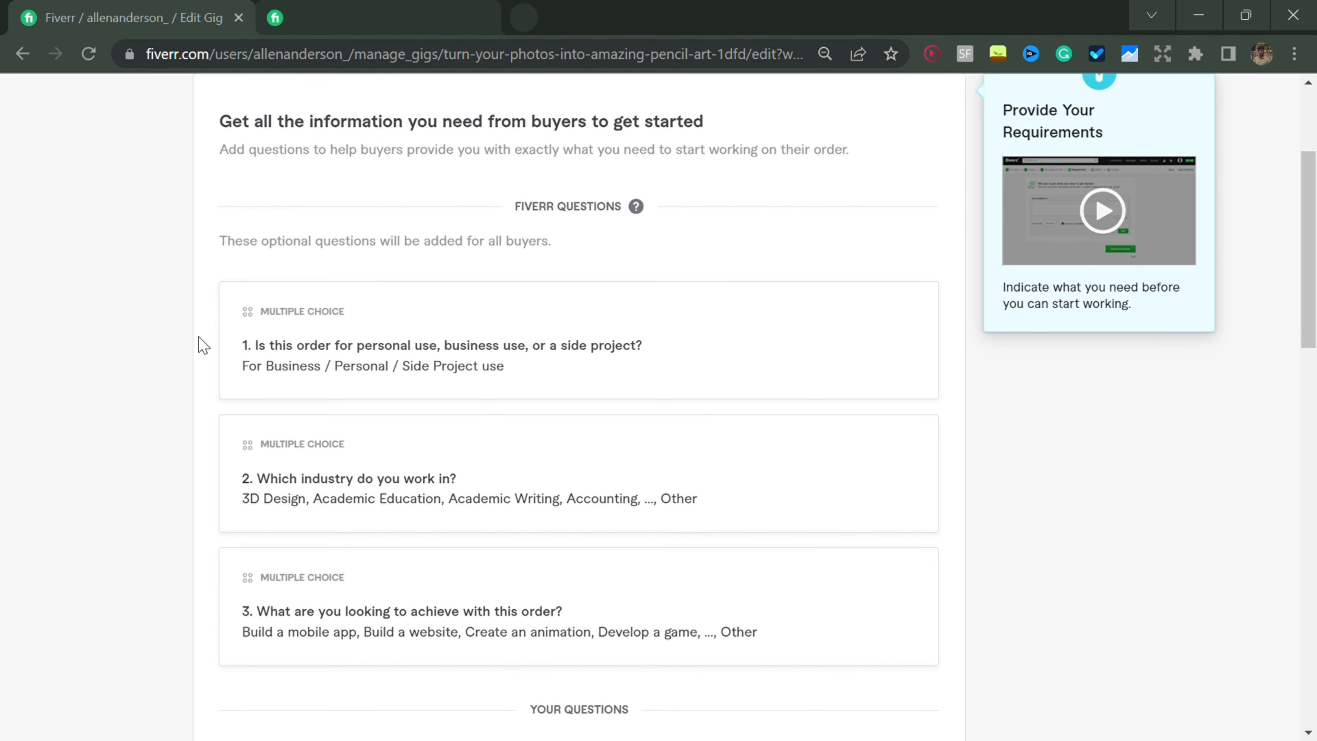
pyautogui.scroll(-17, 202, 345)
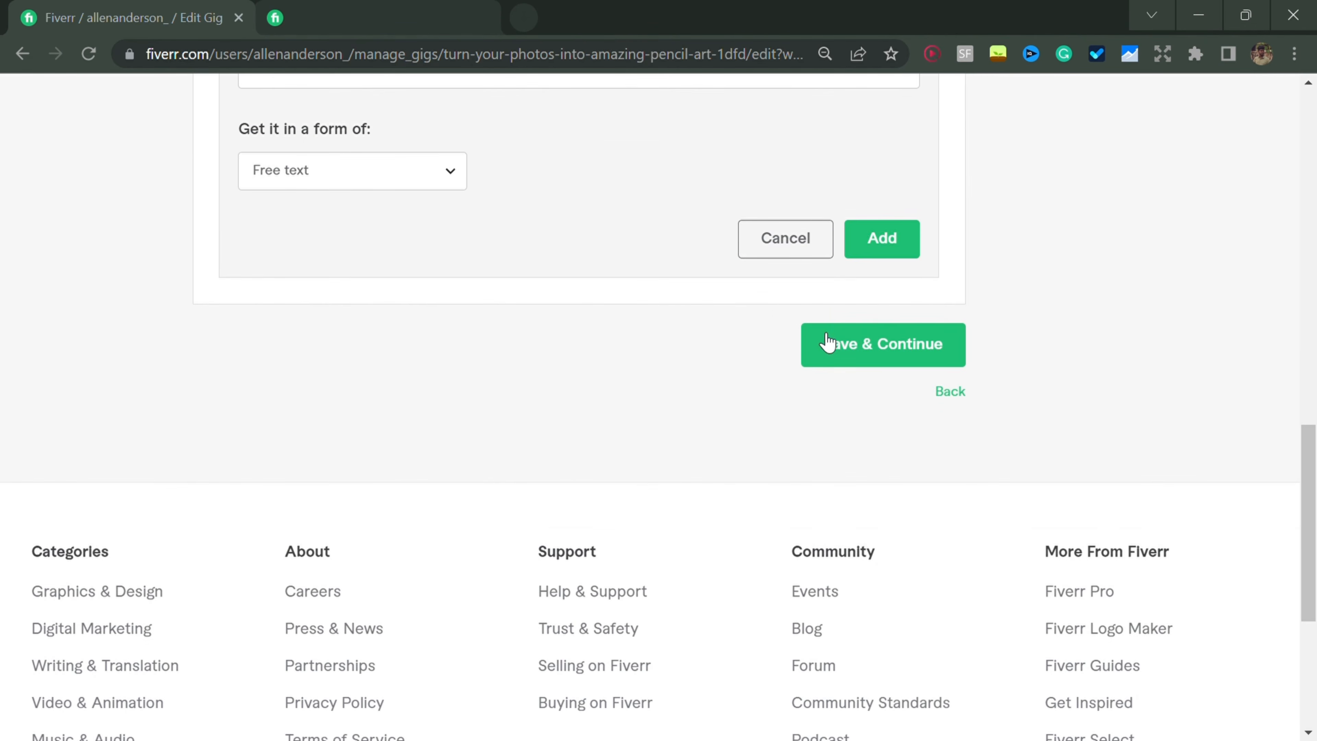
pyautogui.click(888, 243)
pyautogui.click(867, 129)
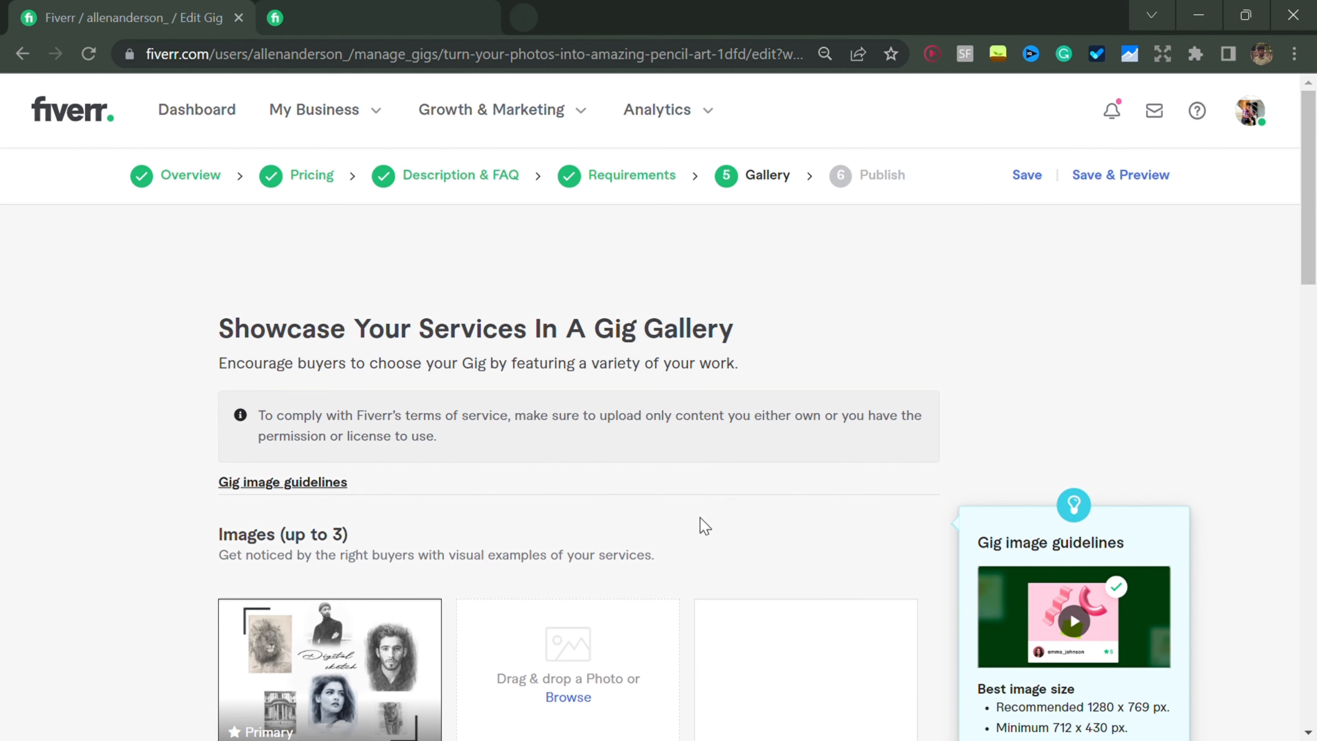
# - Upload the woman's and the man's "Turn your photos into Digital sketch" before-and-after pictures as the second and third gallery images
pyautogui.scroll(-5, 704, 527)
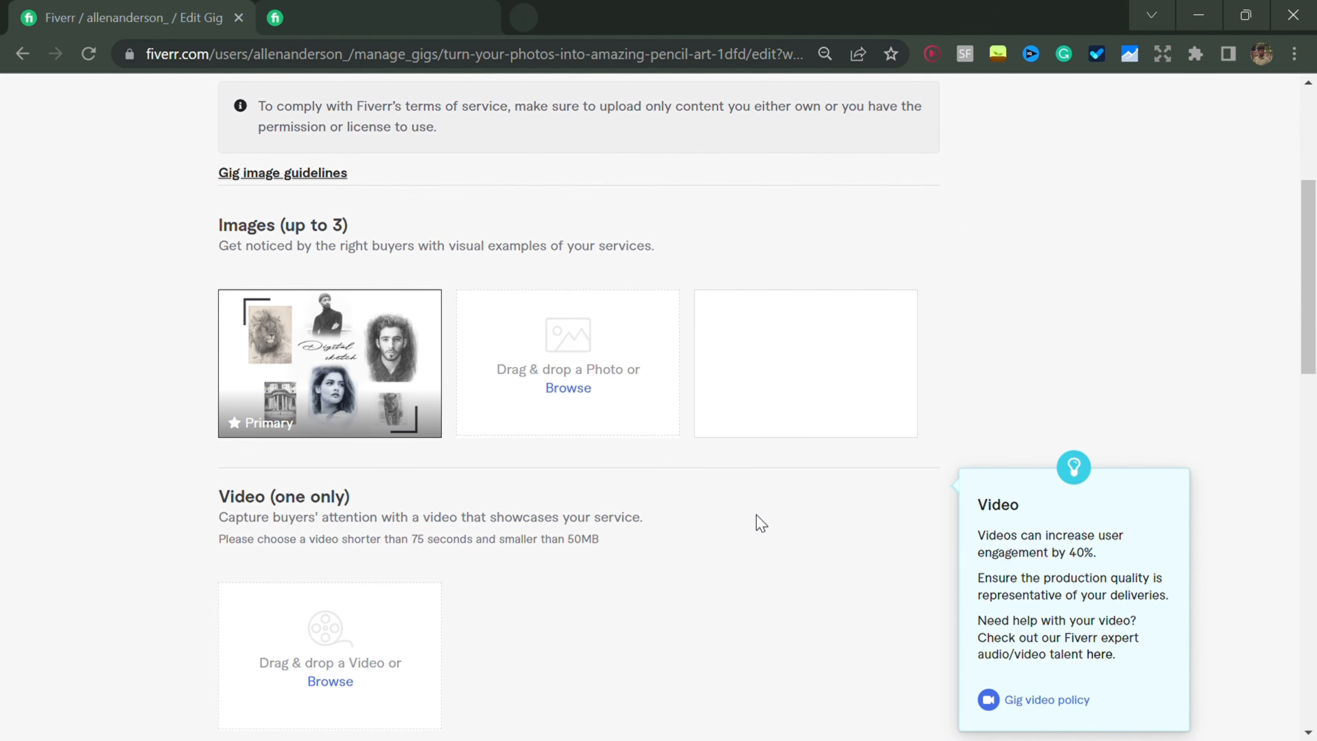
pyautogui.scroll(-5, 735, 549)
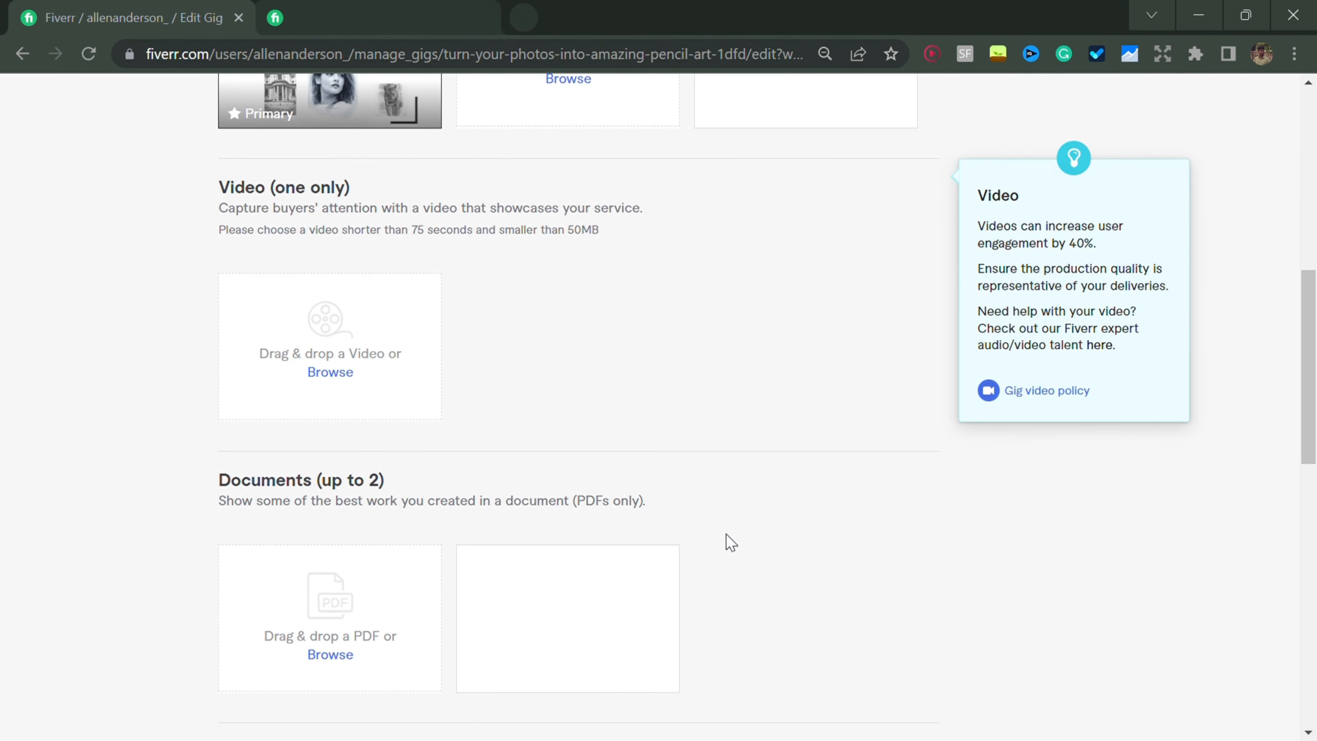
pyautogui.scroll(-5, 596, 392)
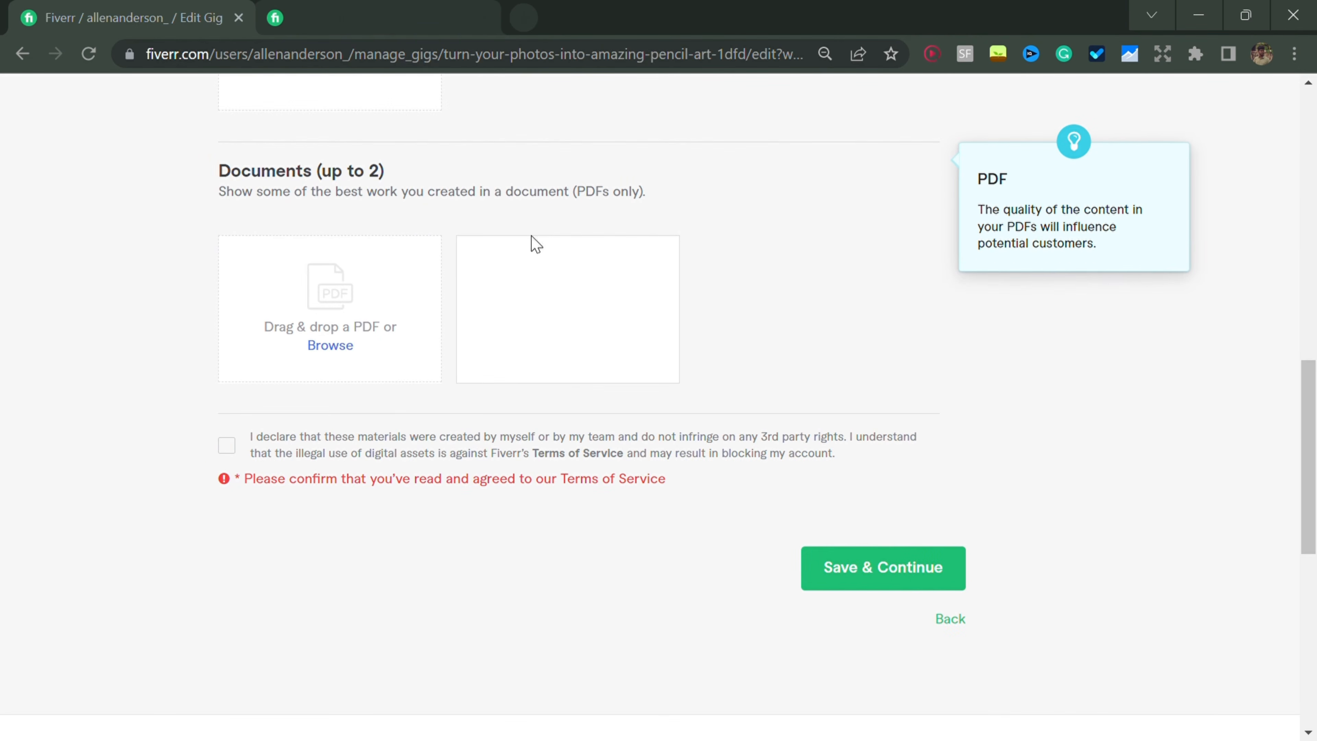
pyautogui.scroll(10, 703, 273)
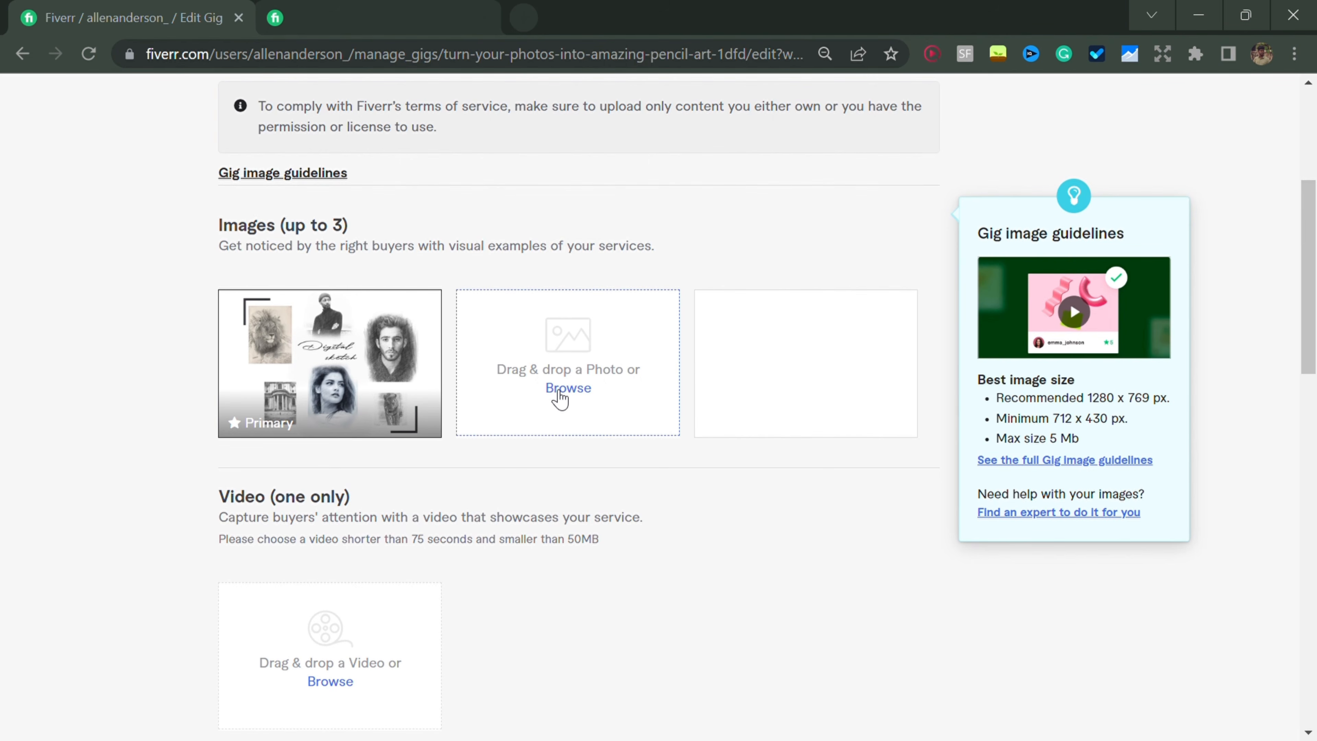
pyautogui.click(560, 393)
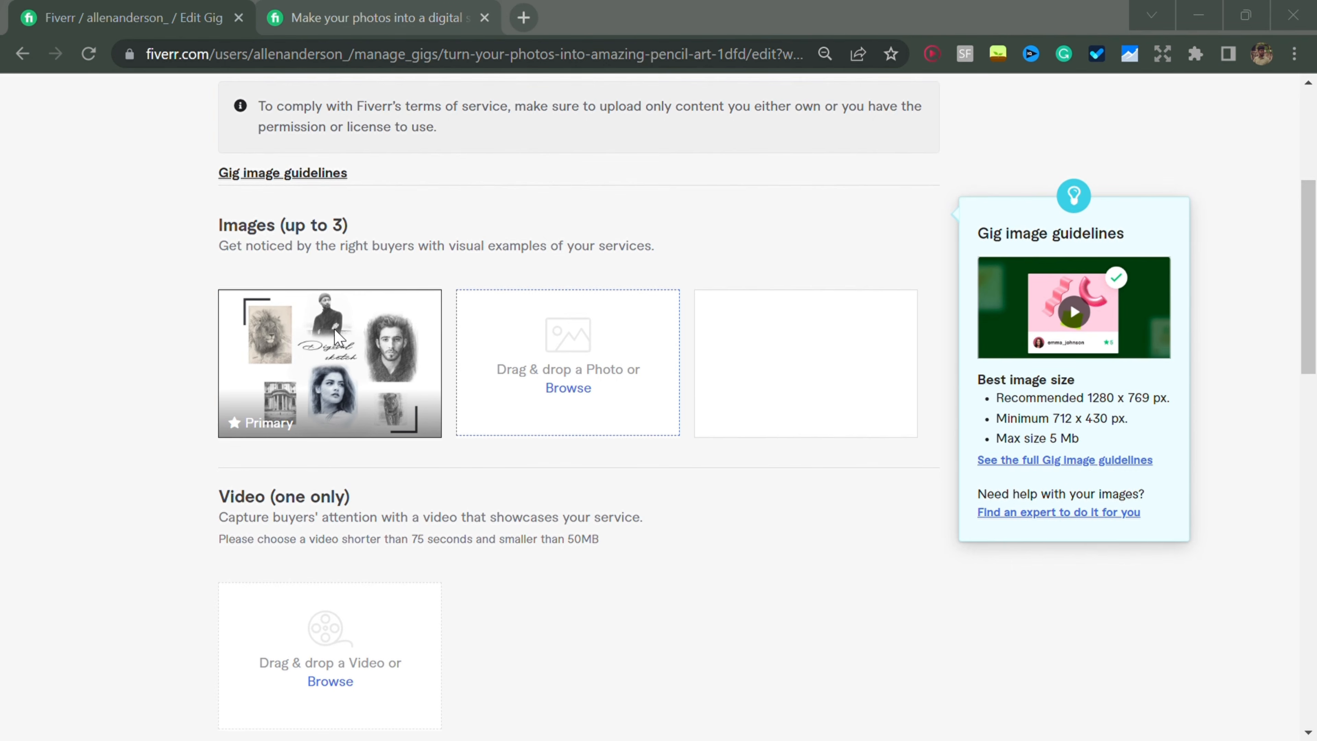
pyautogui.click(487, 593)
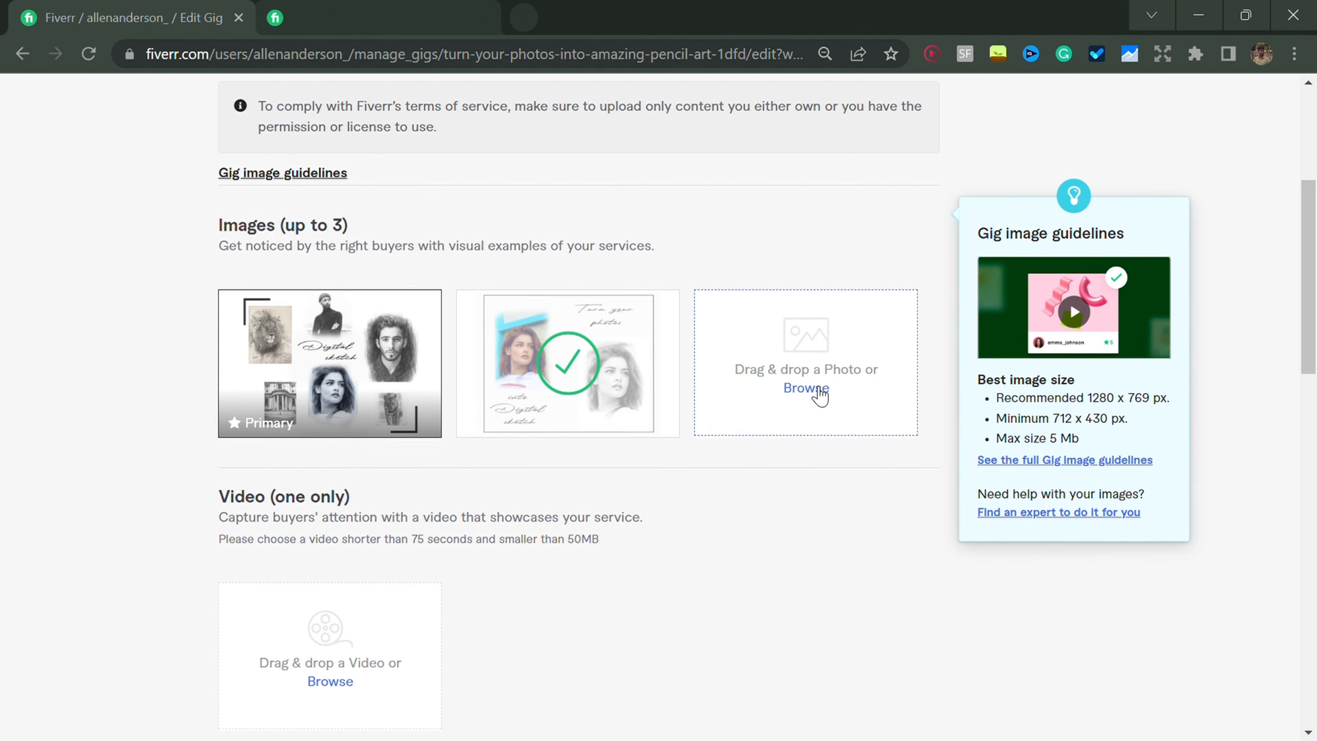
pyautogui.click(813, 388)
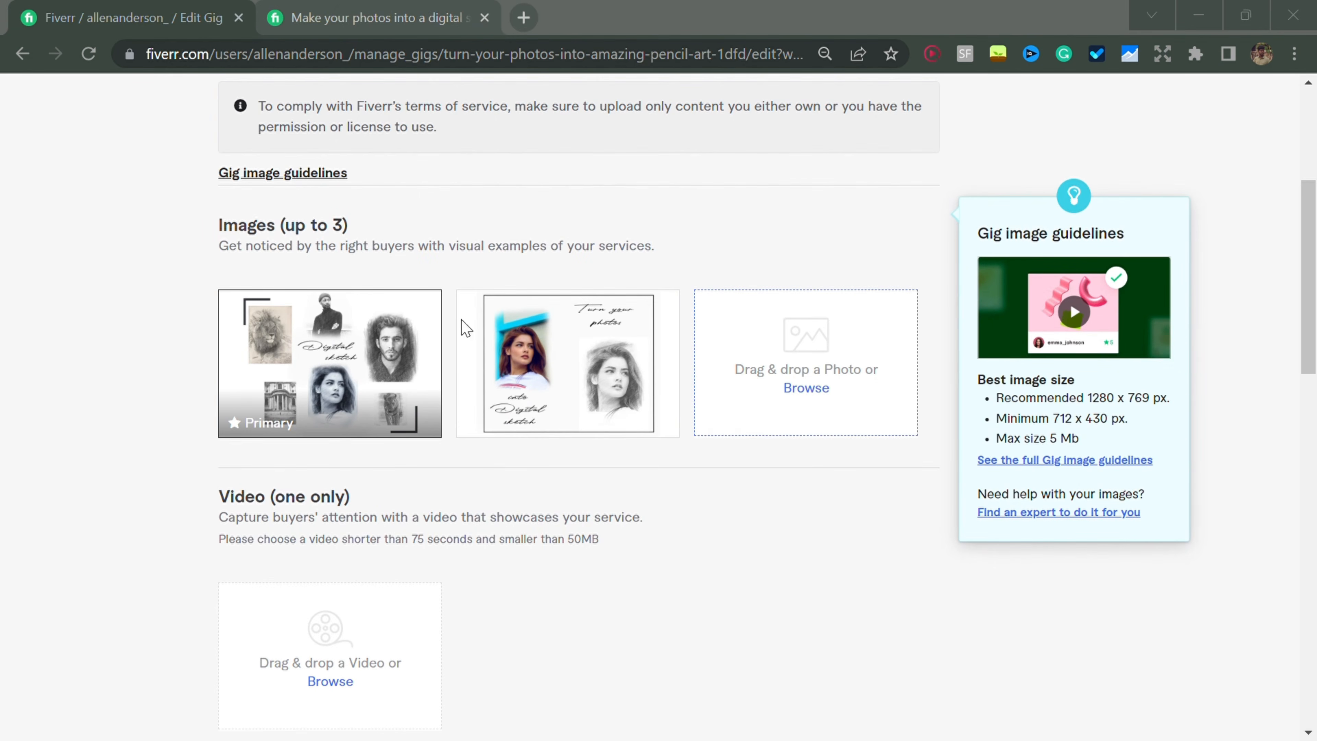
pyautogui.click(478, 588)
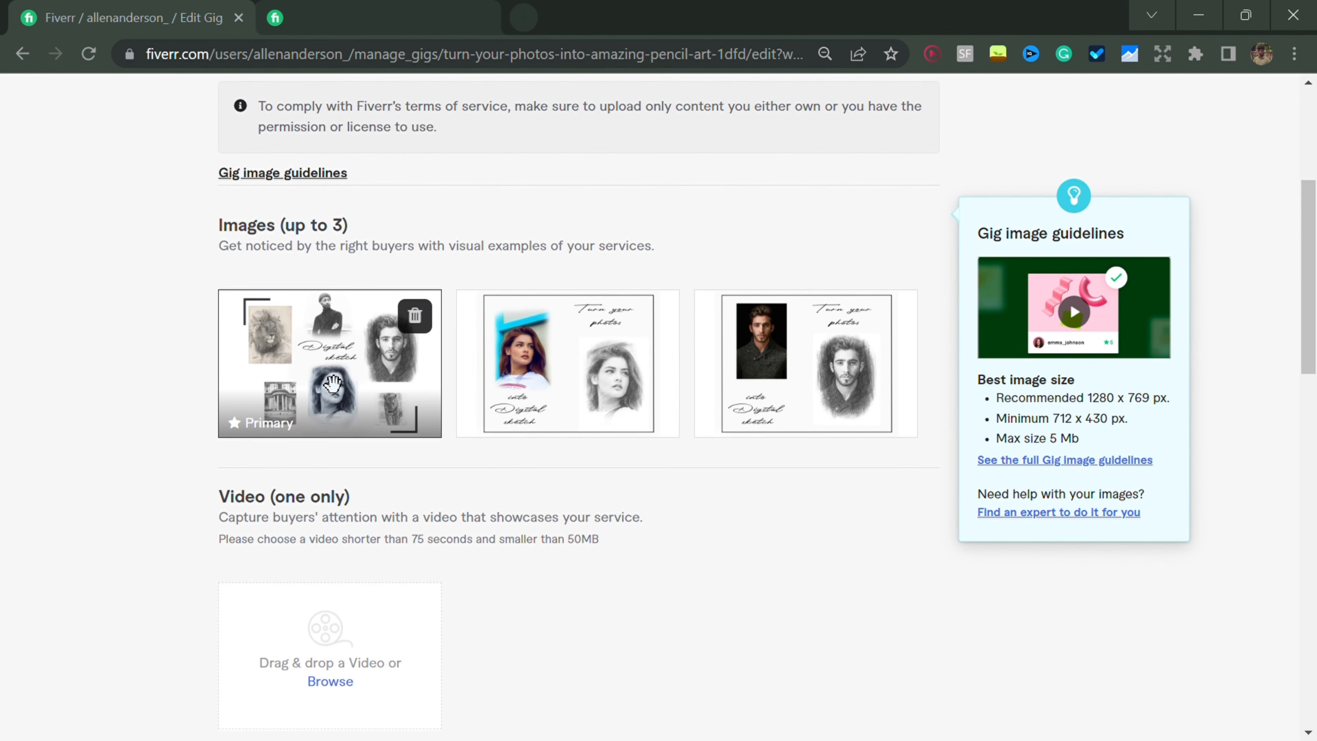
# - Leave the video and documents empty, accept the declaration of ownership of the materials, then save and continue to Publish
pyautogui.scroll(-8, 470, 410)
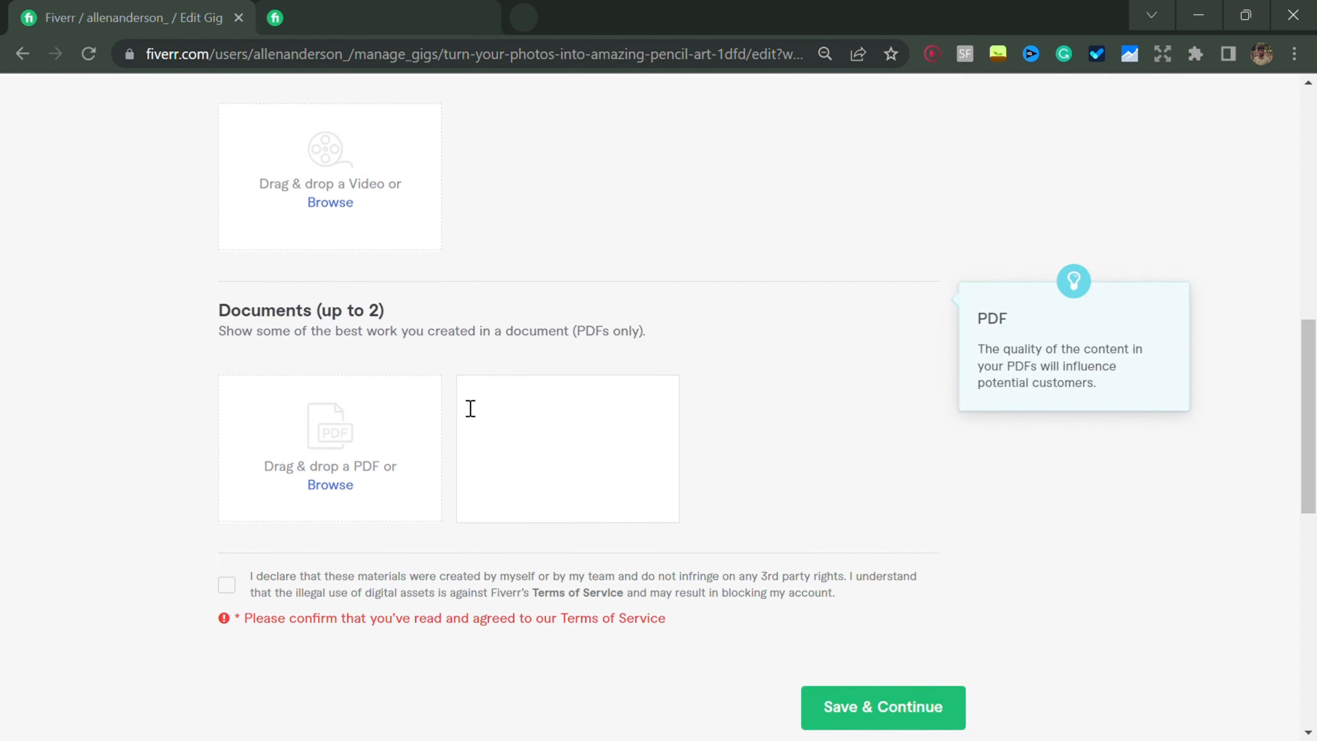
pyautogui.scroll(-2, 470, 410)
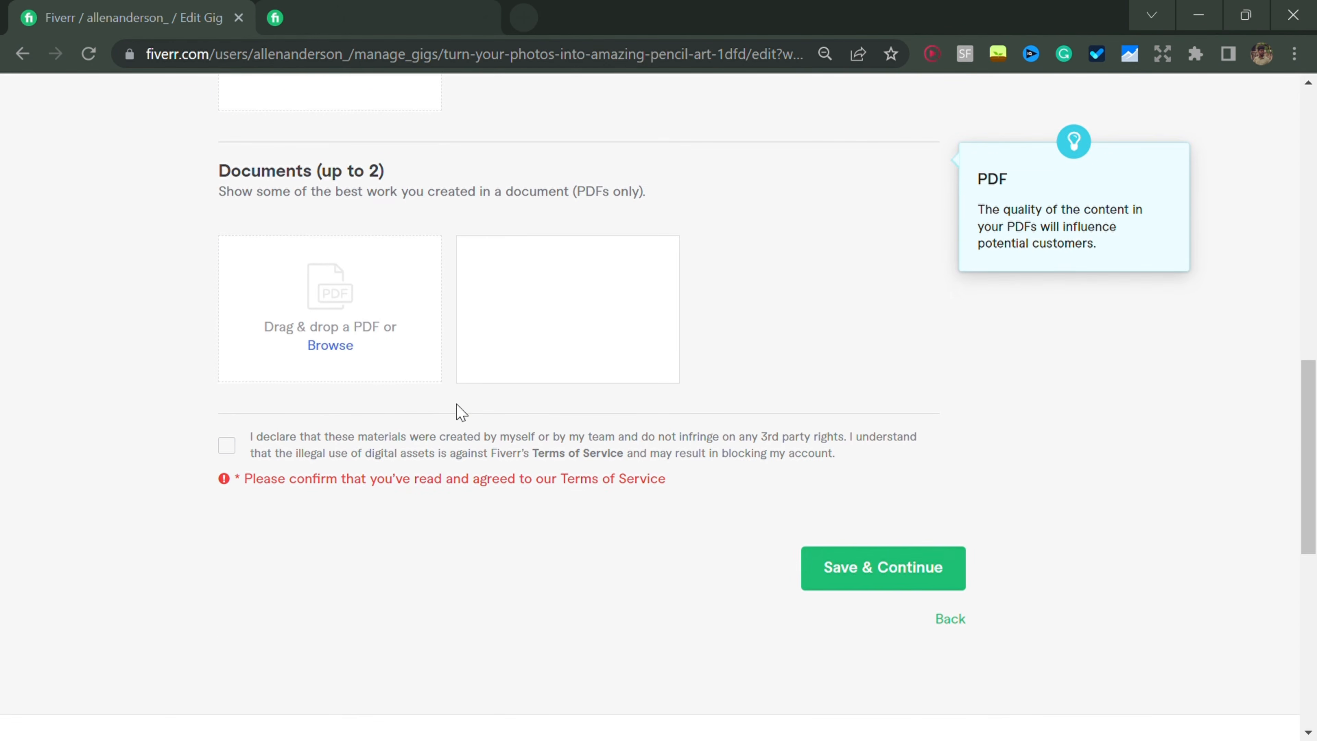
pyautogui.click(236, 451)
pyautogui.click(887, 567)
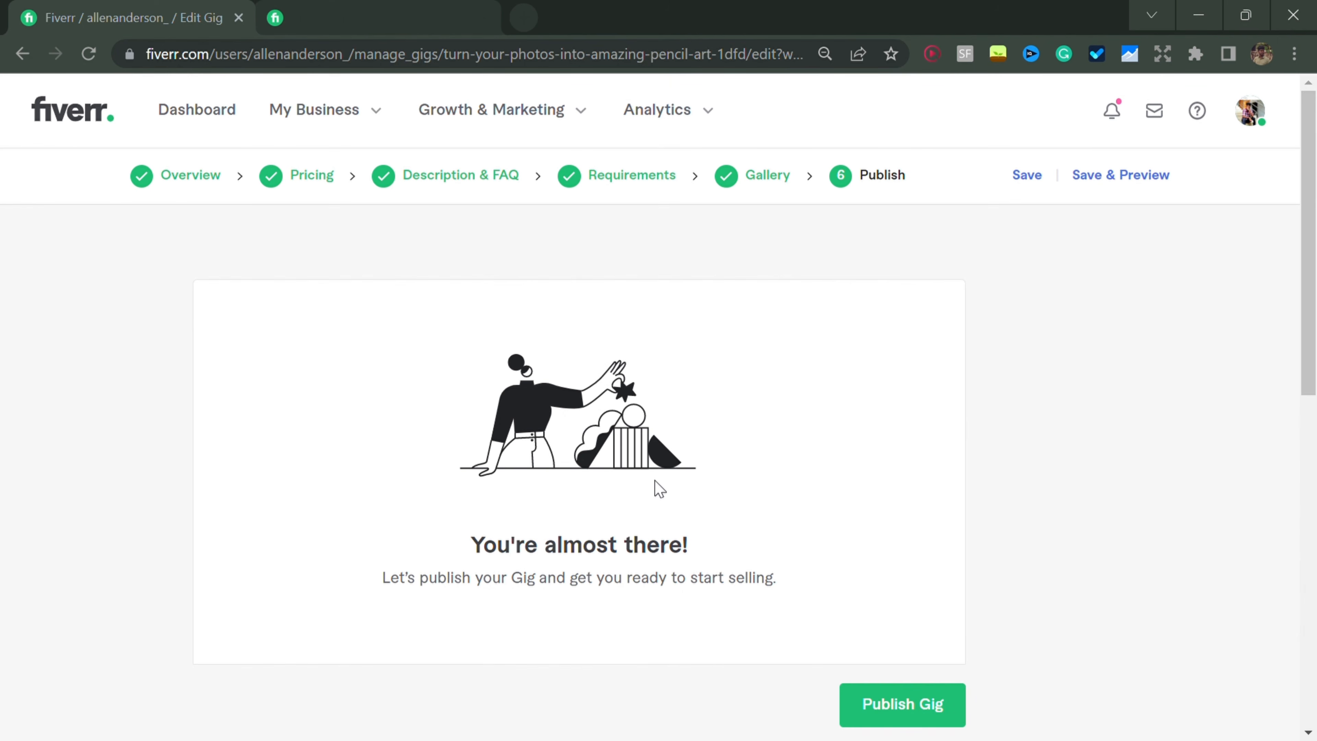
# - Publish the gig, then save it and open its preview
pyautogui.scroll(-4, 603, 565)
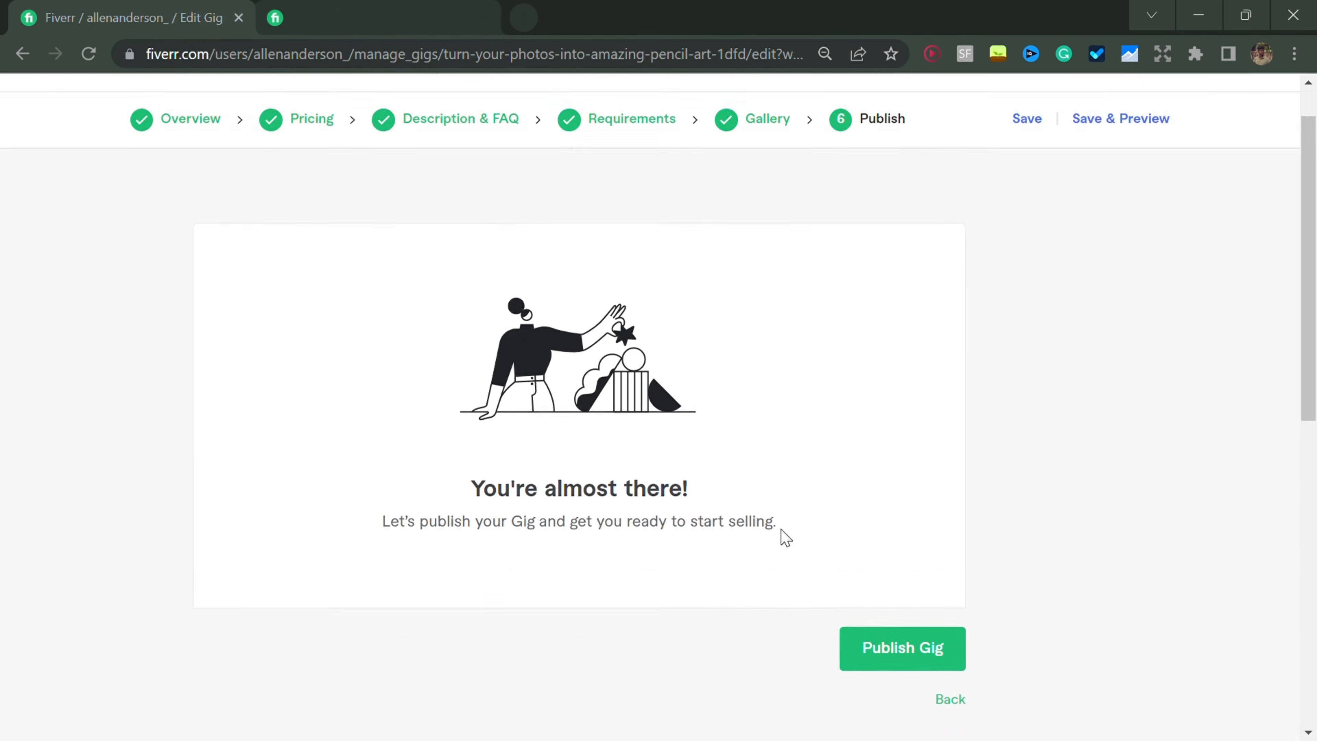
pyautogui.click(912, 506)
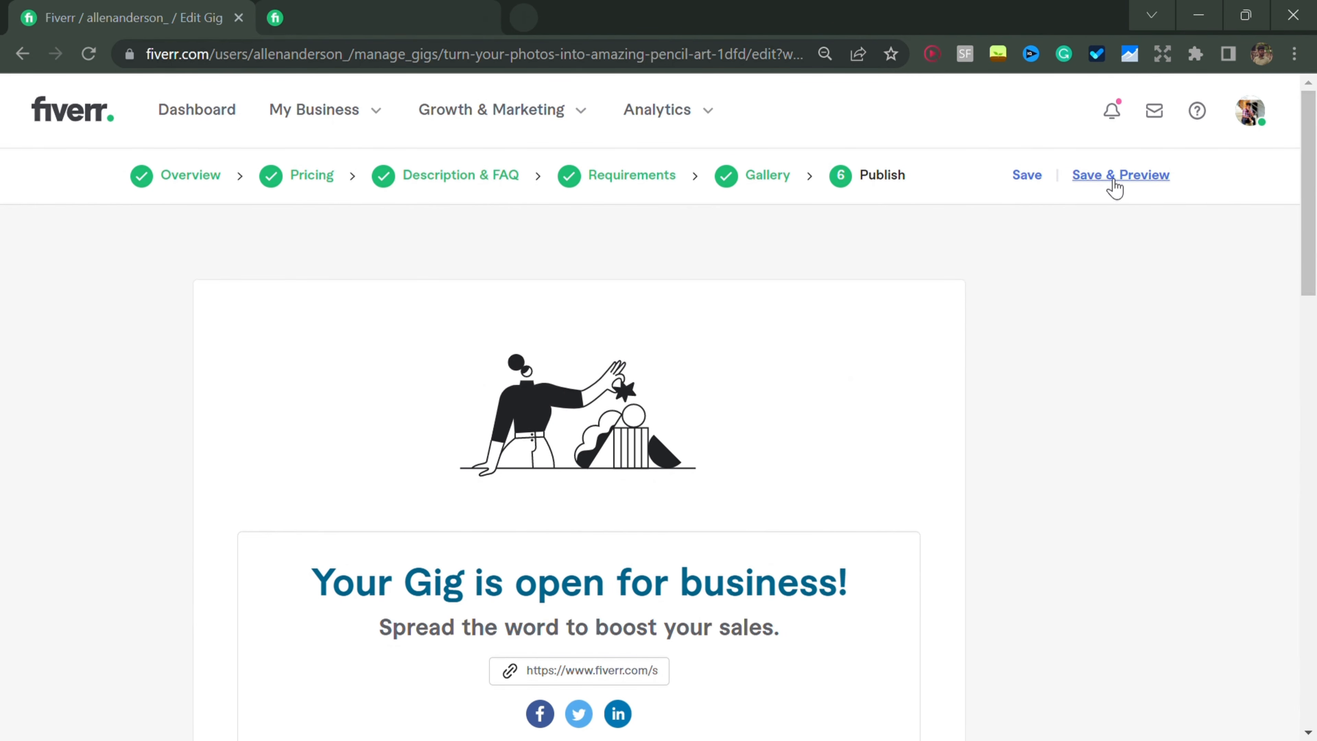
pyautogui.click(1115, 179)
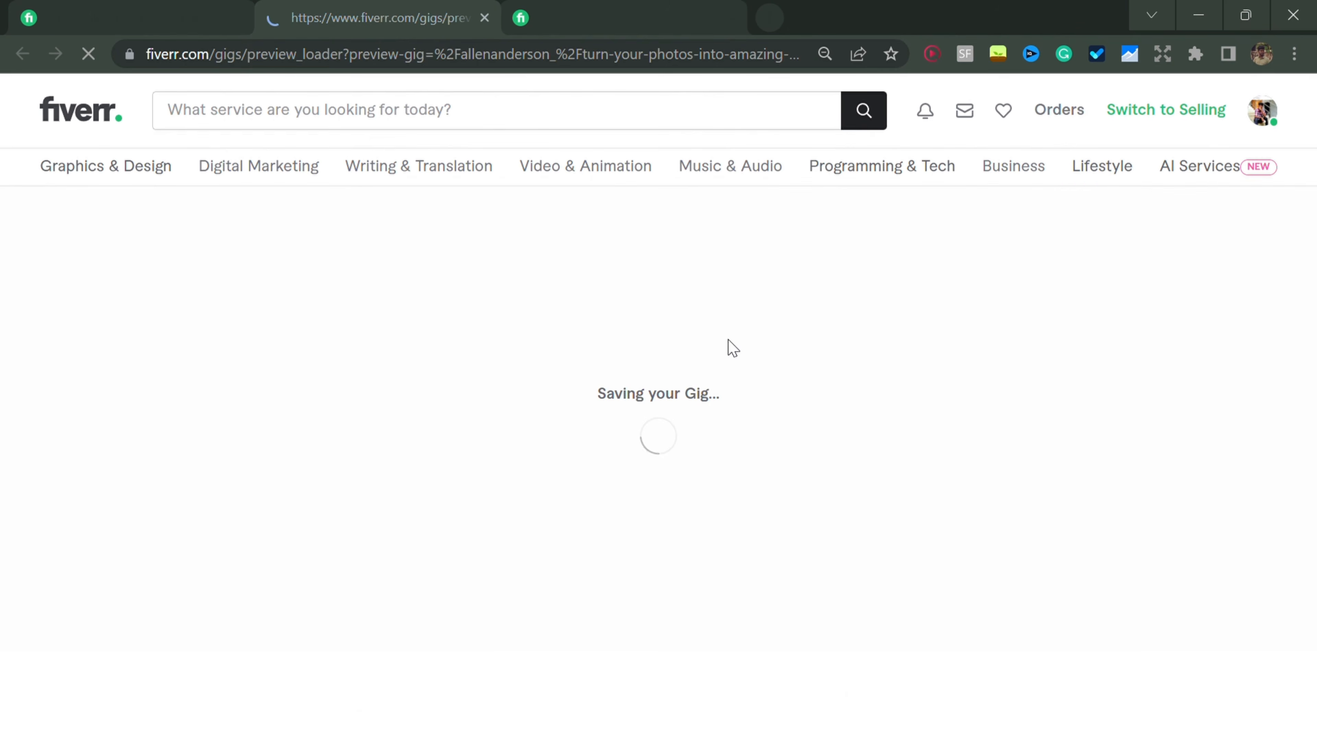